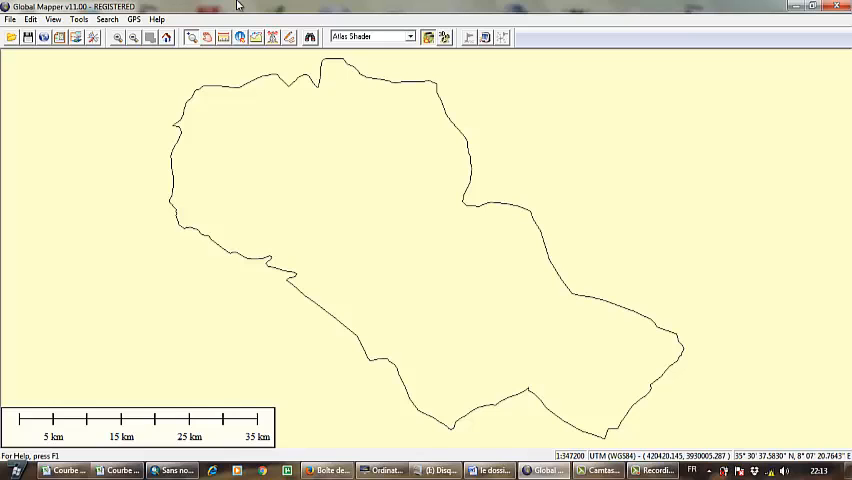
Step: Measure the watershed polygon with the Digitizer: 2099.7 sq km area, 233.4 km perimeter
{"action": "left_click", "coordinate": [289, 38]}
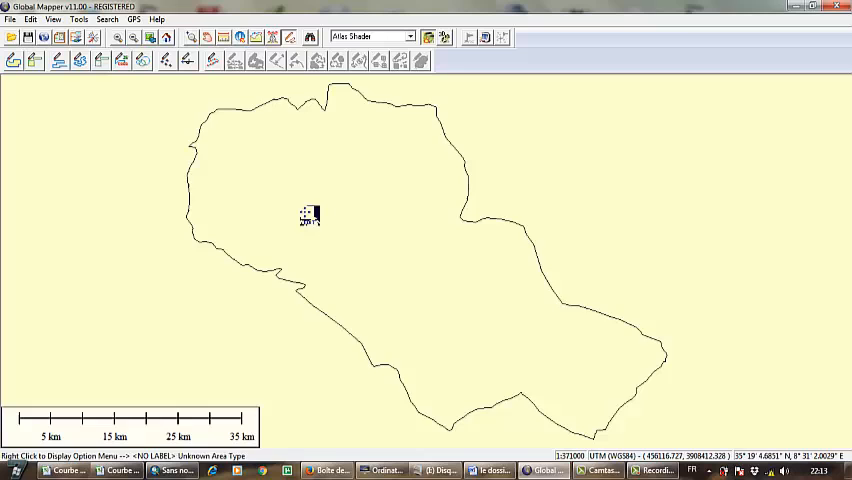
{"action": "left_click", "coordinate": [310, 214]}
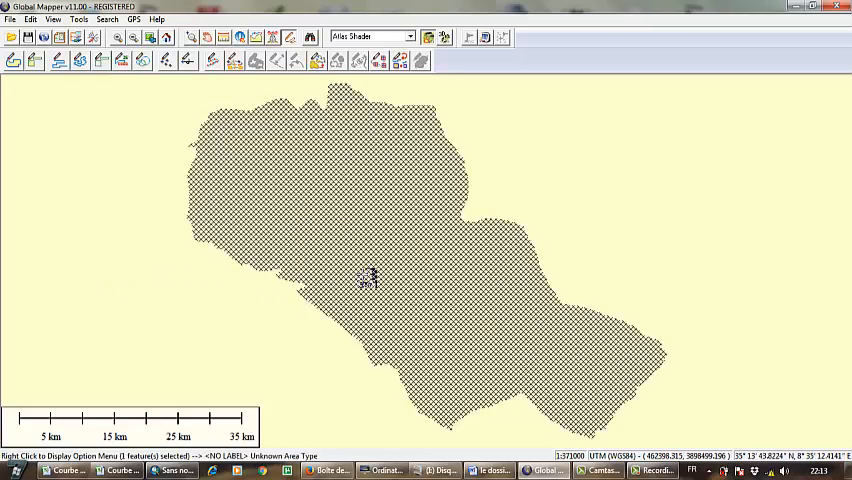
{"action": "right_click", "coordinate": [238, 179]}
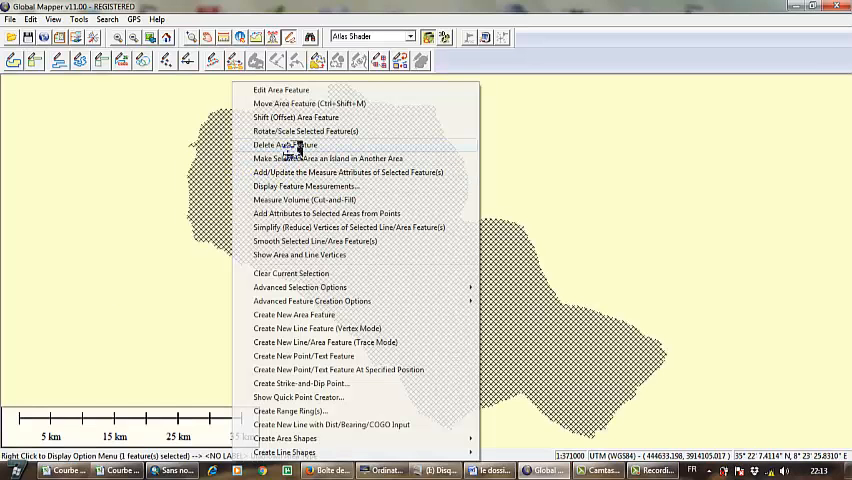
{"action": "left_click", "coordinate": [283, 186]}
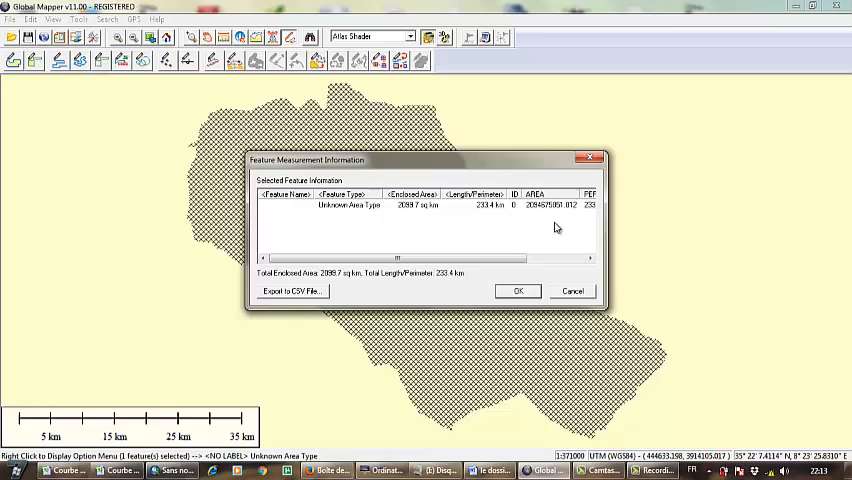
{"action": "left_click", "coordinate": [584, 161]}
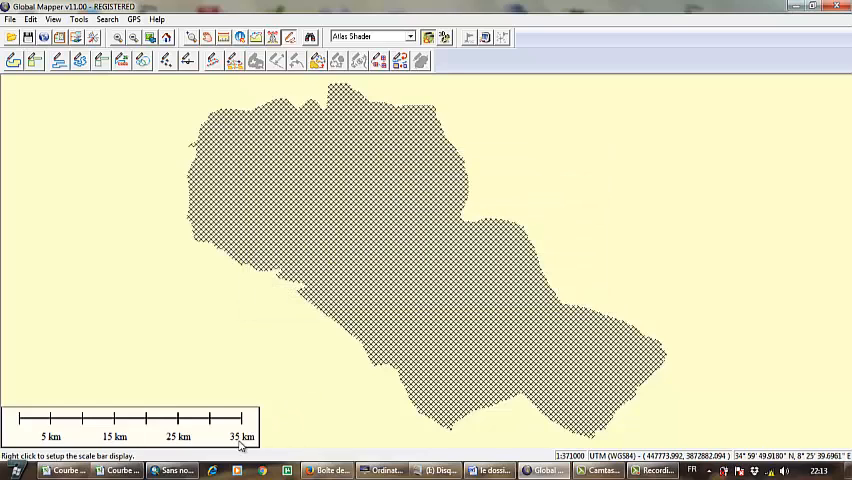
Step: Load the BV oued Hathab.dem elevation model into the ArcMap map
{"action": "left_click", "coordinate": [176, 470]}
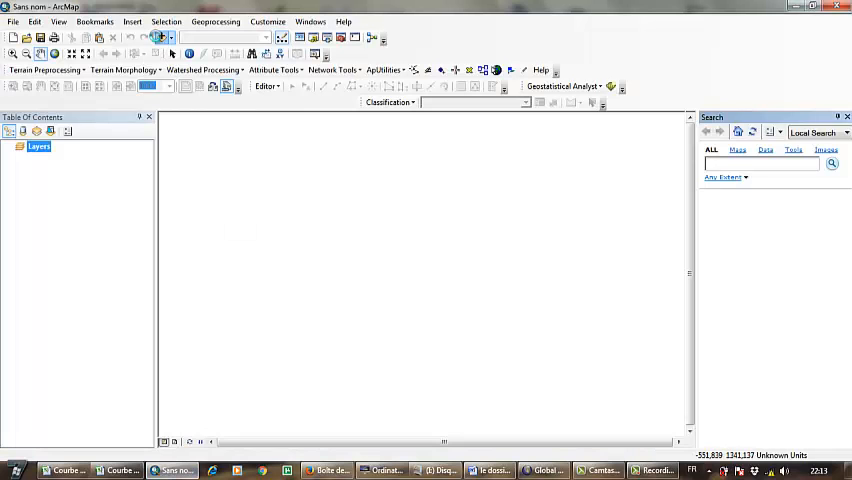
{"action": "left_click", "coordinate": [161, 37]}
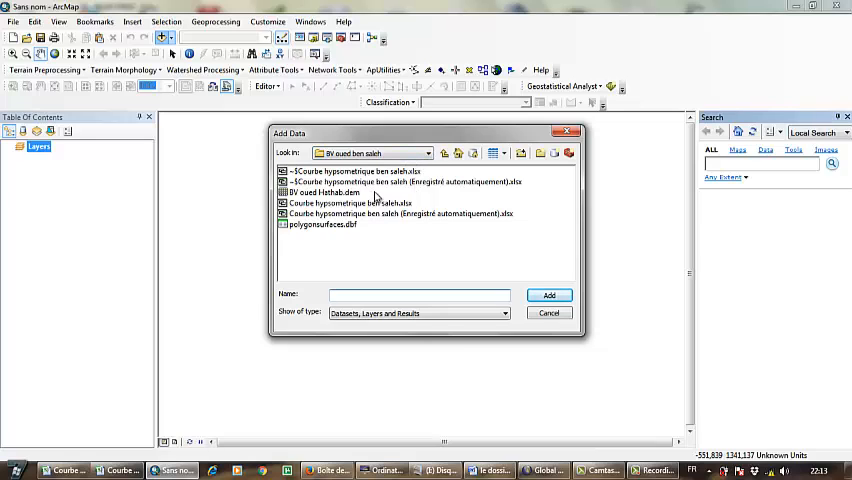
{"action": "double_click", "coordinate": [327, 192]}
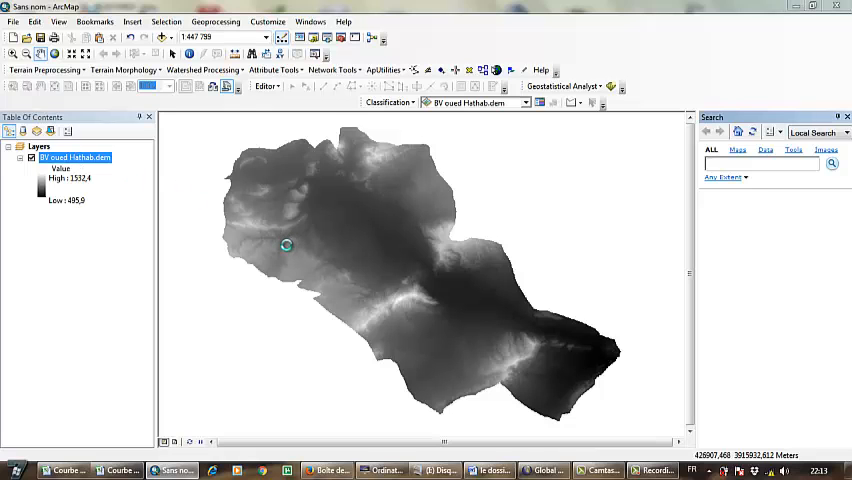
Step: Give the DEM layer a Standard Deviations stretch in its symbology
{"action": "left_click", "coordinate": [410, 298]}
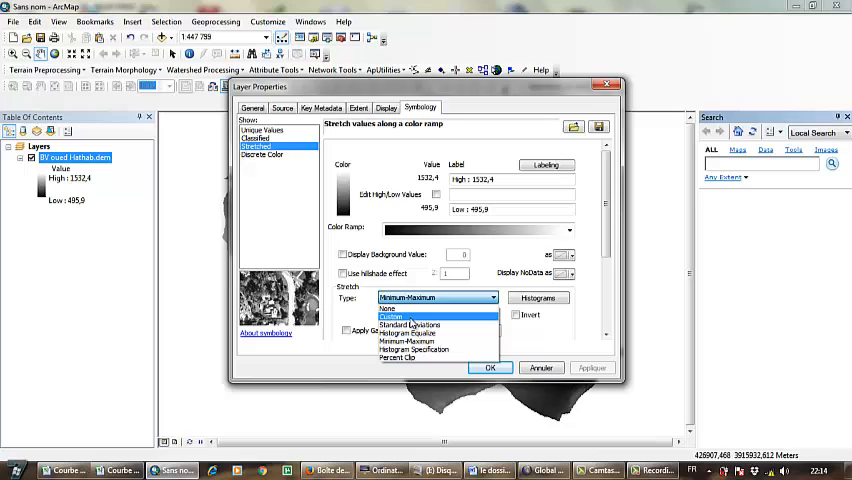
{"action": "left_click", "coordinate": [410, 320]}
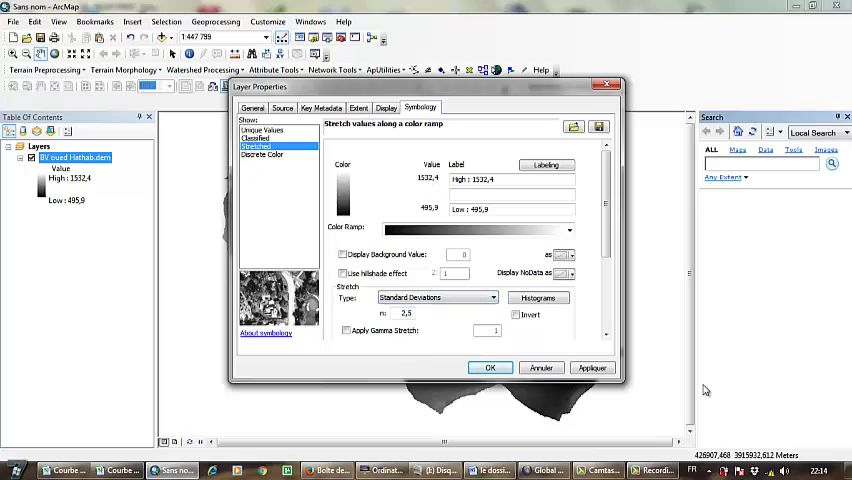
{"action": "left_click", "coordinate": [585, 370]}
{"action": "left_click", "coordinate": [485, 369]}
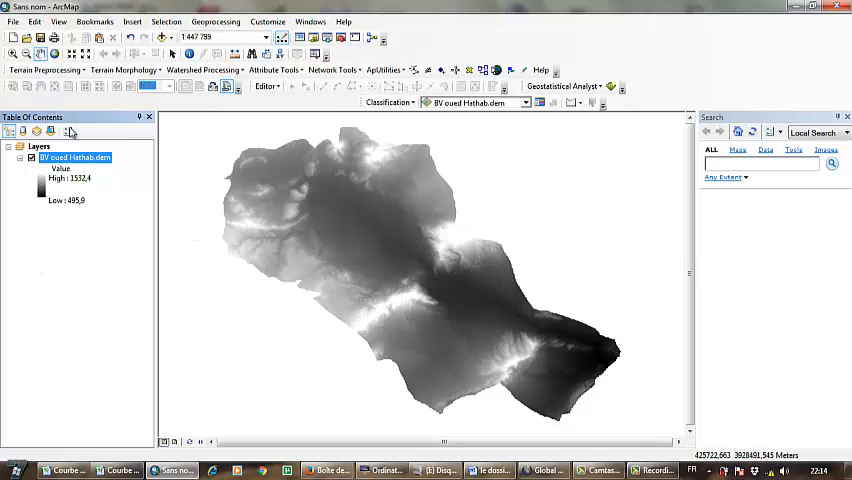
Step: Reopen the DEM layer's symbology, try Unique Values, then switch to Classified ranges
{"action": "double_click", "coordinate": [39, 146]}
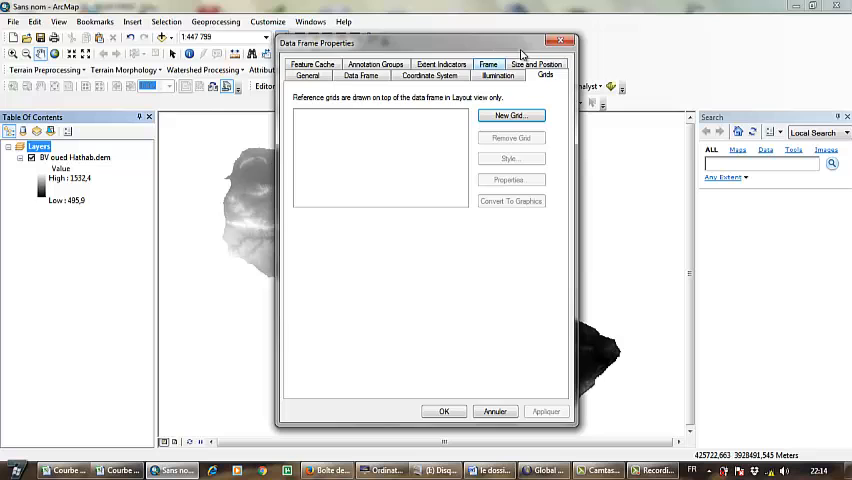
{"action": "left_click", "coordinate": [563, 39]}
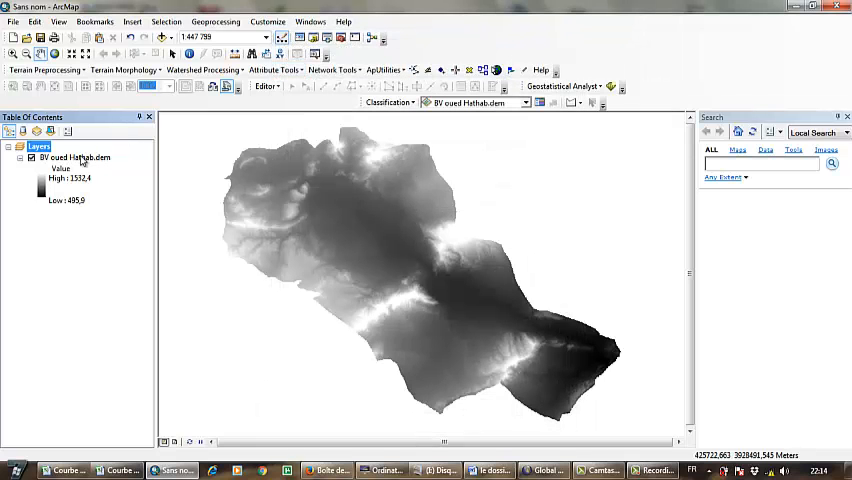
{"action": "double_click", "coordinate": [82, 160]}
{"action": "left_click", "coordinate": [264, 131]}
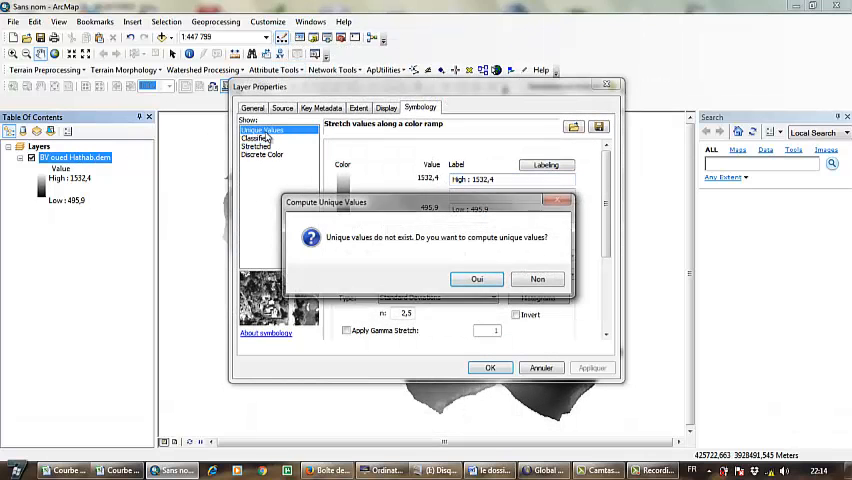
{"action": "left_click", "coordinate": [485, 281]}
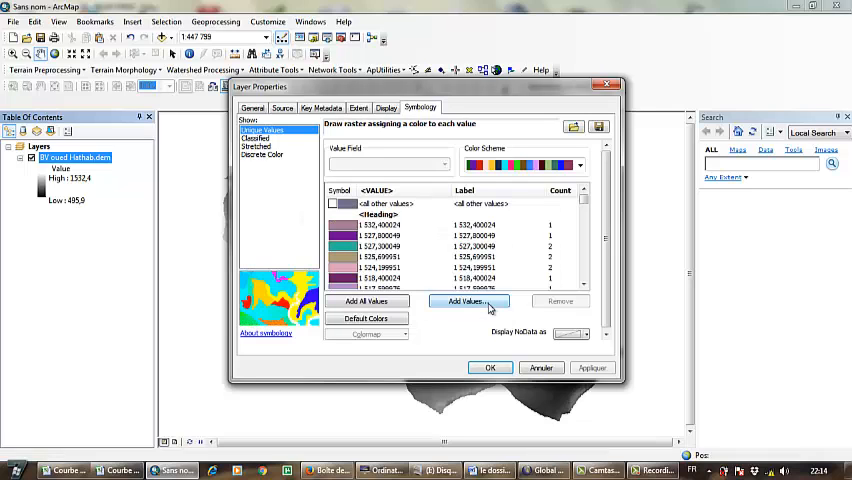
{"action": "left_click", "coordinate": [252, 138]}
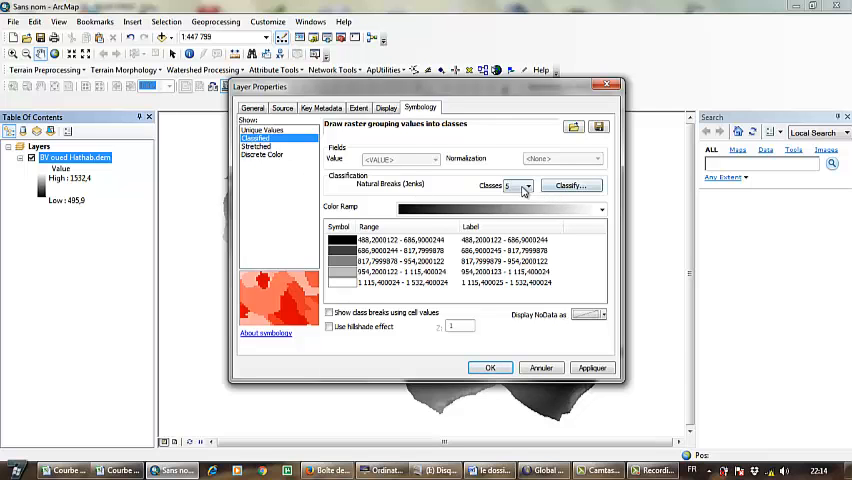
{"action": "mouse_move", "coordinate": [120, 470]}
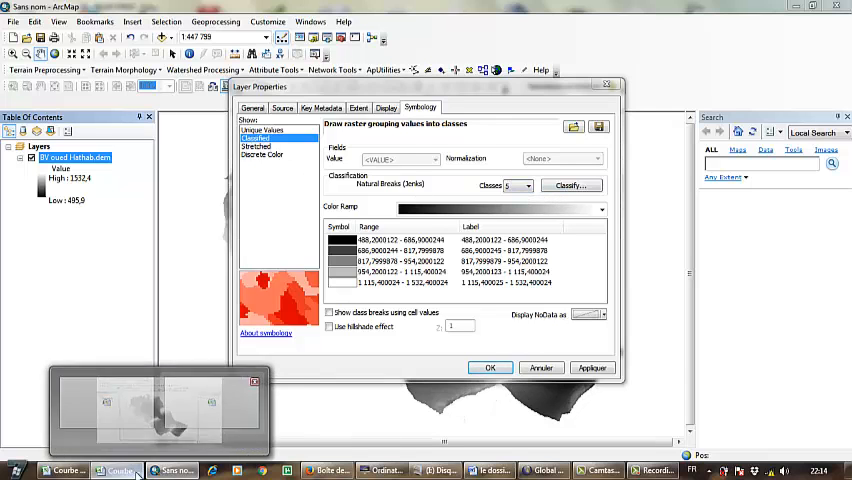
Step: Bring Excel forward, dismiss Document Recovery and switch to the hypsometric curve workbook
{"action": "left_click", "coordinate": [125, 432]}
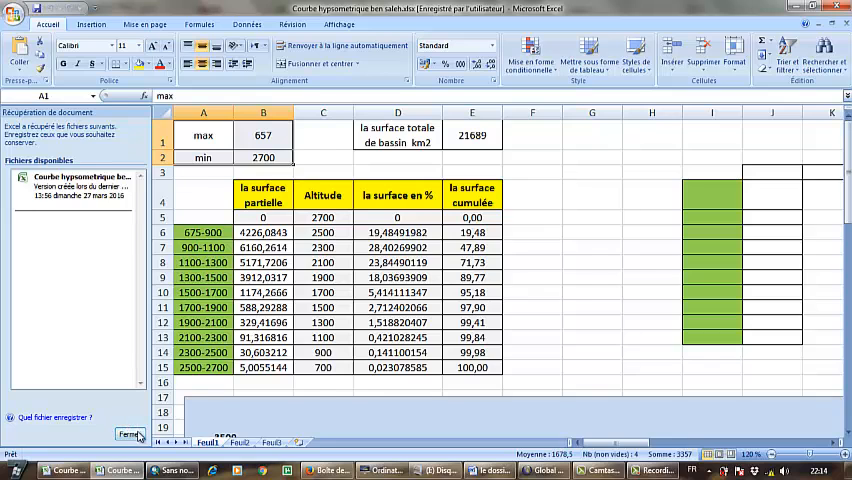
{"action": "left_click", "coordinate": [130, 433]}
{"action": "left_click", "coordinate": [262, 337]}
{"action": "mouse_move", "coordinate": [65, 470]}
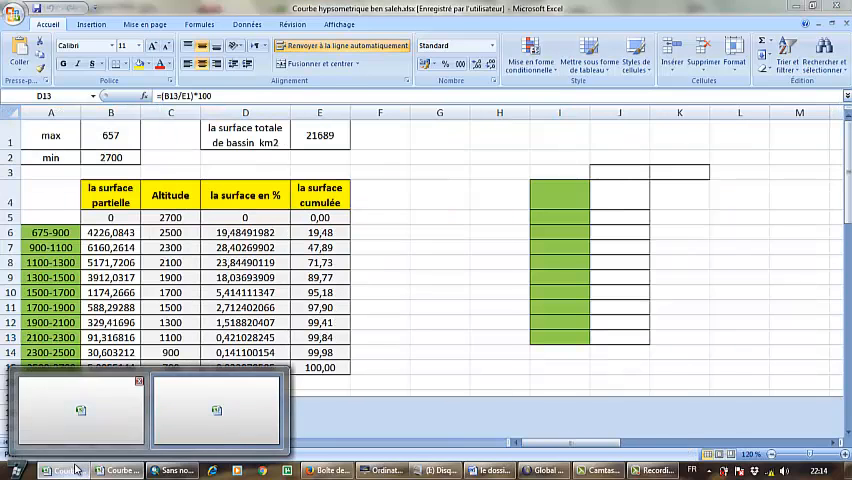
{"action": "left_click", "coordinate": [190, 410]}
{"action": "scroll", "coordinate": [317, 282], "scroll_direction": "down", "scroll_amount": 6}
{"action": "scroll", "coordinate": [317, 282], "scroll_direction": "down", "scroll_amount": 4}
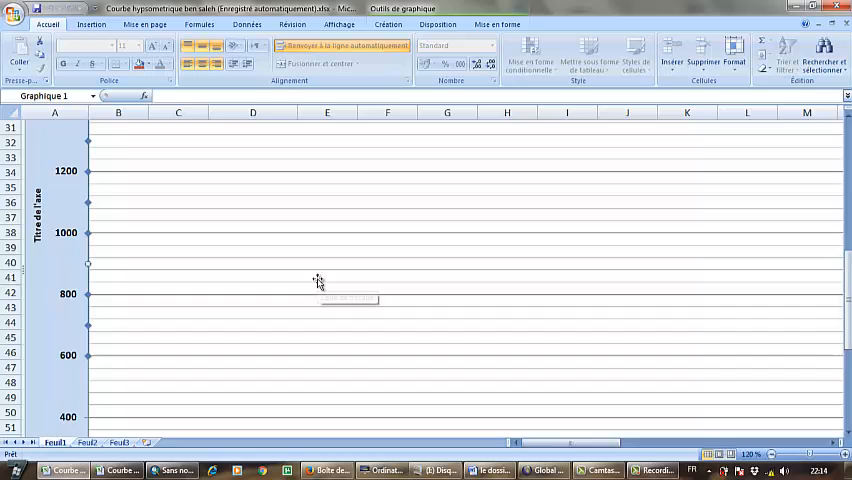
{"action": "scroll", "coordinate": [317, 282], "scroll_direction": "up", "scroll_amount": 5}
{"action": "scroll", "coordinate": [317, 282], "scroll_direction": "up", "scroll_amount": 5}
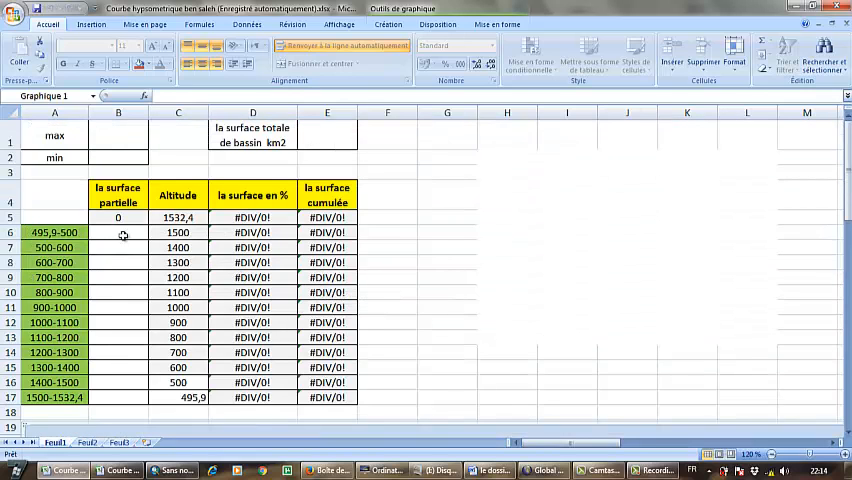
Step: Review the altitude table: partial area, Altitude, cumulative surface columns and the empty max/min and total area cells
{"action": "left_click", "coordinate": [48, 232]}
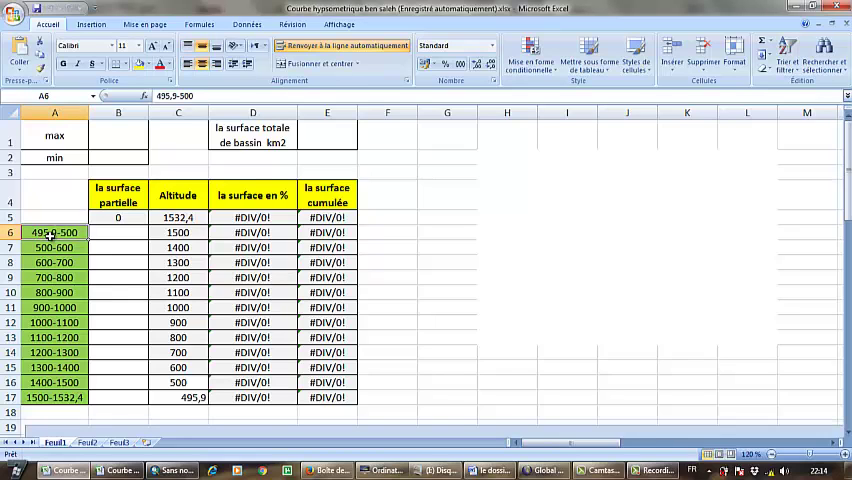
{"action": "left_click", "coordinate": [104, 196]}
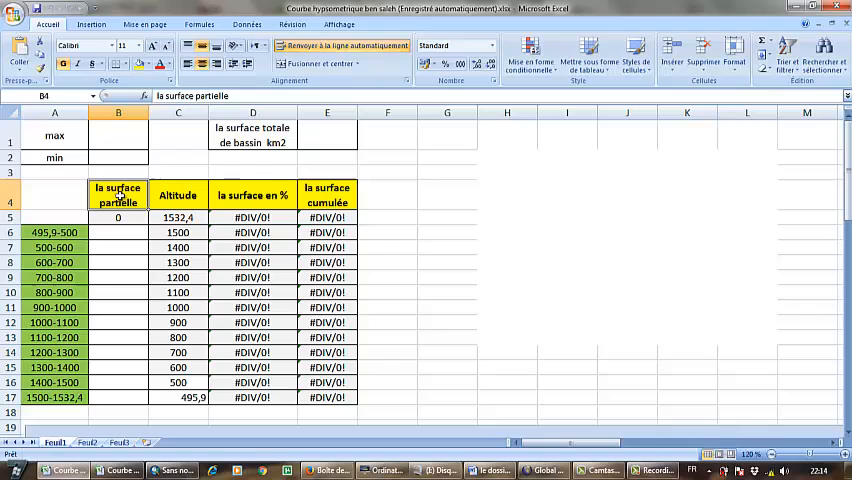
{"action": "left_click", "coordinate": [171, 194]}
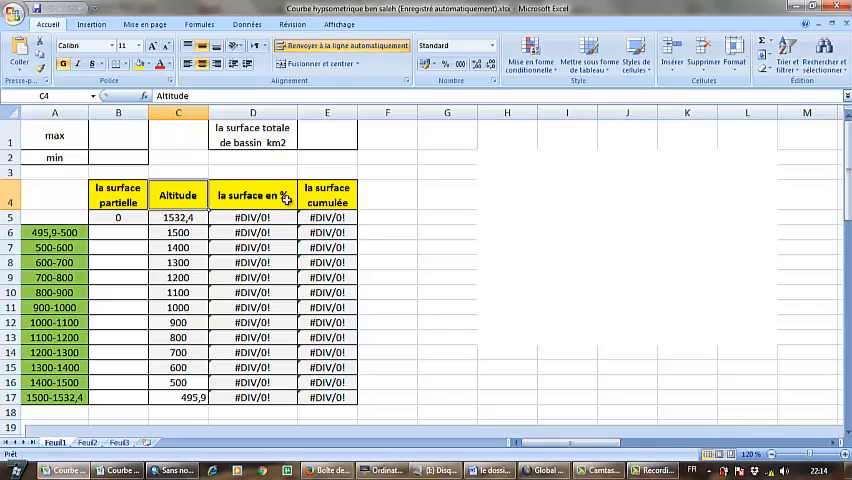
{"action": "left_click", "coordinate": [340, 199]}
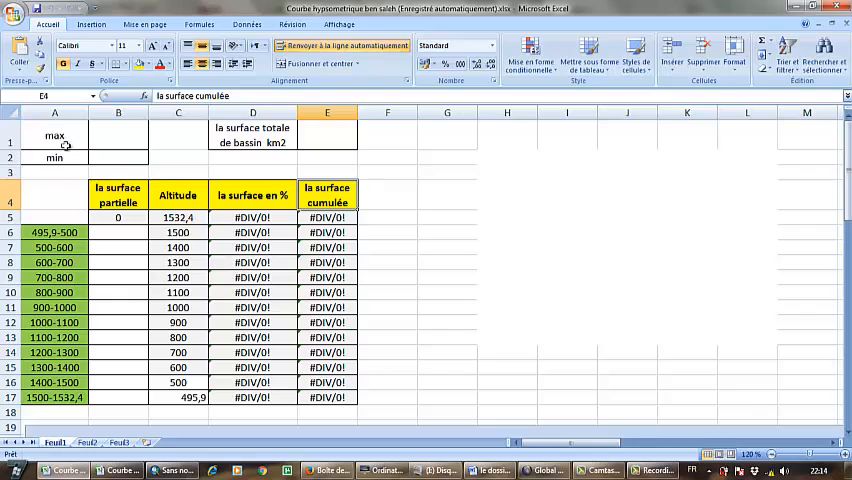
{"action": "left_click_drag", "start_coordinate": [58, 137], "coordinate": [136, 157]}
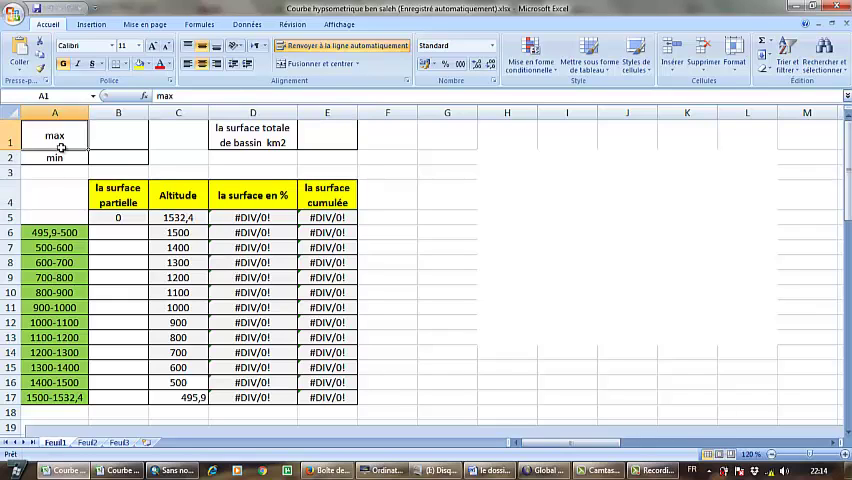
{"action": "left_click", "coordinate": [342, 144]}
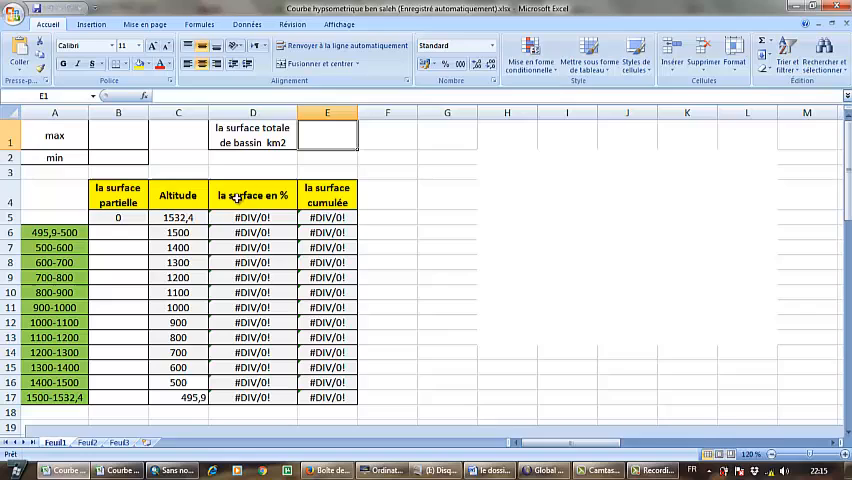
{"action": "left_click", "coordinate": [62, 145]}
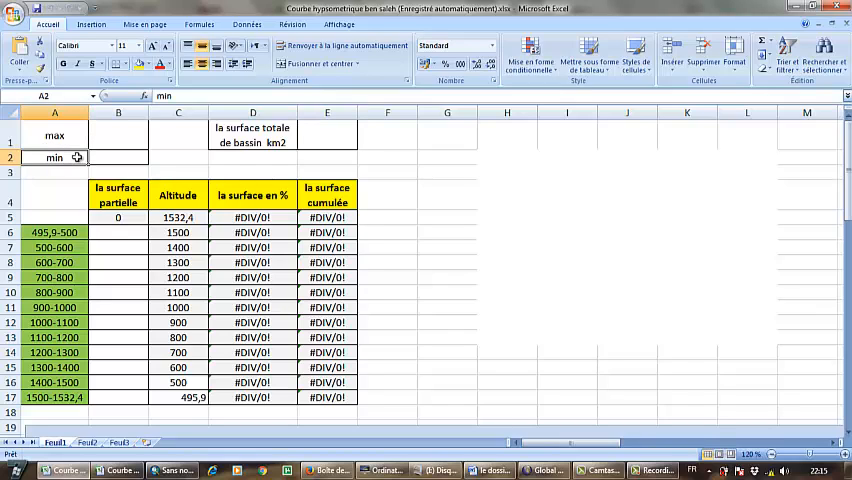
{"action": "left_click", "coordinate": [335, 135]}
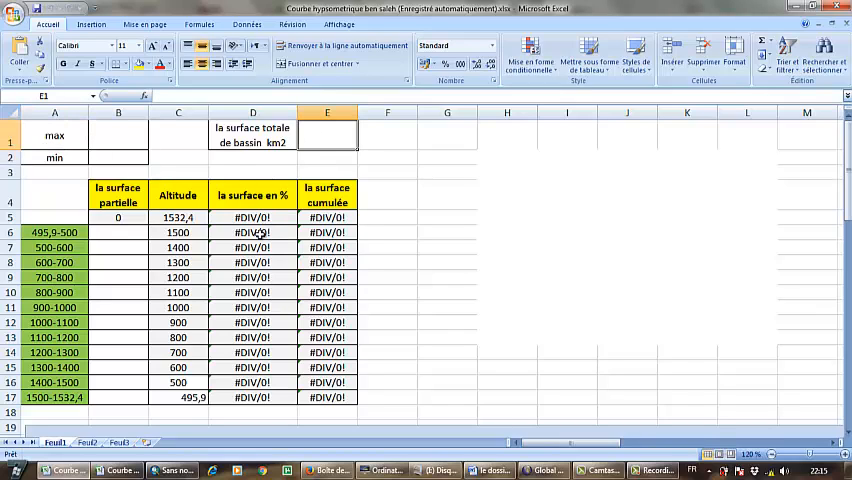
Step: Display the watershed polygon's measurements in Global Mapper, reading the 2099,7 sq km area
{"action": "mouse_move", "coordinate": [546, 470]}
{"action": "left_click", "coordinate": [544, 410]}
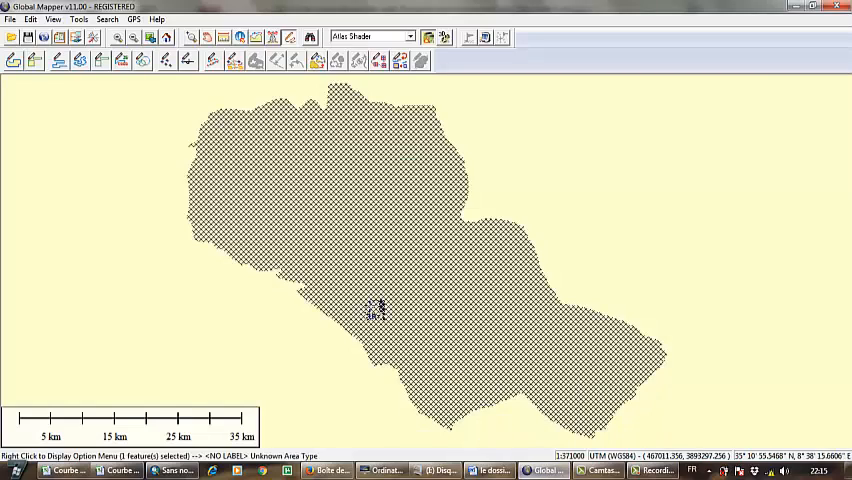
{"action": "right_click", "coordinate": [365, 242]}
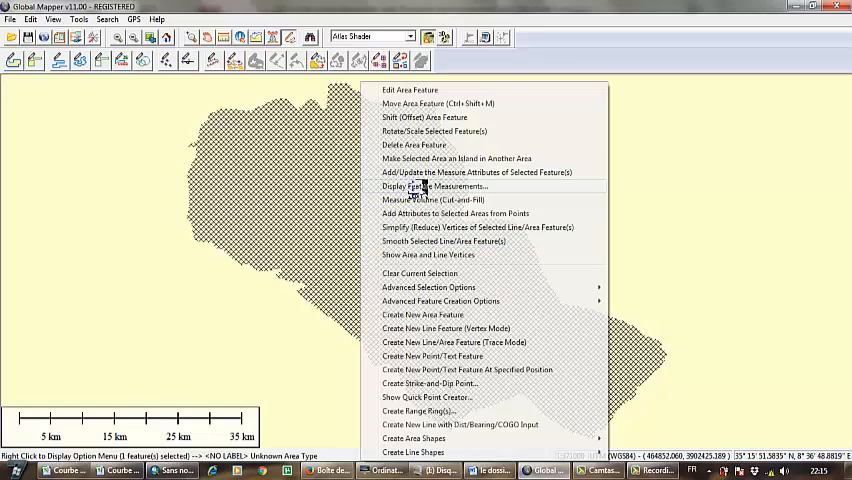
{"action": "left_click", "coordinate": [390, 186]}
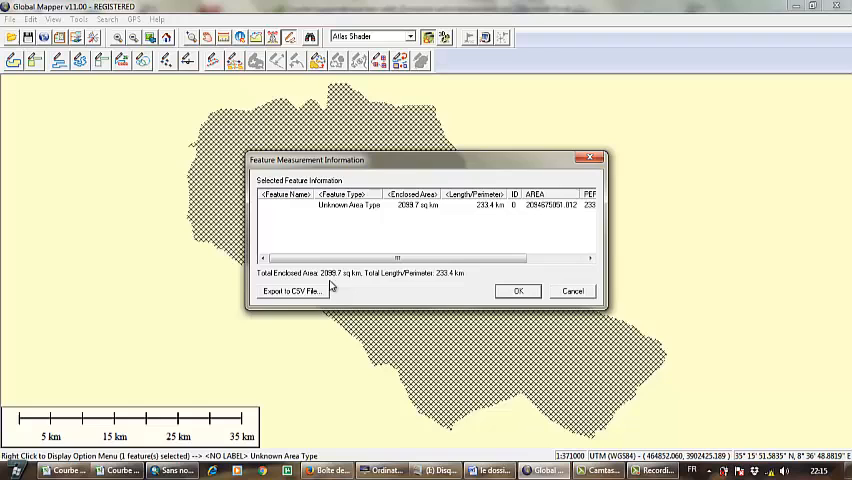
{"action": "mouse_move", "coordinate": [120, 470]}
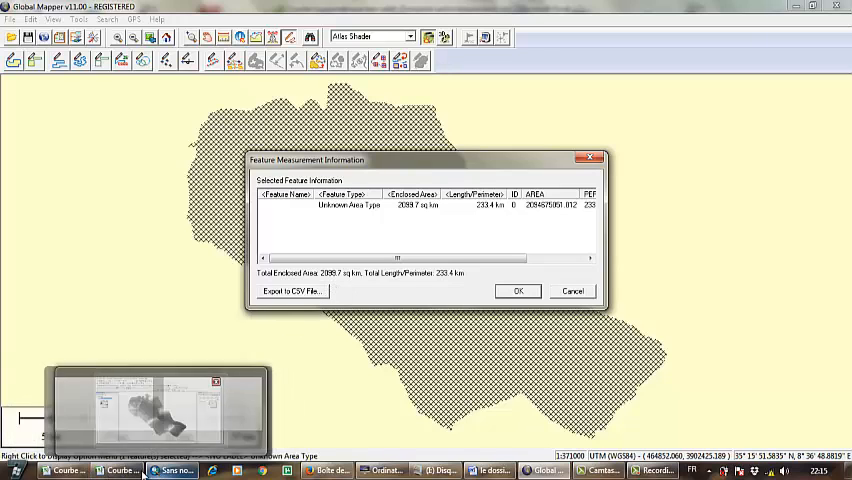
Step: Enter 2099,7 km² as the total basin area in the Excel table, then return to ArcMap
{"action": "left_click", "coordinate": [81, 410]}
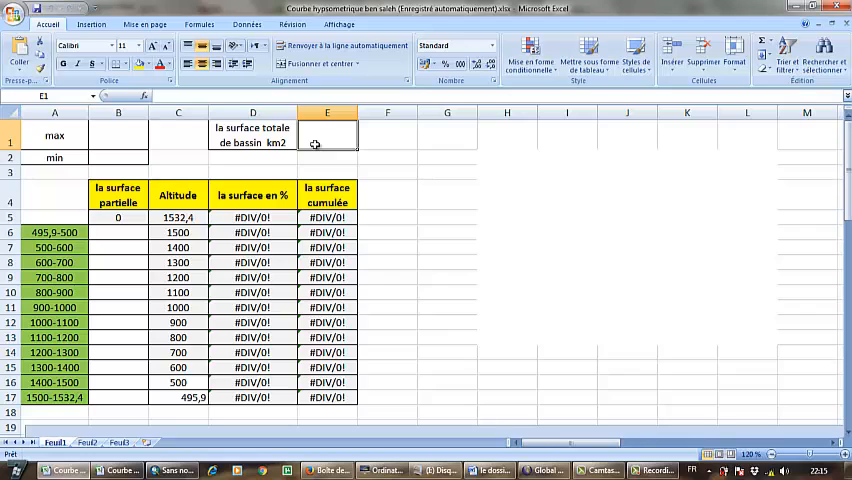
{"action": "type", "text": "2099,"}
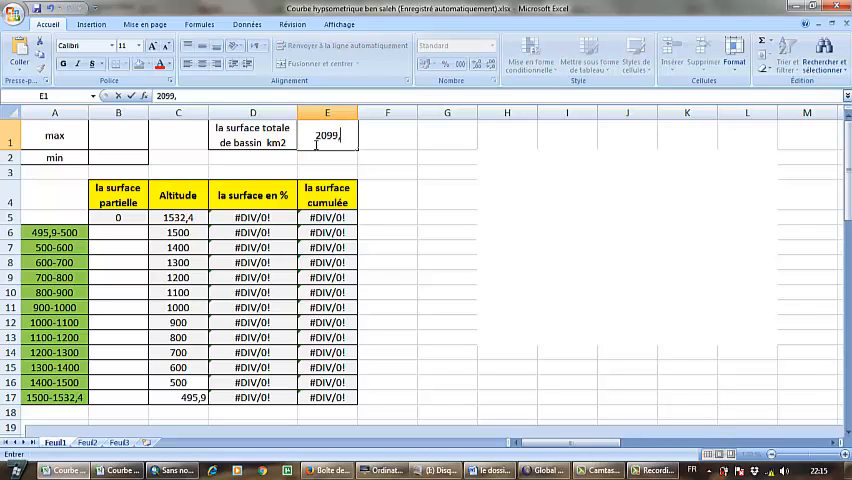
{"action": "type", "text": "7"}
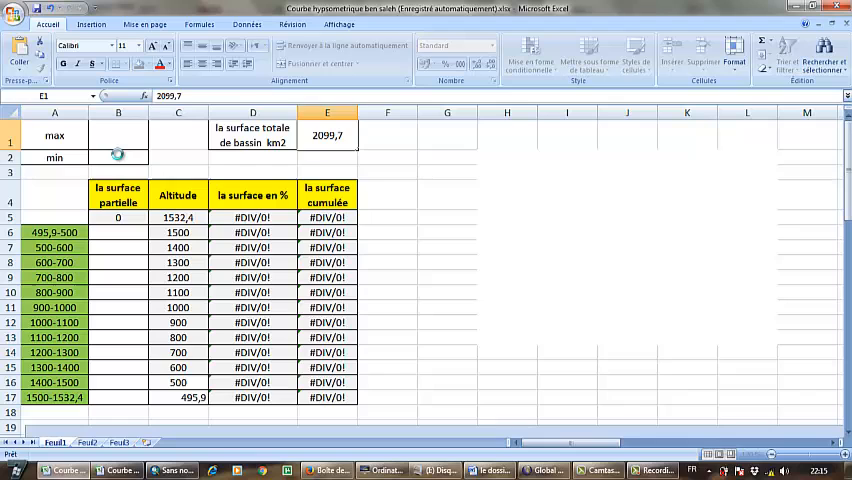
{"action": "left_click", "coordinate": [118, 142]}
{"action": "left_click", "coordinate": [160, 469]}
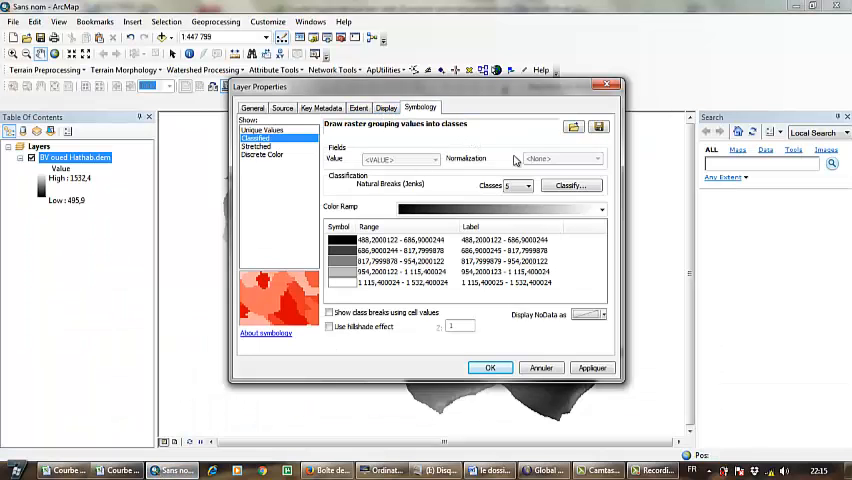
Step: Show the DEM's classification histogram and statistics (min 488,2, max 1 532,4), then return to Excel
{"action": "left_click", "coordinate": [570, 185]}
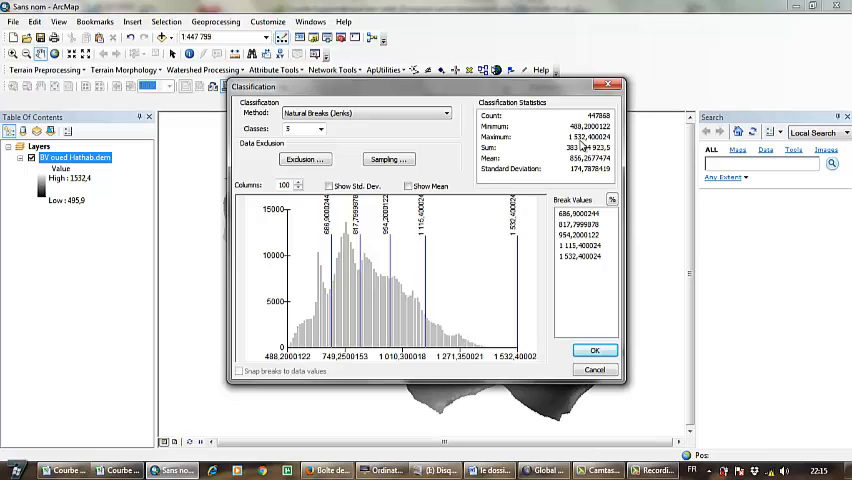
{"action": "mouse_move", "coordinate": [67, 470]}
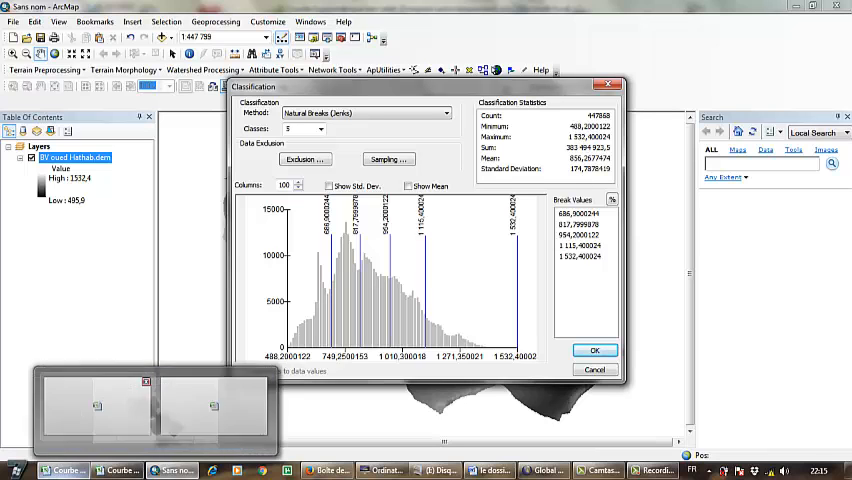
{"action": "left_click", "coordinate": [180, 400]}
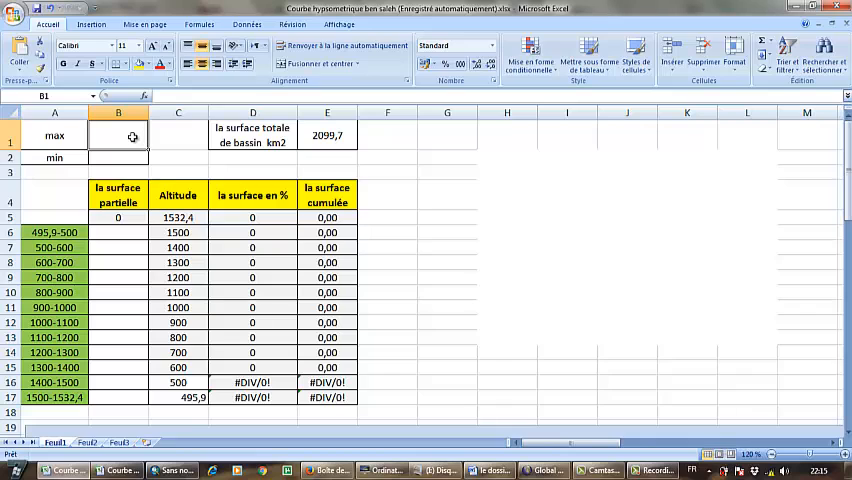
{"action": "type", "text": "1532,"}
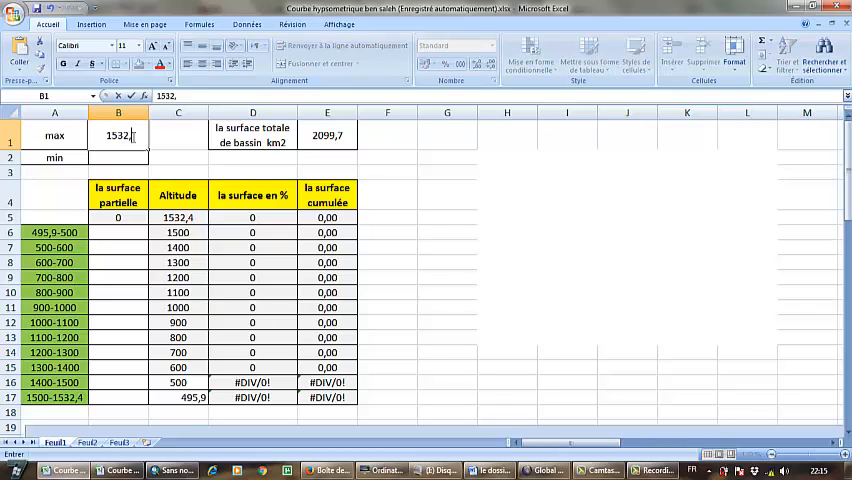
{"action": "type", "text": "4"}
{"action": "mouse_move", "coordinate": [122, 470]}
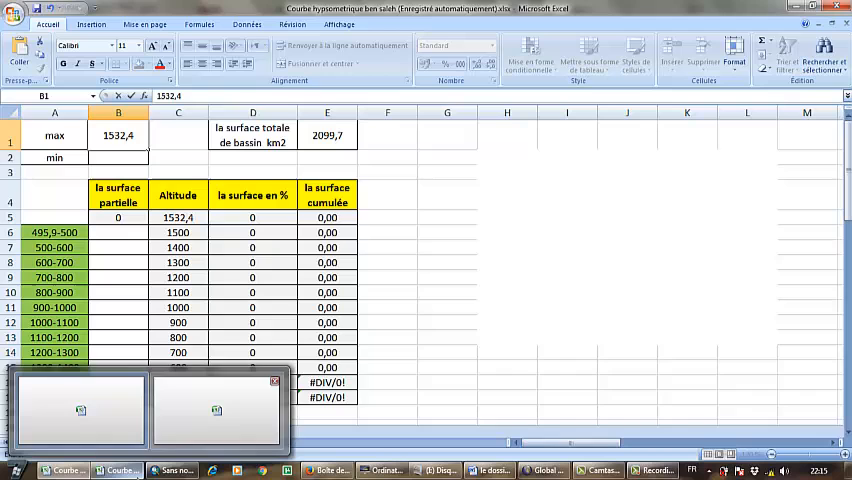
Step: Fill the table's max cell with 1532,4 and min cell with 488,20, checking ArcMap's statistics
{"action": "left_click", "coordinate": [215, 410]}
{"action": "left_click", "coordinate": [162, 471]}
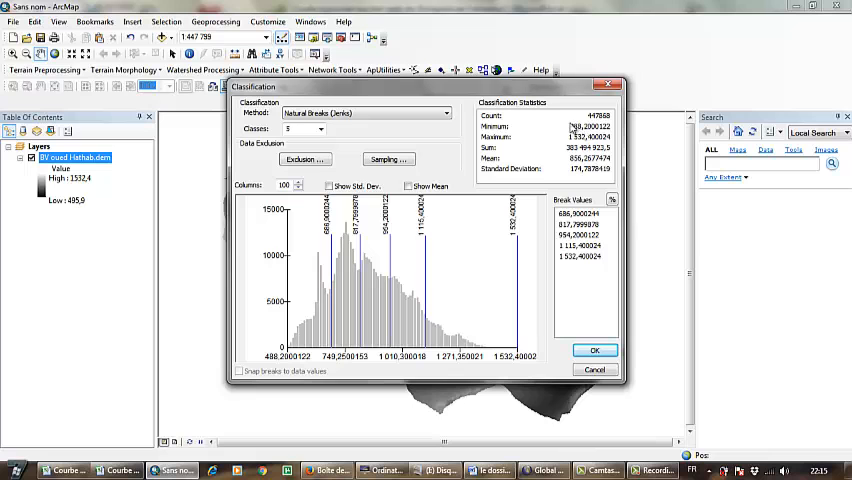
{"action": "key", "text": "alt+Tab"}
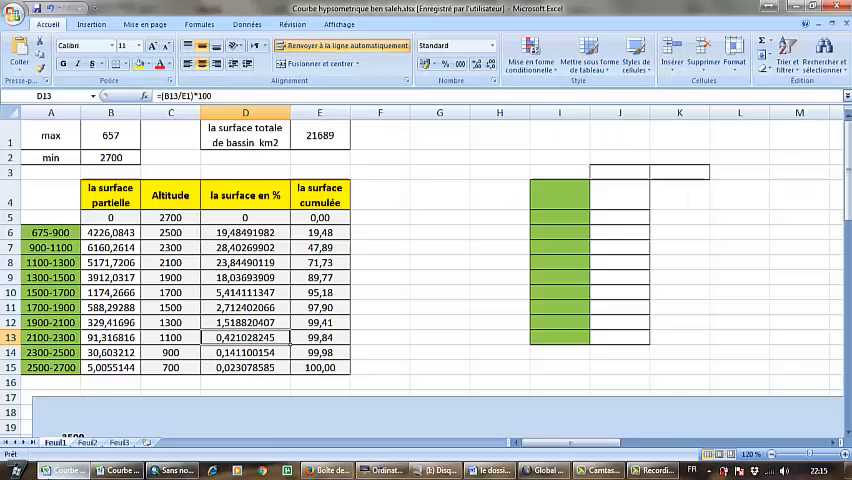
{"action": "left_click", "coordinate": [120, 471]}
{"action": "left_click", "coordinate": [126, 155]}
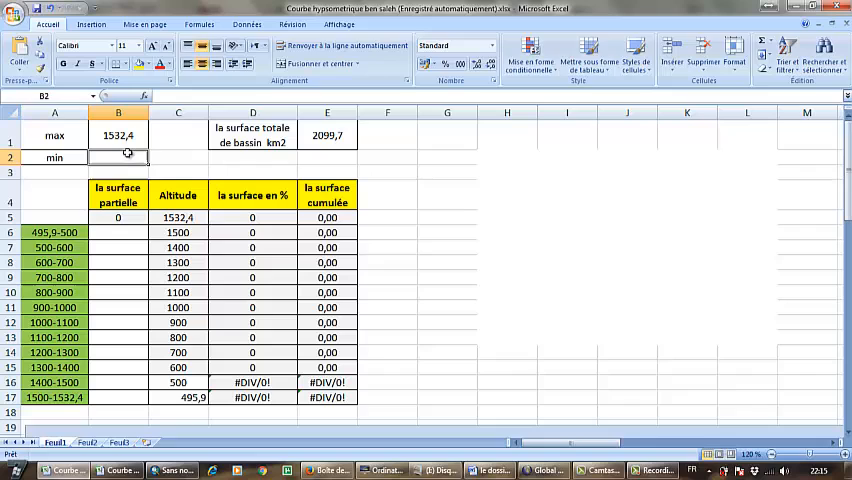
{"action": "type", "text": "488,2"}
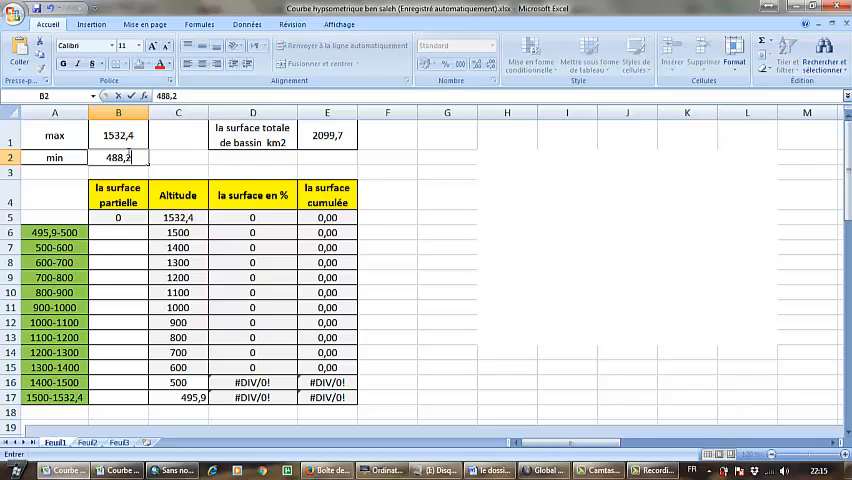
{"action": "type", "text": "0"}
{"action": "mouse_move", "coordinate": [172, 470]}
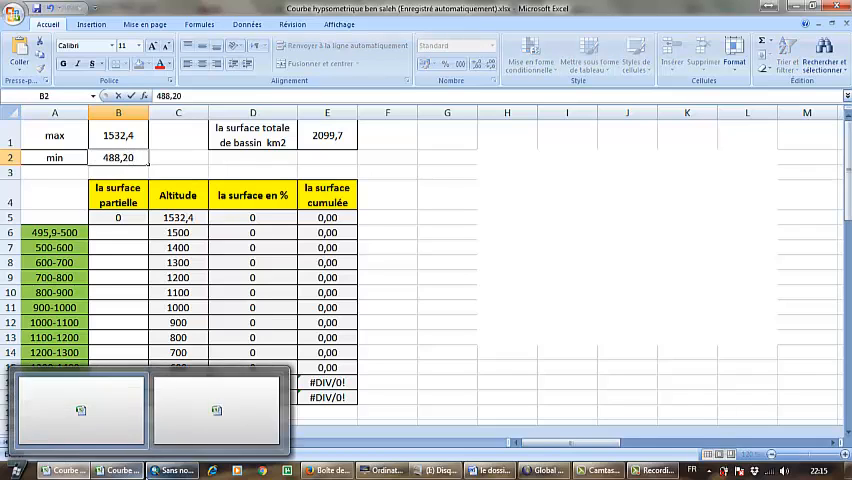
{"action": "left_click", "coordinate": [160, 405]}
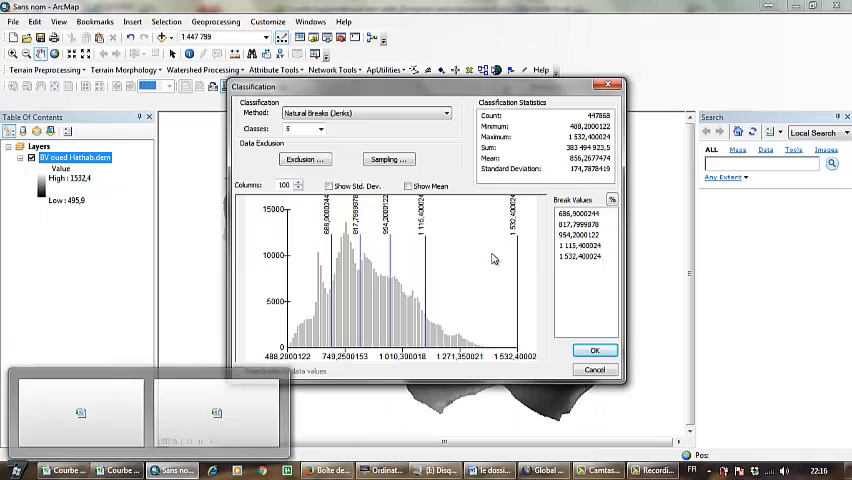
{"action": "left_click", "coordinate": [322, 117]}
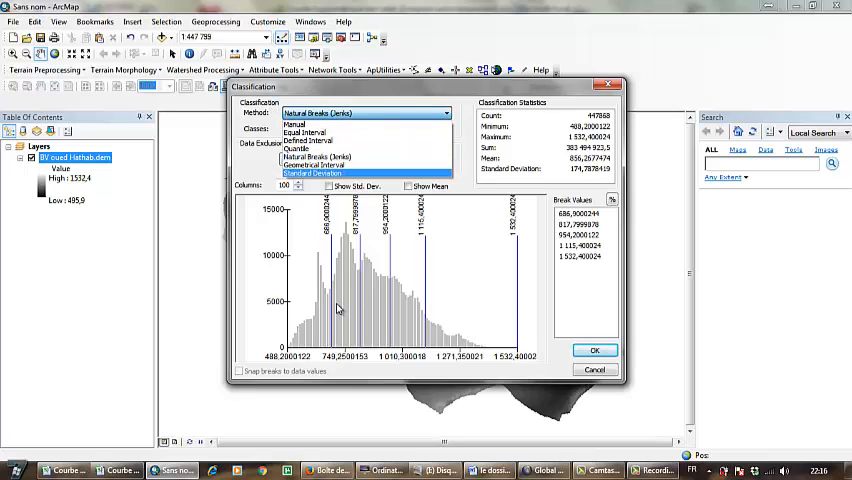
{"action": "left_click", "coordinate": [73, 471]}
Step: Correct the first altitude class label in A6 from 495,9-500 to 488,2-500
{"action": "left_click", "coordinate": [81, 410]}
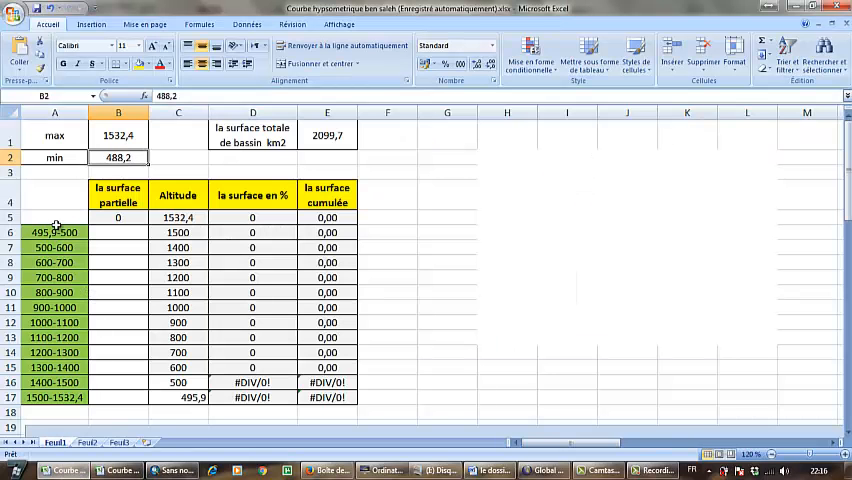
{"action": "left_click_drag", "start_coordinate": [55, 232], "coordinate": [76, 396]}
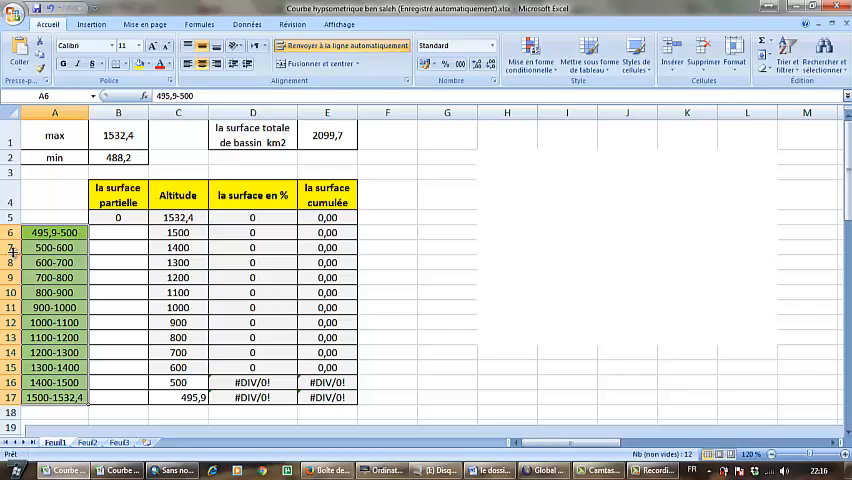
{"action": "left_click", "coordinate": [50, 232]}
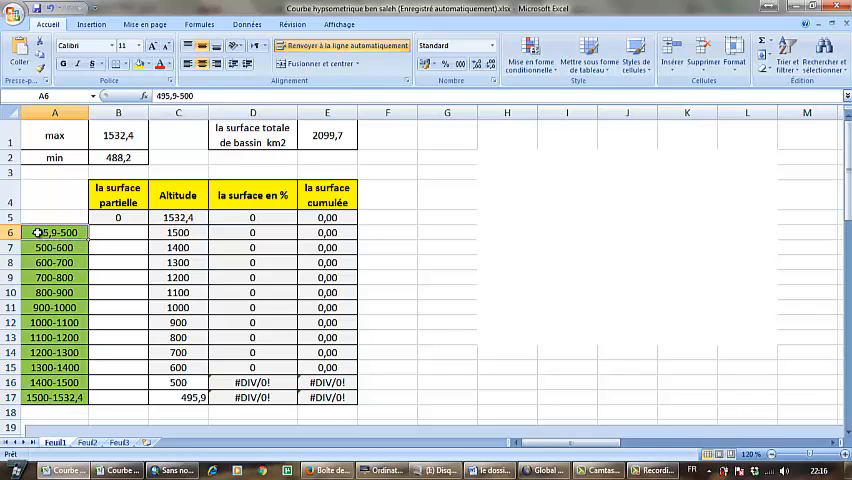
{"action": "double_click", "coordinate": [36, 233]}
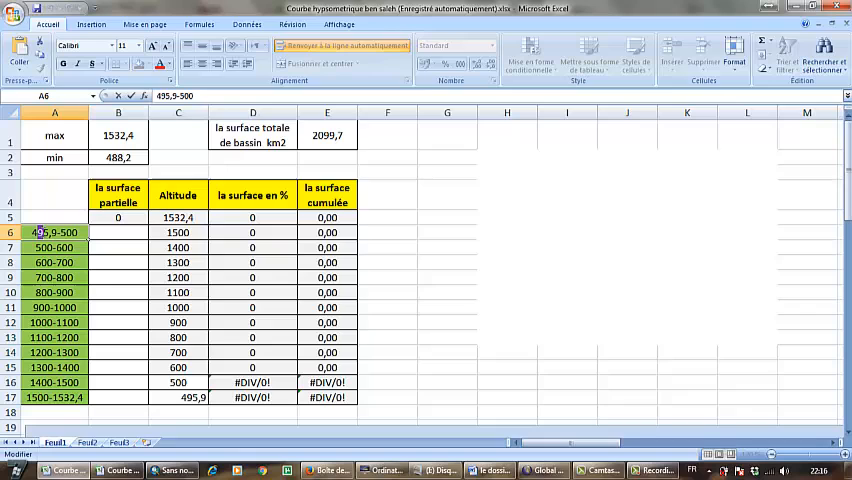
{"action": "left_click_drag", "start_coordinate": [37, 232], "coordinate": [57, 233]}
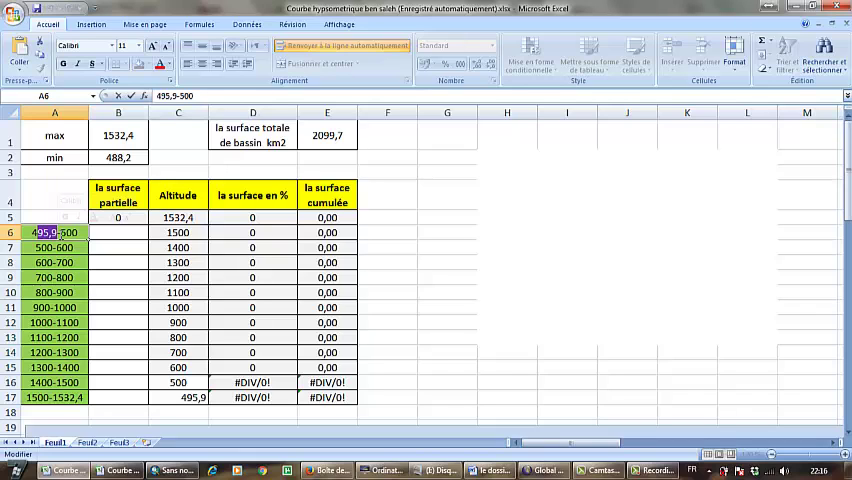
{"action": "type", "text": "88,2"}
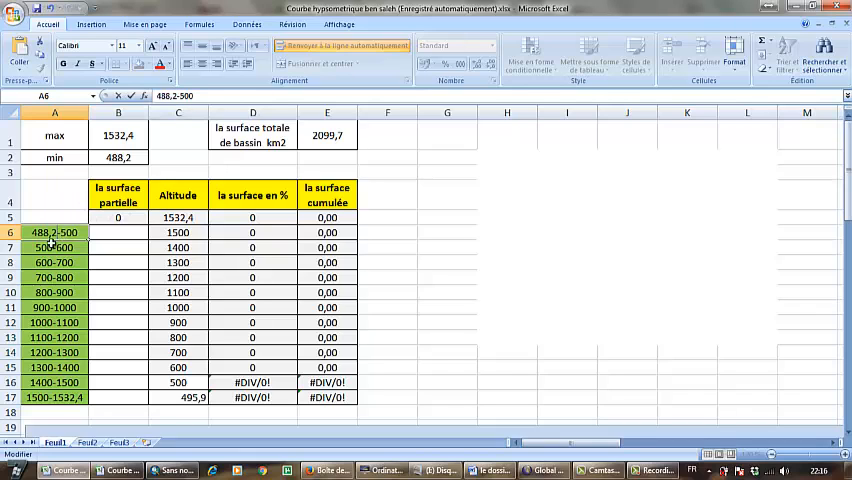
{"action": "left_click", "coordinate": [62, 292]}
{"action": "left_click", "coordinate": [62, 400]}
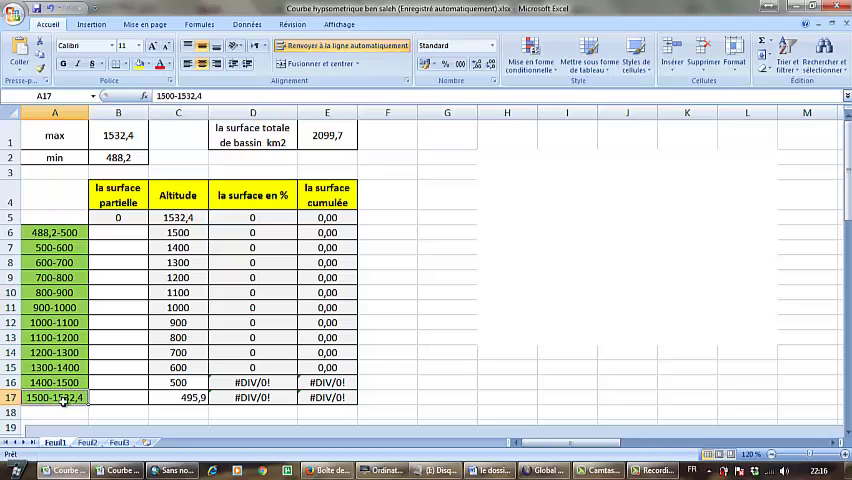
{"action": "left_click", "coordinate": [70, 232]}
{"action": "mouse_move", "coordinate": [172, 470]}
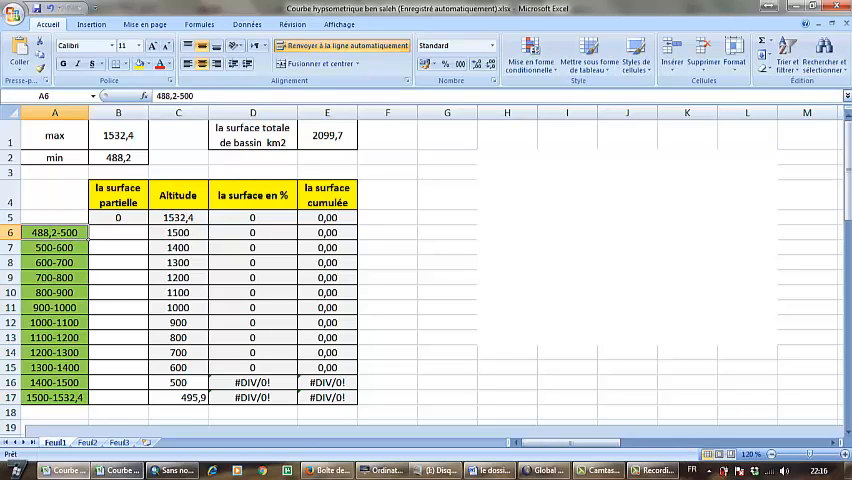
Step: Set the DEM classification to the Equal Interval method with 12 classes
{"action": "left_click", "coordinate": [170, 470]}
{"action": "left_click", "coordinate": [378, 114]}
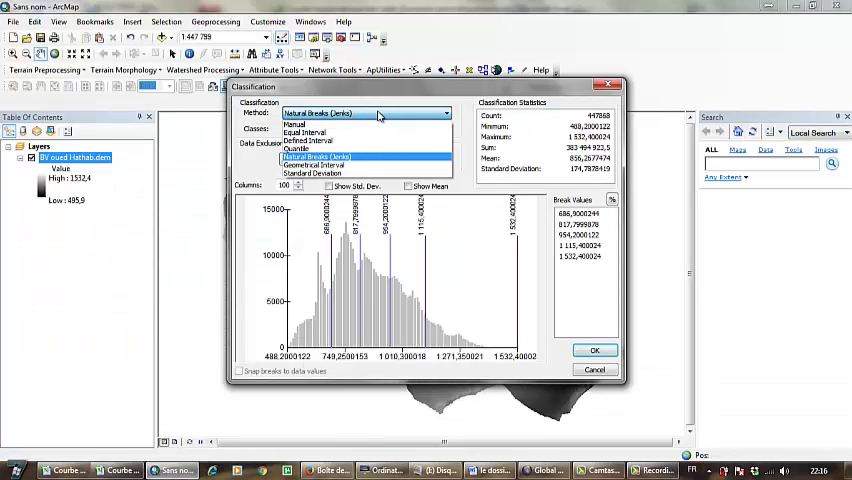
{"action": "left_click", "coordinate": [358, 134]}
{"action": "left_click", "coordinate": [320, 129]}
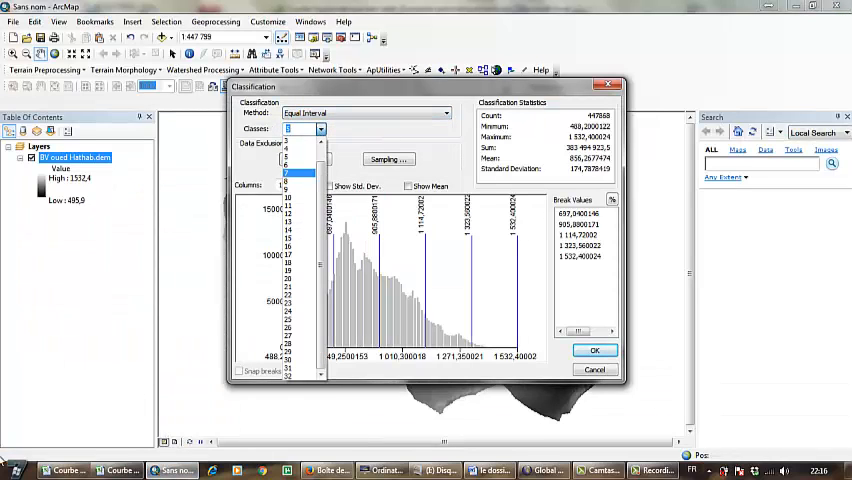
{"action": "left_click", "coordinate": [65, 470]}
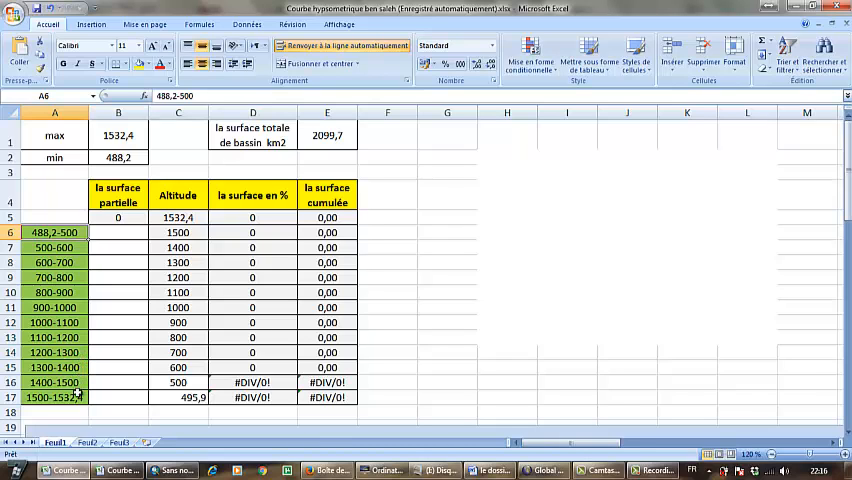
{"action": "left_click", "coordinate": [172, 470]}
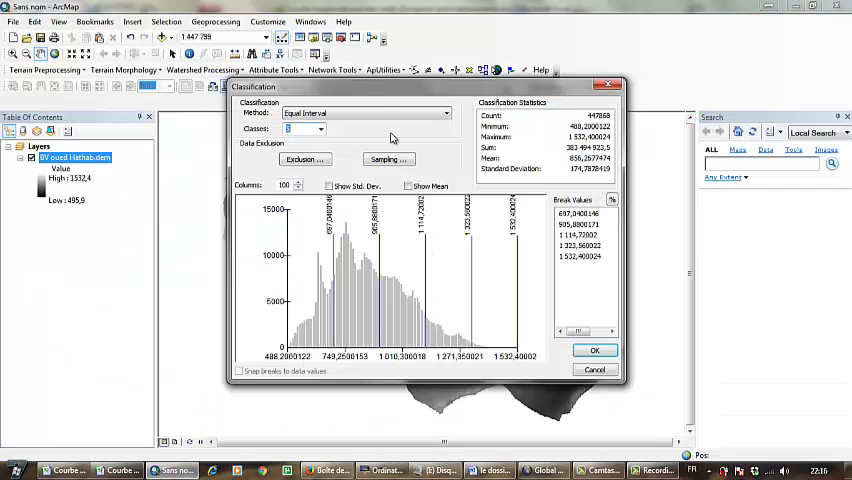
{"action": "left_click", "coordinate": [320, 130]}
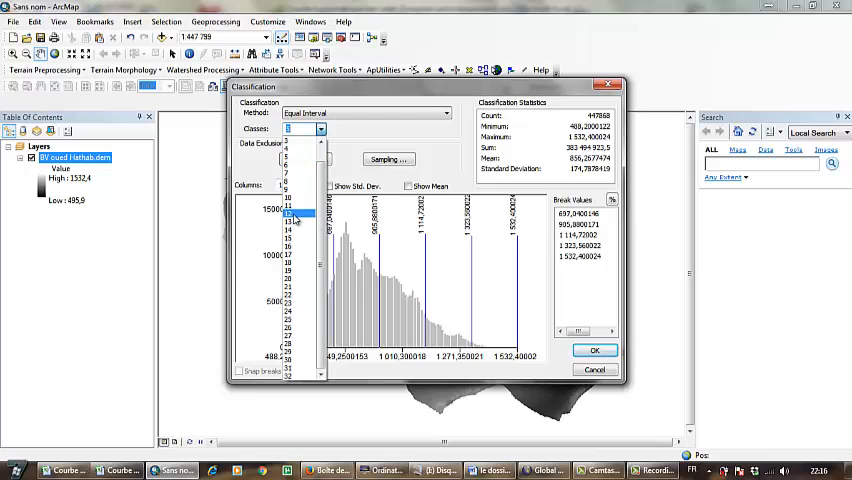
{"action": "left_click", "coordinate": [294, 214]}
{"action": "scroll", "coordinate": [614, 278], "scroll_direction": "down", "scroll_amount": 1}
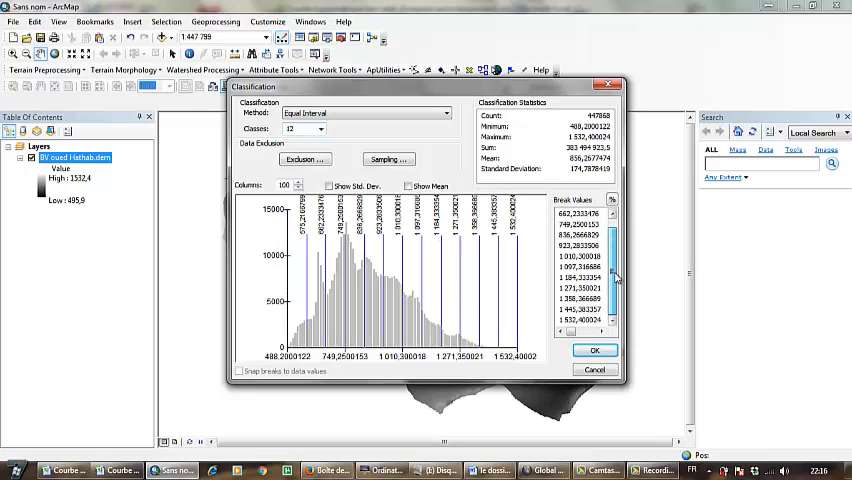
{"action": "scroll", "coordinate": [613, 240], "scroll_direction": "up", "scroll_amount": 1}
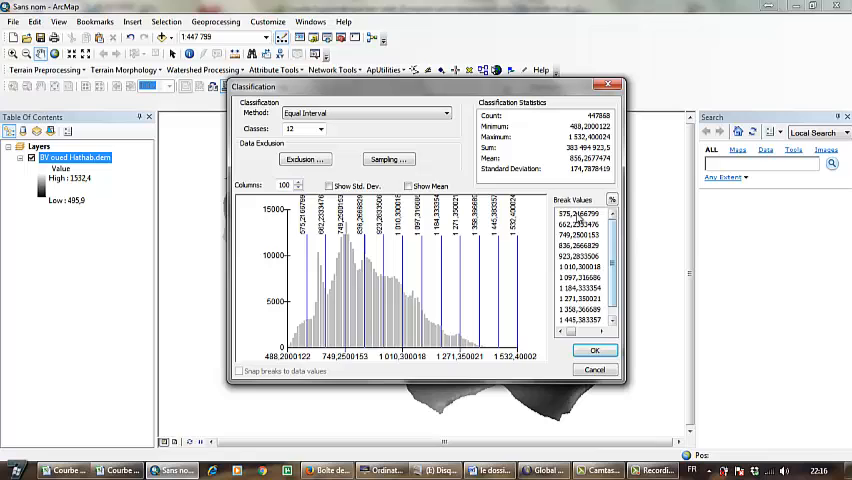
Step: Set manual break values 500, 1 500, 1 400, 1 300 and 1 200 in the Classification dialog
{"action": "left_click", "coordinate": [578, 215]}
{"action": "type", "text": "500"}
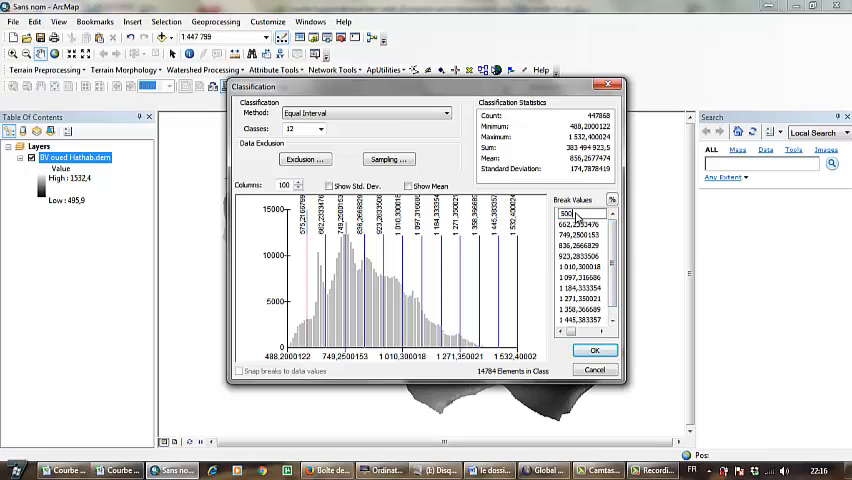
{"action": "key", "text": "Return"}
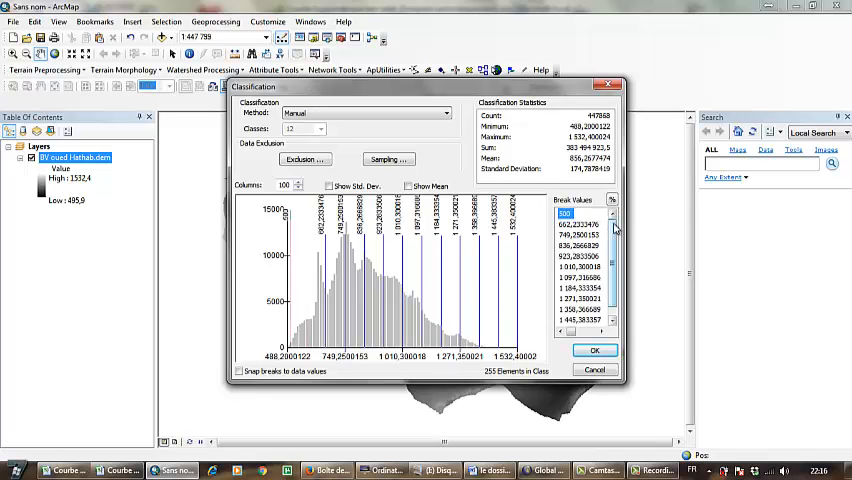
{"action": "left_click_drag", "start_coordinate": [615, 229], "coordinate": [614, 250]}
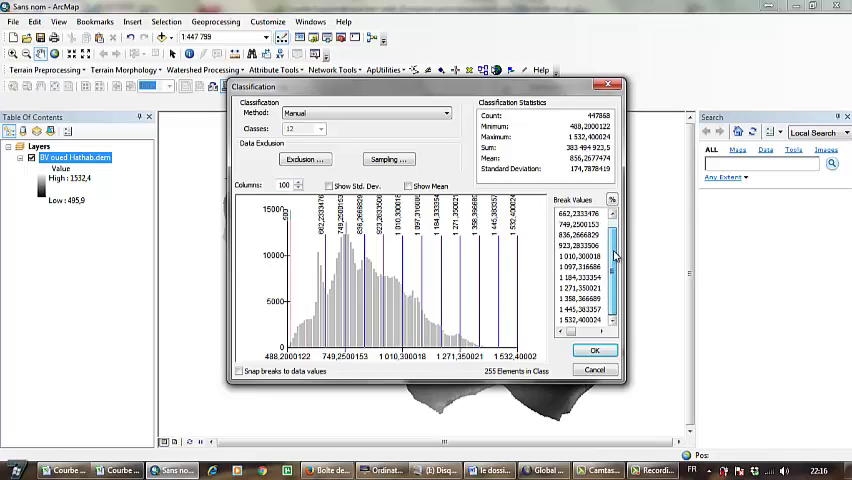
{"action": "left_click", "coordinate": [586, 310]}
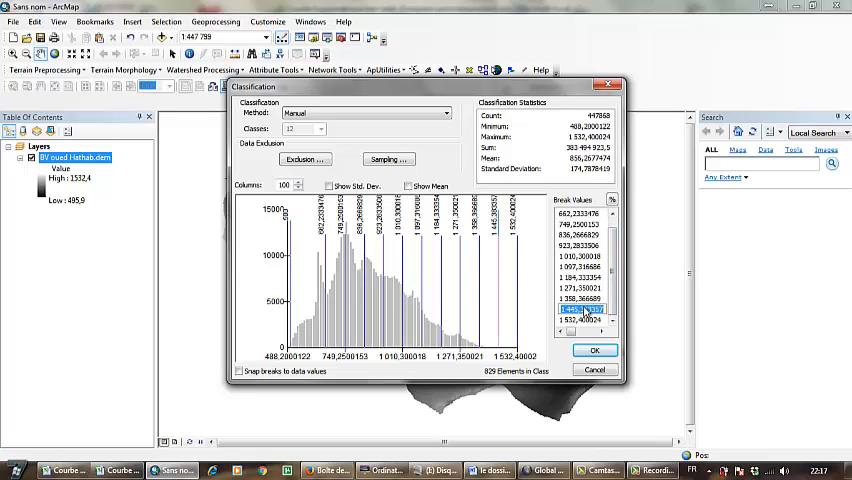
{"action": "type", "text": "1500"}
{"action": "key", "text": "Return"}
{"action": "type", "text": "22"}
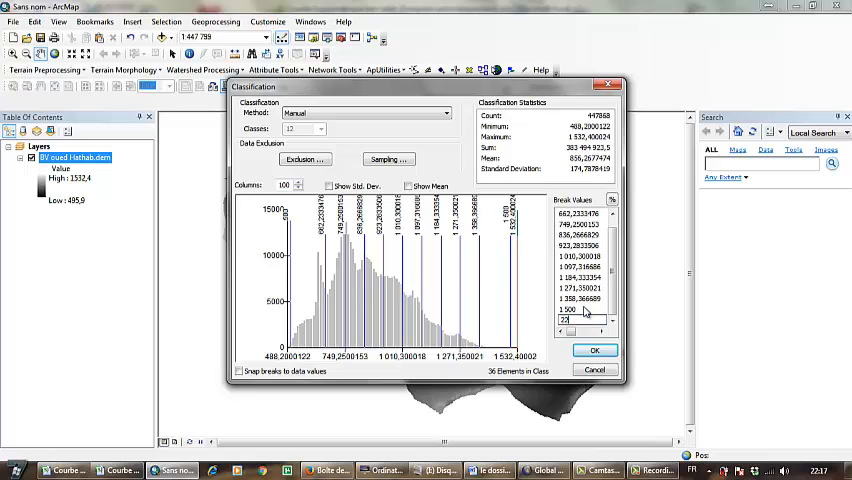
{"action": "left_click", "coordinate": [579, 300]}
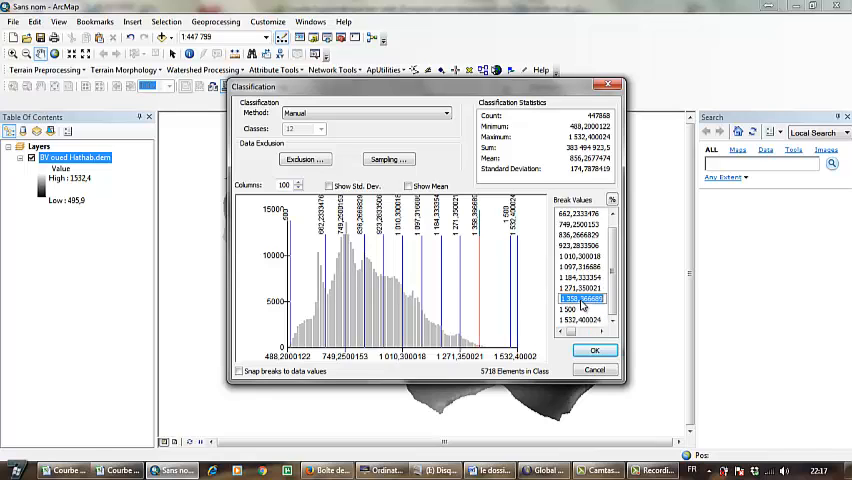
{"action": "type", "text": "1400"}
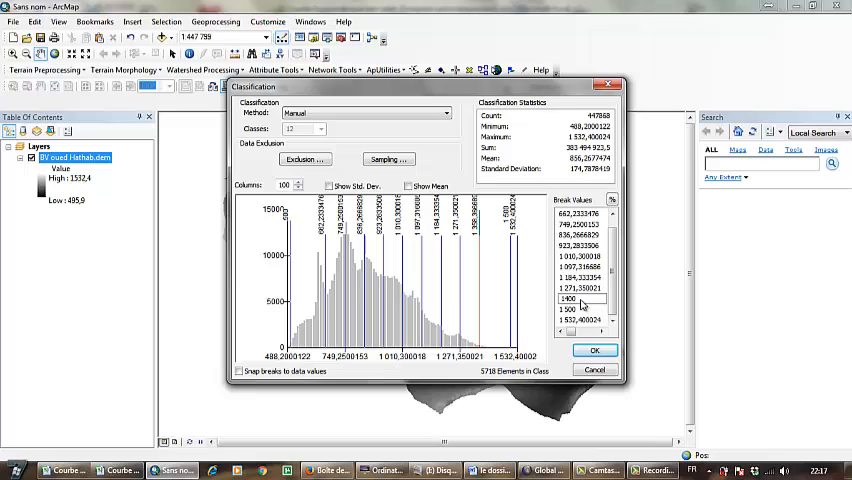
{"action": "key", "text": "Return"}
{"action": "left_click", "coordinate": [581, 288]}
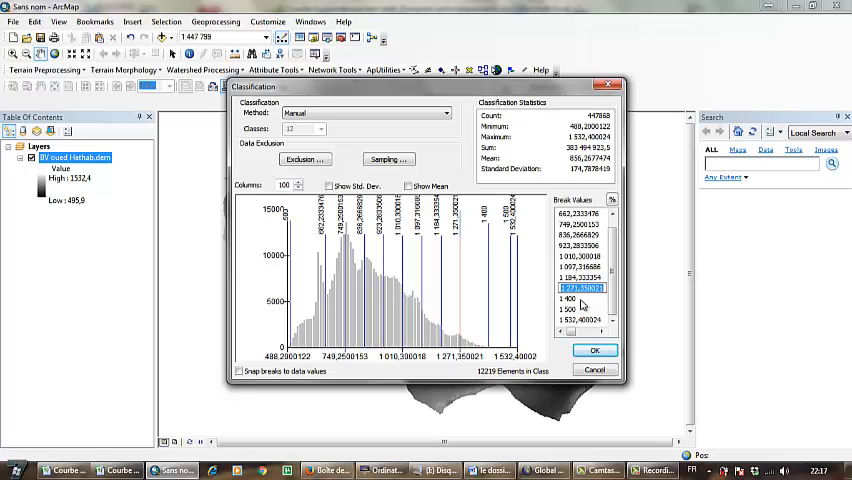
{"action": "type", "text": "1300"}
{"action": "key", "text": "Return"}
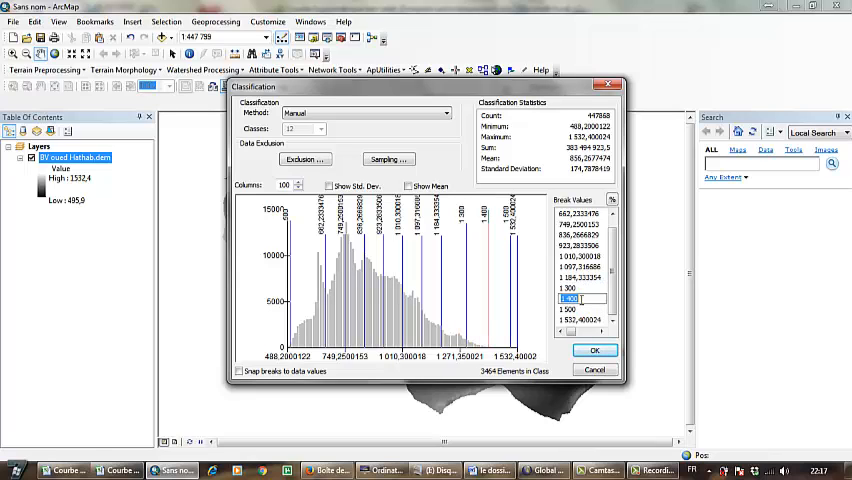
{"action": "key", "text": "Up"}
{"action": "key", "text": "Up"}
{"action": "key", "text": "Up"}
{"action": "key", "text": "Down"}
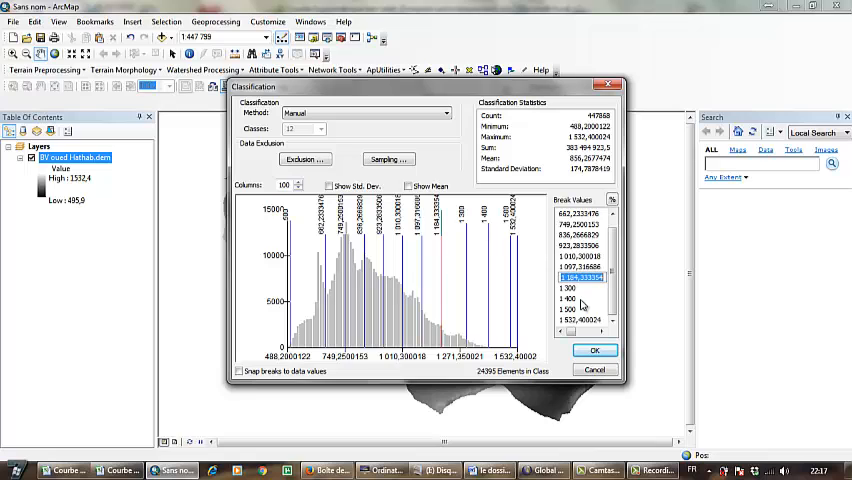
{"action": "type", "text": "1200"}
{"action": "key", "text": "Return"}
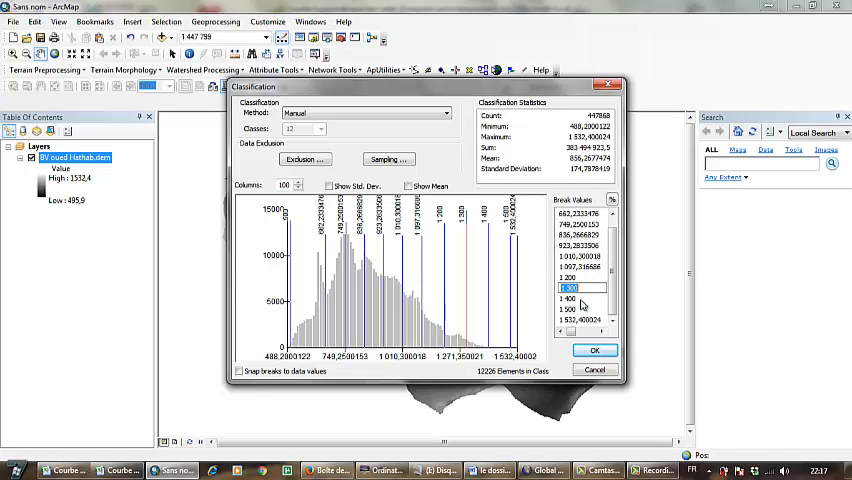
Step: Set the remaining breaks to 1 100, 1 000, 900, 800, 700, 600 and accept the classification
{"action": "key", "text": "Up"}
{"action": "key", "text": "Up"}
{"action": "type", "text": "11"}
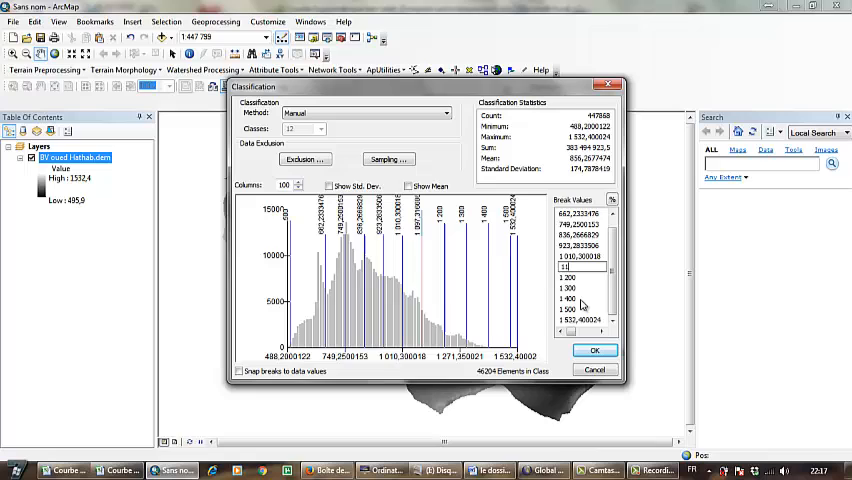
{"action": "type", "text": "00"}
{"action": "key", "text": "Up"}
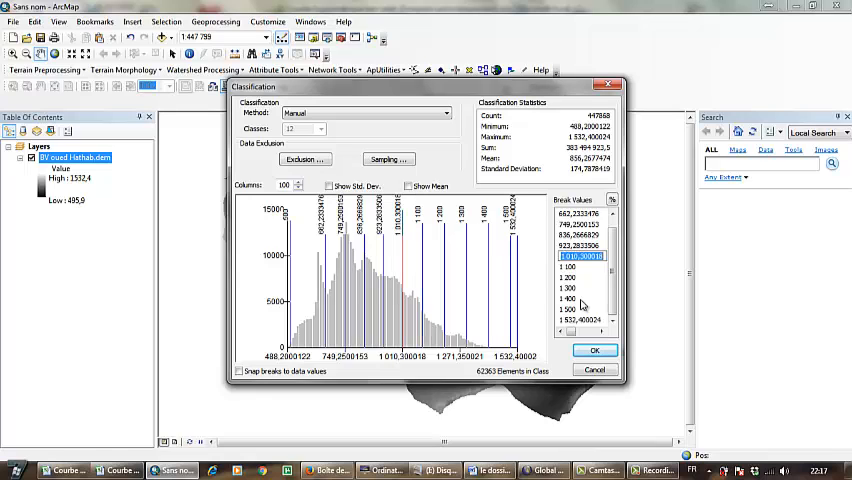
{"action": "type", "text": "1000"}
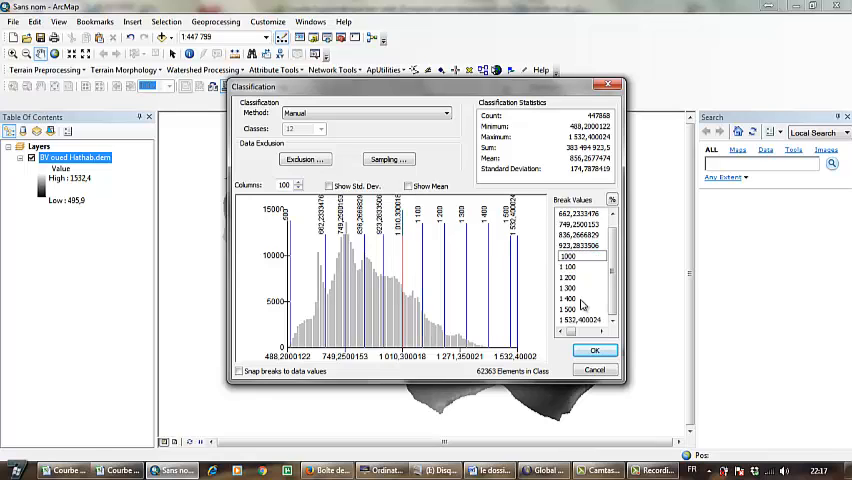
{"action": "key", "text": "Up"}
{"action": "type", "text": "9"}
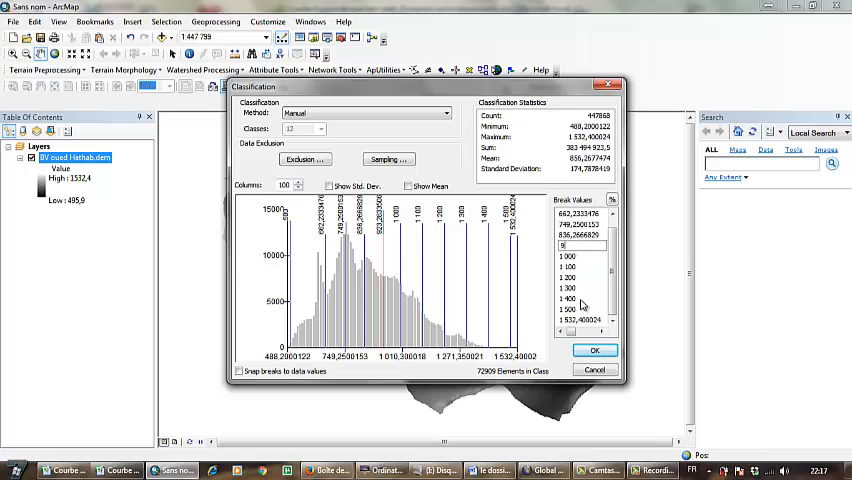
{"action": "key", "text": "Up"}
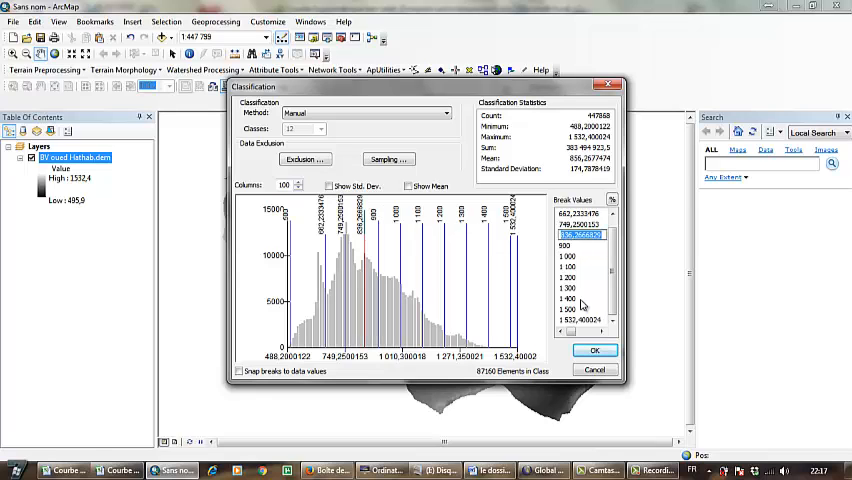
{"action": "type", "text": "80"}
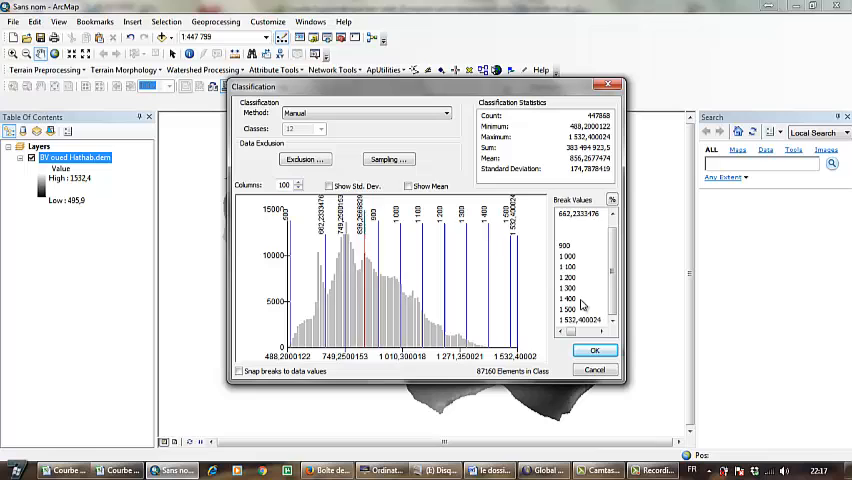
{"action": "key", "text": "Up"}
{"action": "type", "text": "7"}
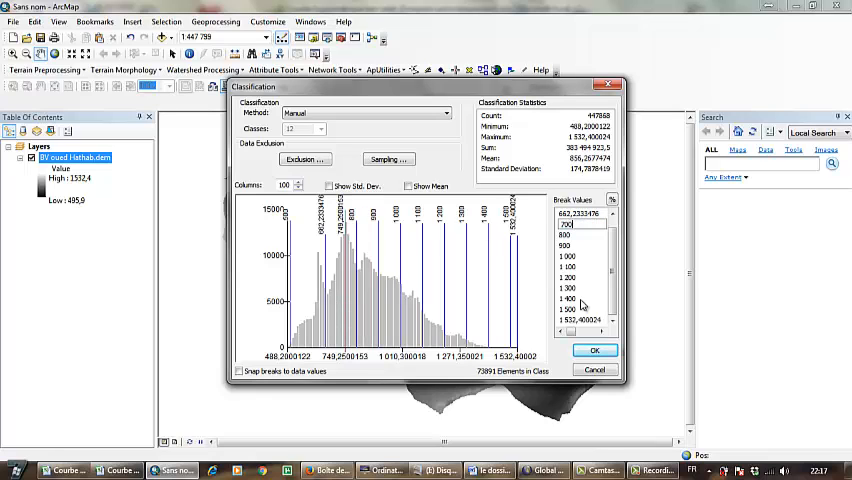
{"action": "key", "text": "Up"}
{"action": "type", "text": "6"}
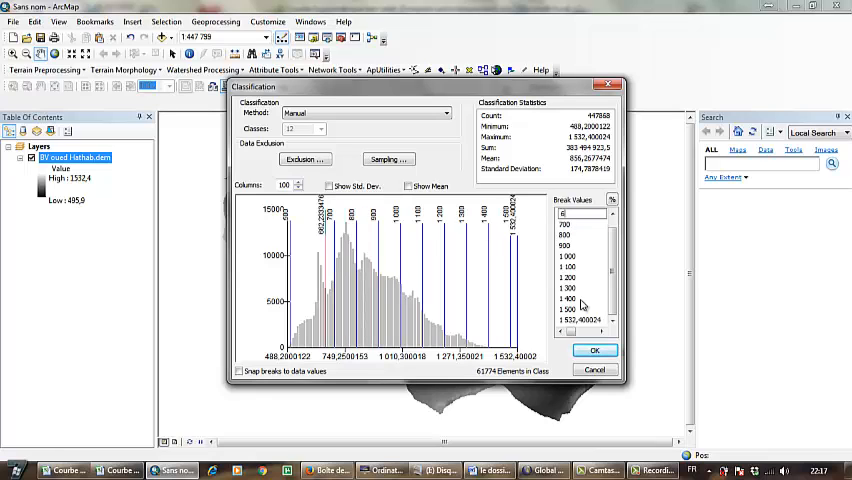
{"action": "key", "text": "Up"}
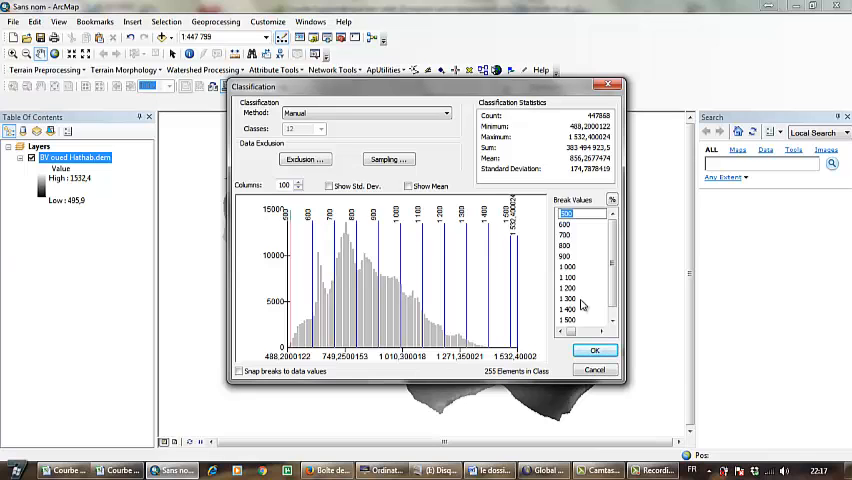
{"action": "left_click", "coordinate": [593, 351]}
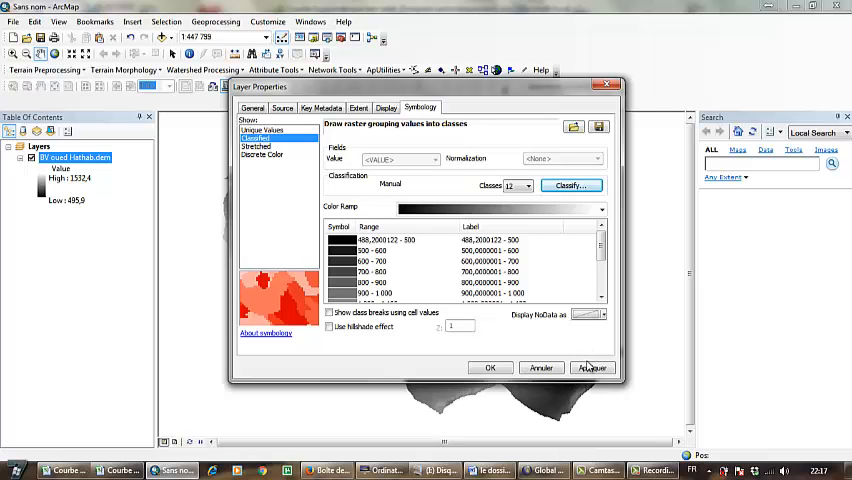
Step: Apply the 12-class round-hundred classification to the DEM layer and close Layer Properties
{"action": "left_click", "coordinate": [594, 369]}
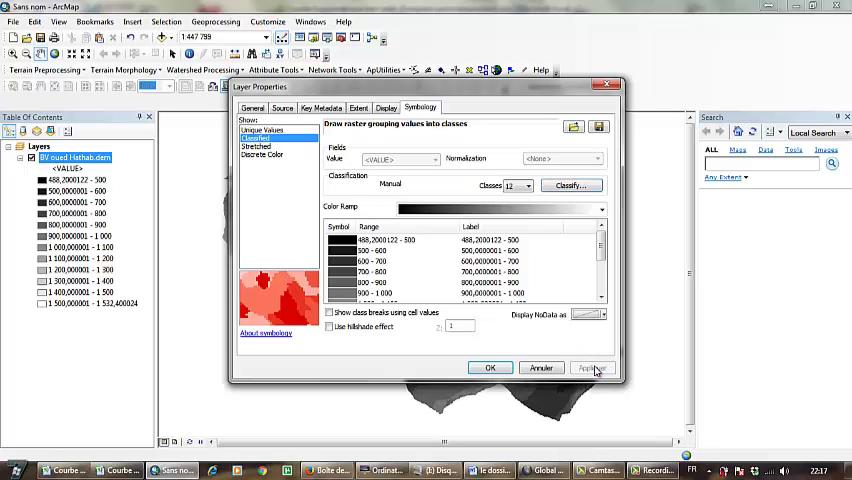
{"action": "left_click", "coordinate": [502, 372]}
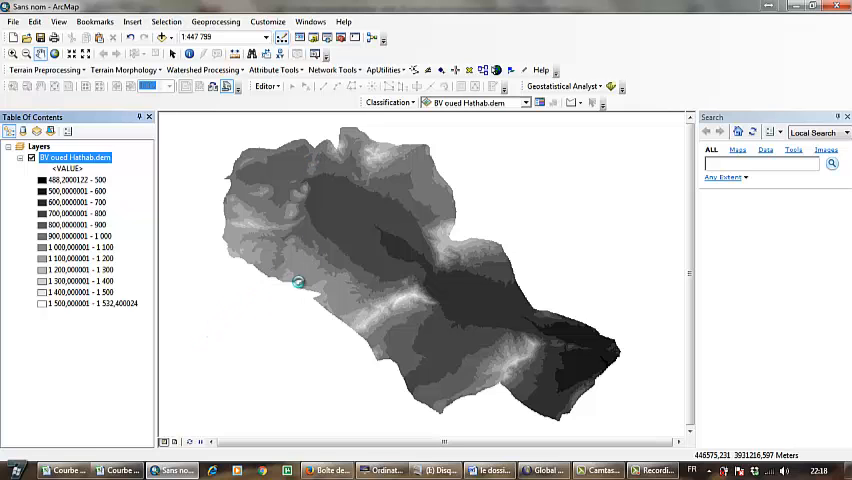
{"action": "mouse_move", "coordinate": [381, 470]}
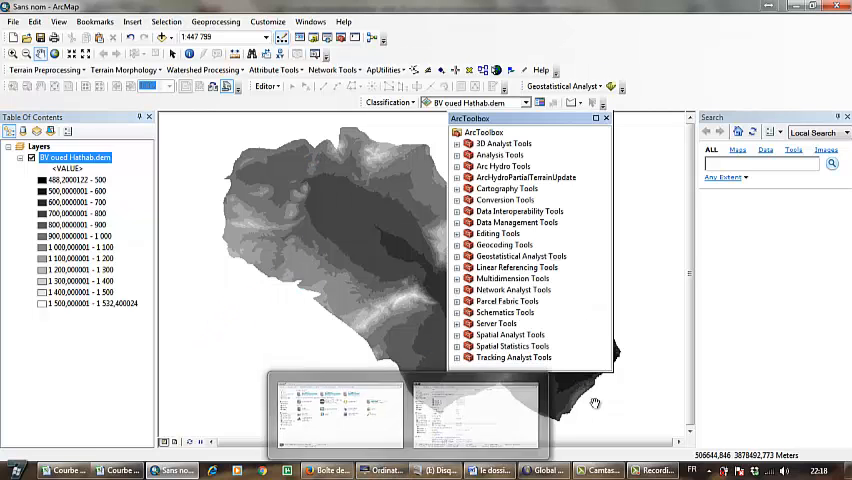
Step: Launch the Reclassify tool from 3D Analyst Tools > Raster Reclass
{"action": "left_click", "coordinate": [457, 144]}
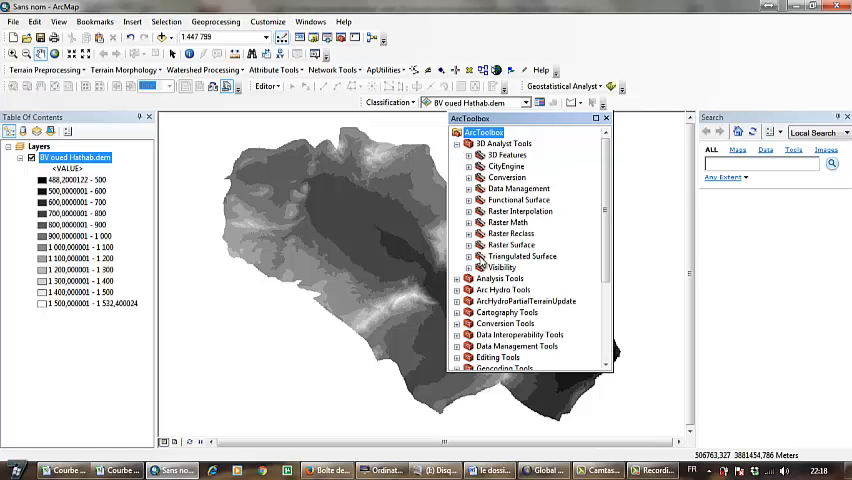
{"action": "left_click", "coordinate": [468, 235]}
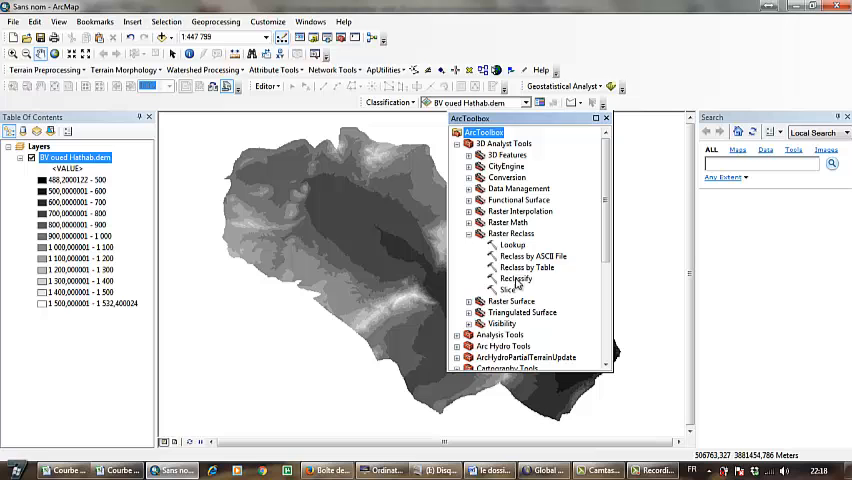
{"action": "left_click", "coordinate": [516, 280]}
{"action": "double_click", "coordinate": [516, 280]}
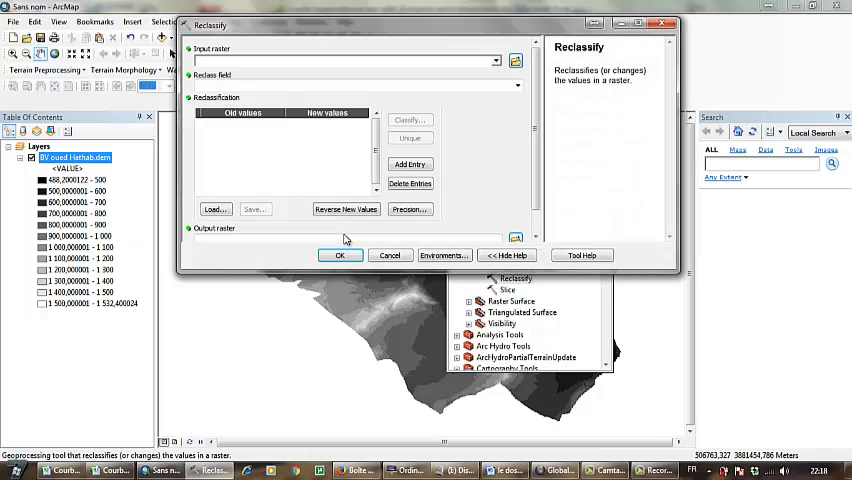
Step: Reclassify BV oued Hathab.dem into integer classes 1, 2, 3 onward, producing Reclass_dem9
{"action": "left_click", "coordinate": [495, 63]}
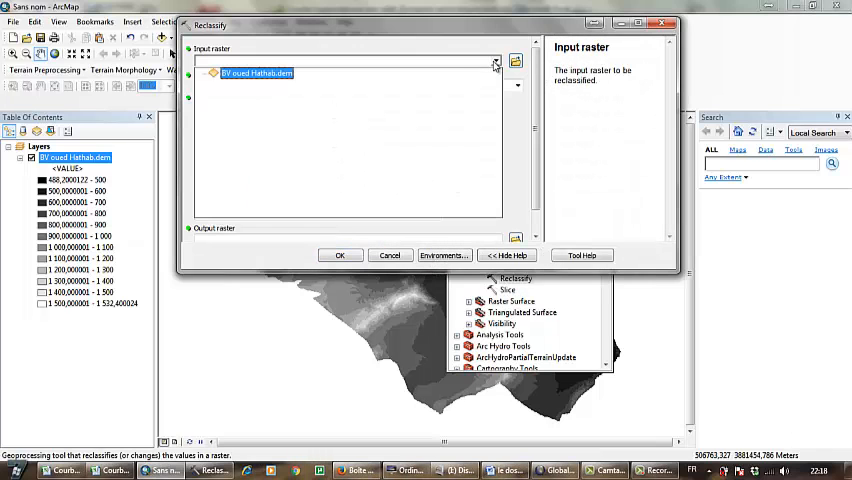
{"action": "left_click", "coordinate": [237, 74]}
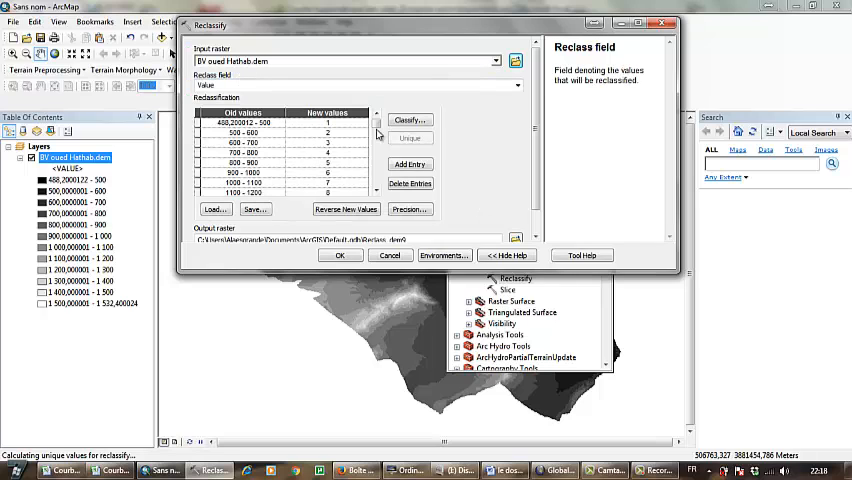
{"action": "mouse_move", "coordinate": [376, 125]}
{"action": "left_mouse_down"}
{"action": "mouse_move", "coordinate": [378, 187]}
{"action": "mouse_move", "coordinate": [378, 118]}
{"action": "left_mouse_up"}
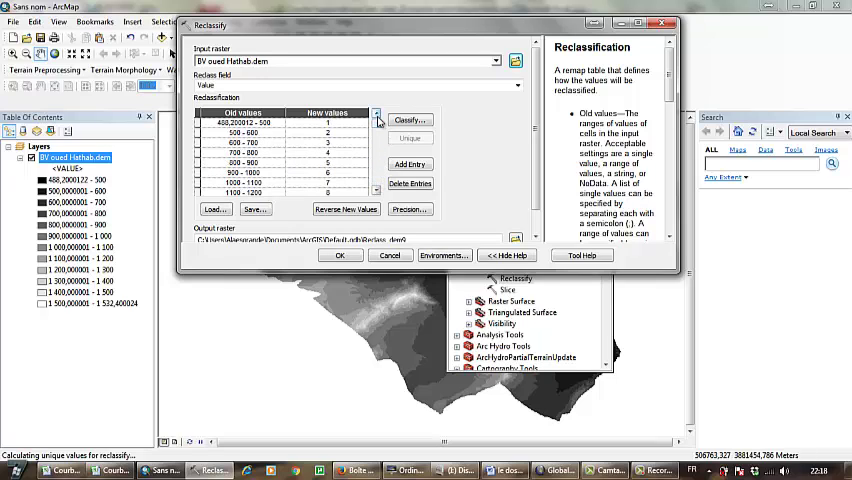
{"action": "left_click", "coordinate": [327, 124]}
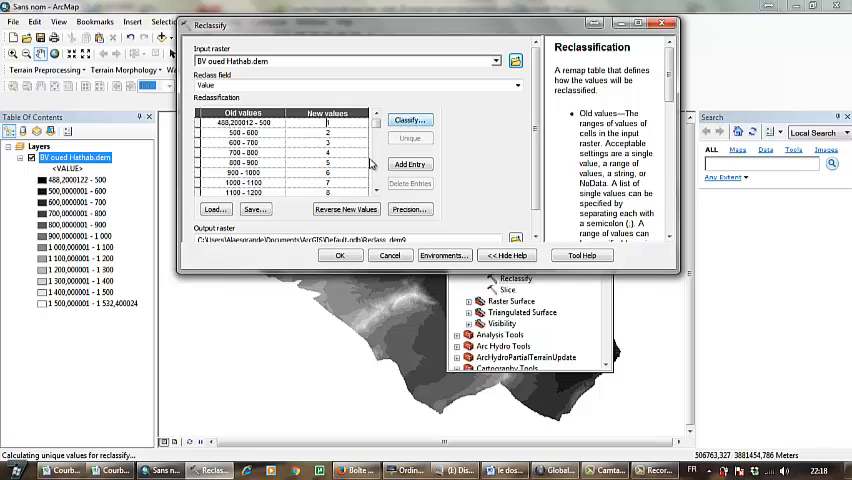
{"action": "left_click", "coordinate": [332, 257]}
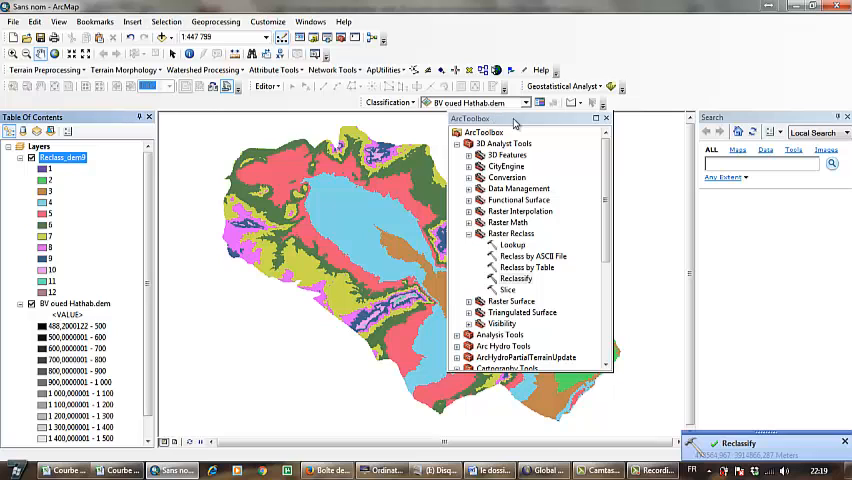
Step: Move the toolbox aside and search the tools for 'raster to polygon'
{"action": "left_click", "coordinate": [516, 278]}
{"action": "left_click_drag", "start_coordinate": [500, 118], "coordinate": [550, 118]}
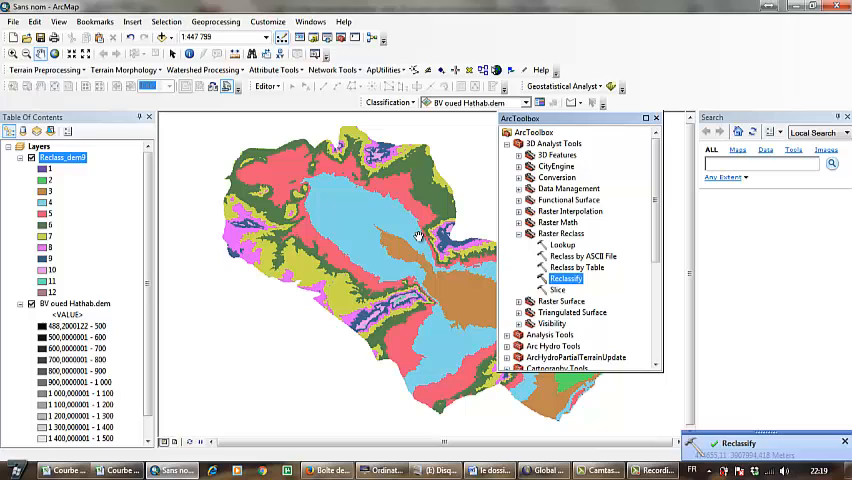
{"action": "left_click", "coordinate": [706, 166]}
{"action": "type", "text": "raster to polygon"}
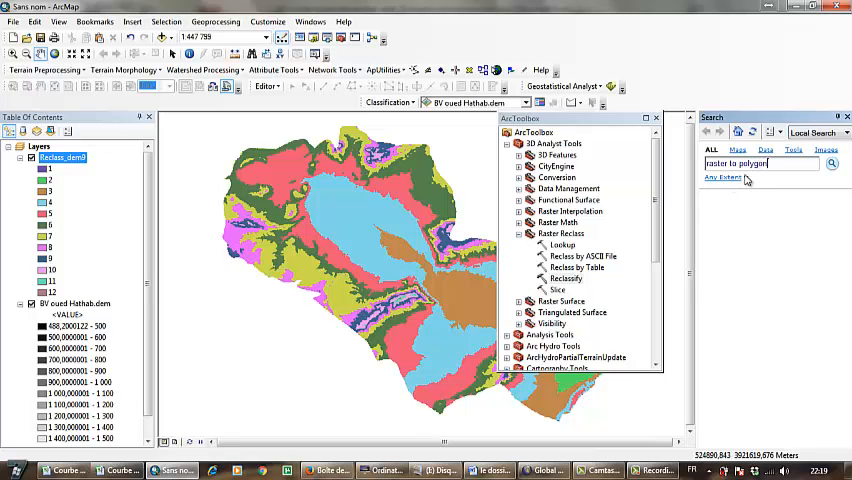
Step: Convert Reclass_dem9 to a polygon layer RasterT_Reclass with Raster to Polygon, default output
{"action": "left_click", "coordinate": [831, 168]}
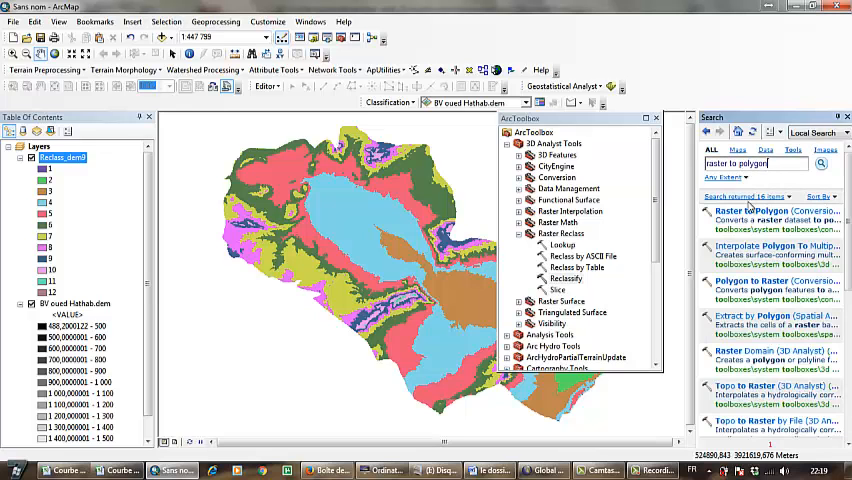
{"action": "left_click", "coordinate": [748, 211]}
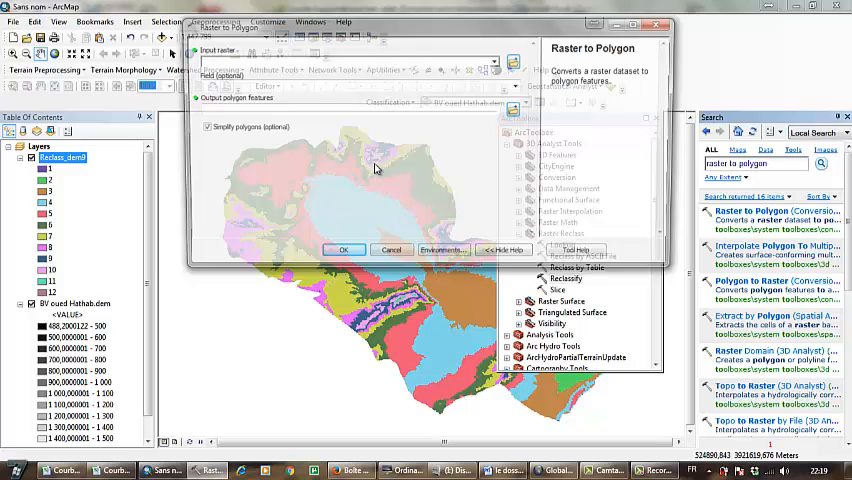
{"action": "left_click", "coordinate": [495, 61]}
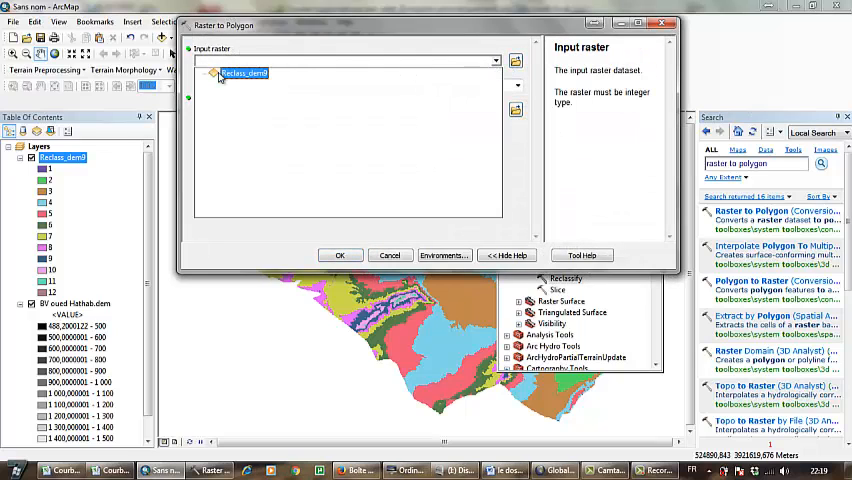
{"action": "left_click", "coordinate": [250, 78]}
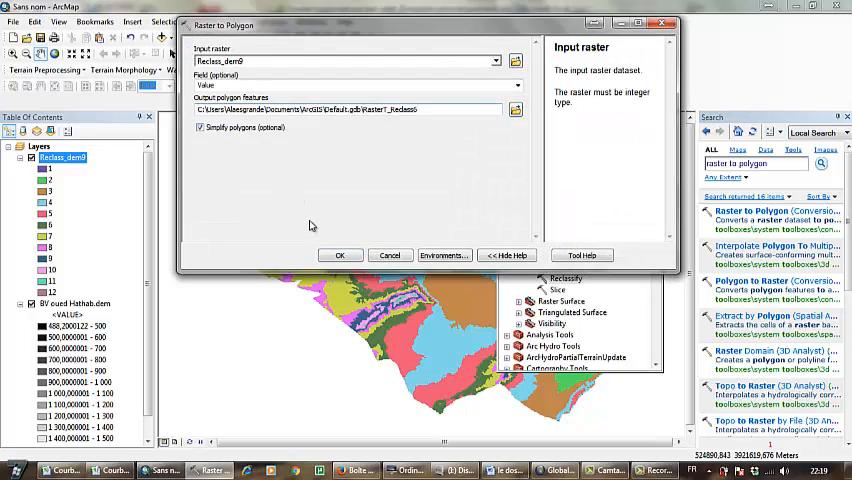
{"action": "left_click", "coordinate": [340, 256]}
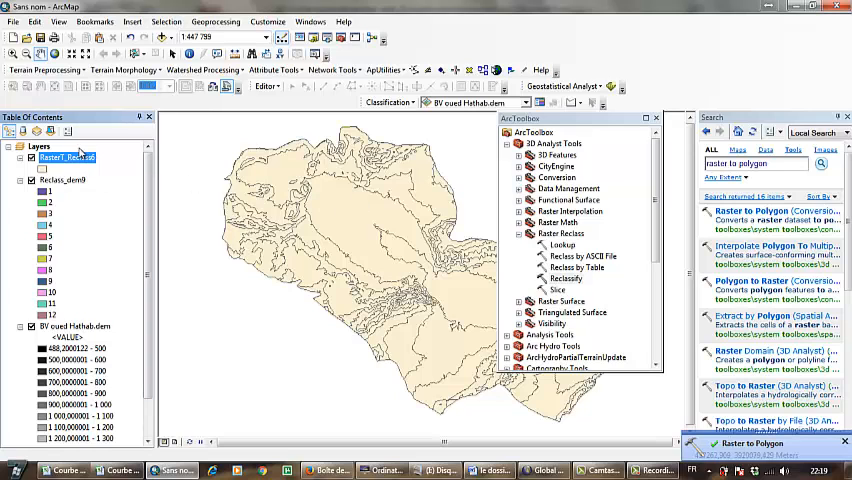
Step: Inspect the RasterT_Reclass6 attribute table of 275 polygons, then close it
{"action": "right_click", "coordinate": [80, 160]}
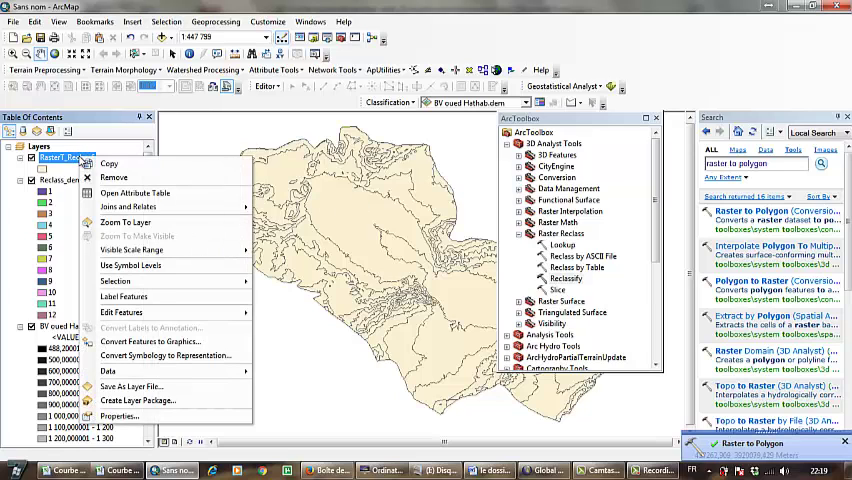
{"action": "left_click", "coordinate": [120, 192]}
{"action": "mouse_move", "coordinate": [376, 165]}
{"action": "left_mouse_down"}
{"action": "mouse_move", "coordinate": [395, 381]}
{"action": "mouse_move", "coordinate": [373, 118]}
{"action": "left_mouse_up"}
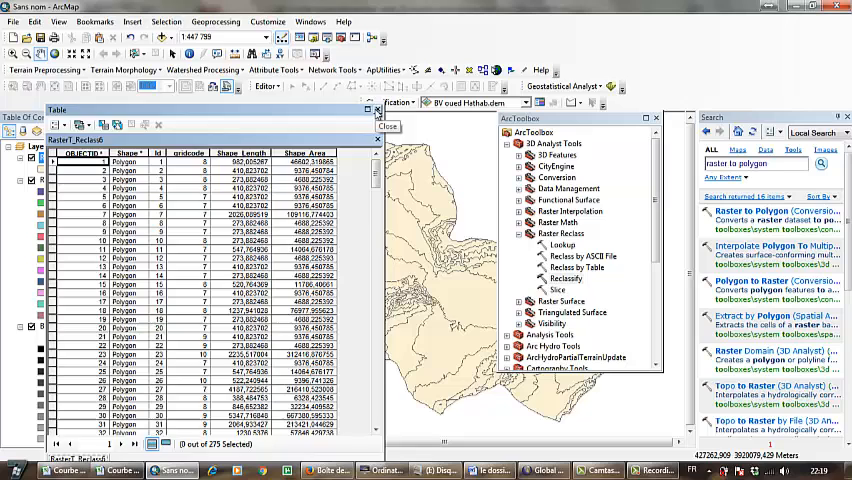
{"action": "left_click", "coordinate": [378, 111]}
Step: Start an editing session and reopen the polygon layer's attribute table
{"action": "left_click", "coordinate": [268, 88]}
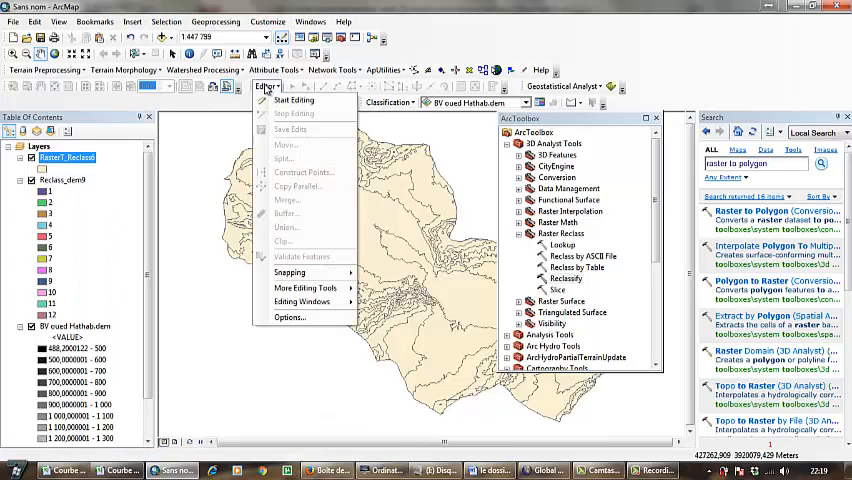
{"action": "left_click", "coordinate": [281, 101]}
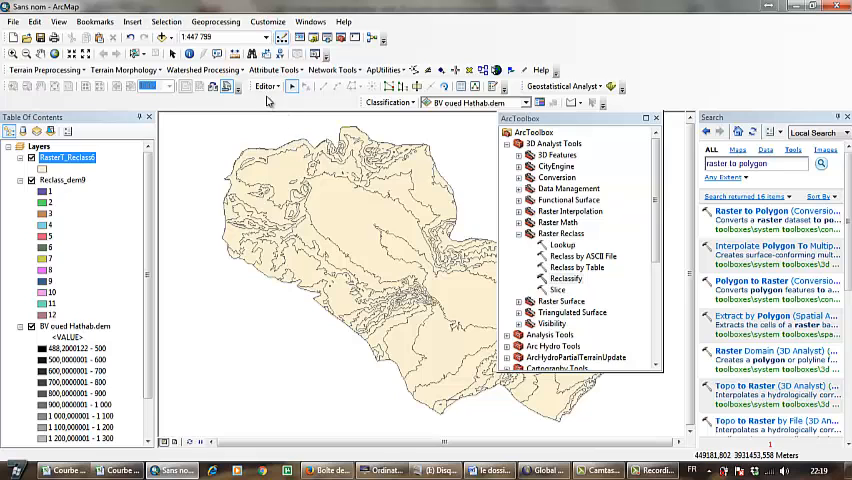
{"action": "right_click", "coordinate": [86, 152]}
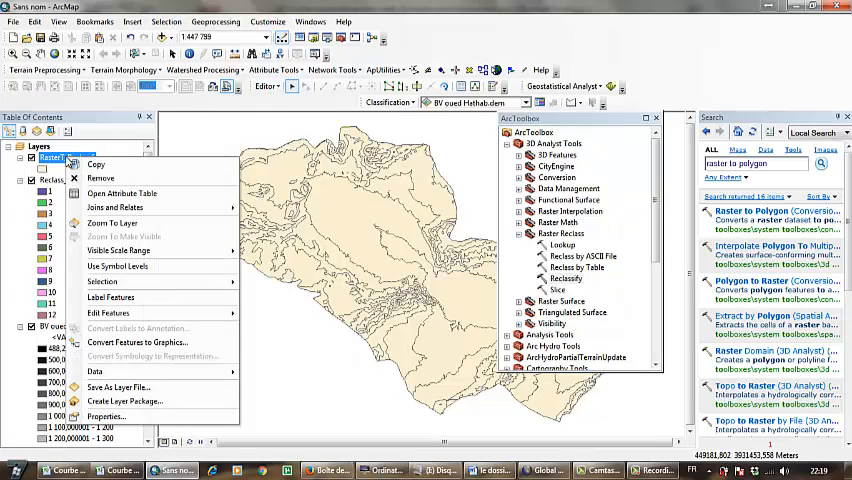
{"action": "left_click", "coordinate": [75, 128]}
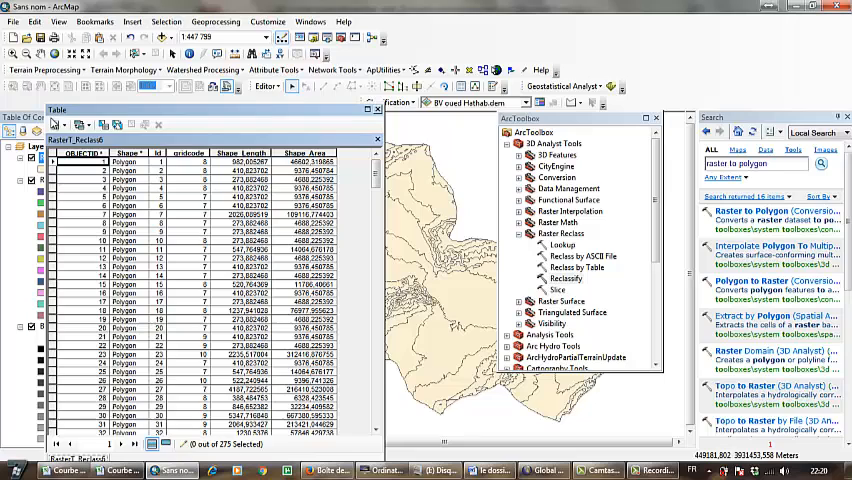
Step: Select the polygons where gridcode = 1 using Select By Attributes with unique values
{"action": "left_click", "coordinate": [57, 125]}
{"action": "left_click", "coordinate": [94, 157]}
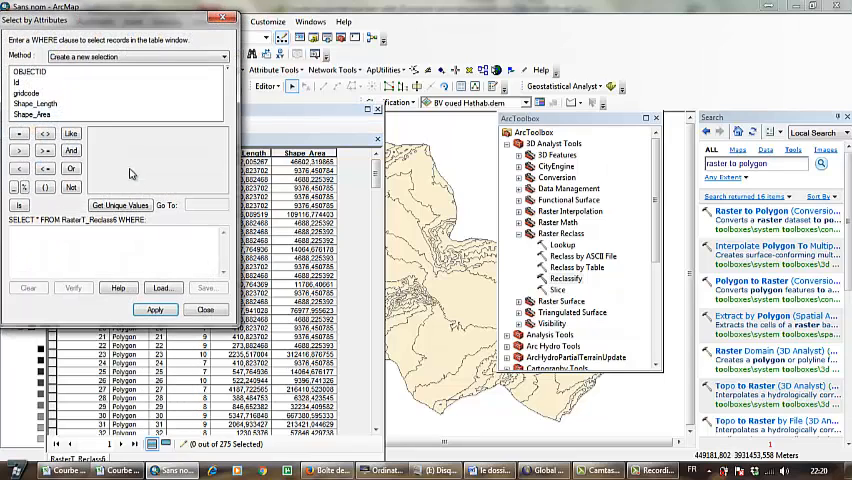
{"action": "left_click_drag", "start_coordinate": [80, 19], "coordinate": [165, 29]}
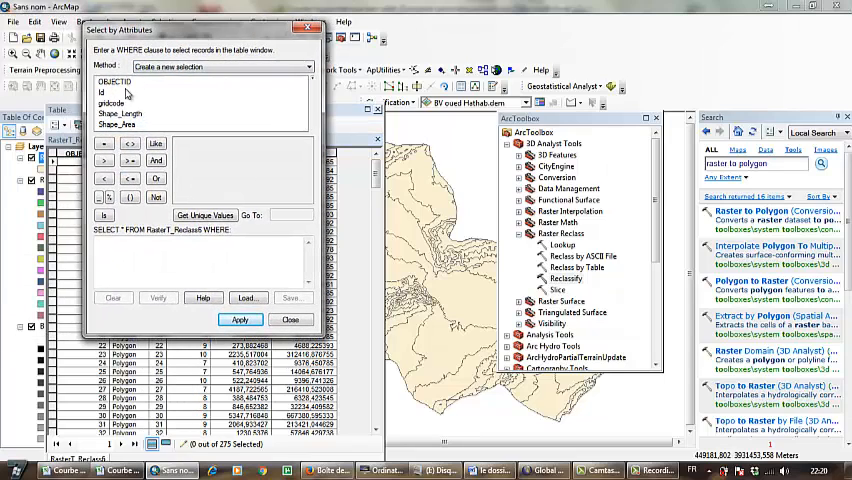
{"action": "double_click", "coordinate": [111, 103]}
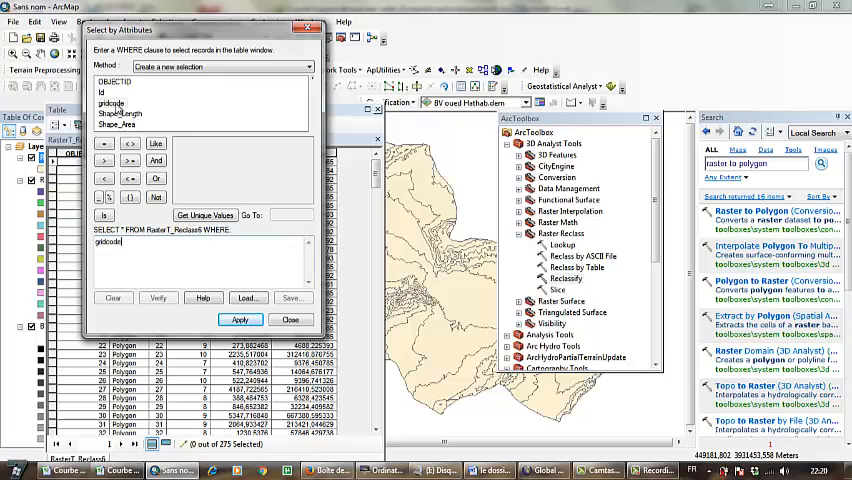
{"action": "left_click", "coordinate": [193, 218]}
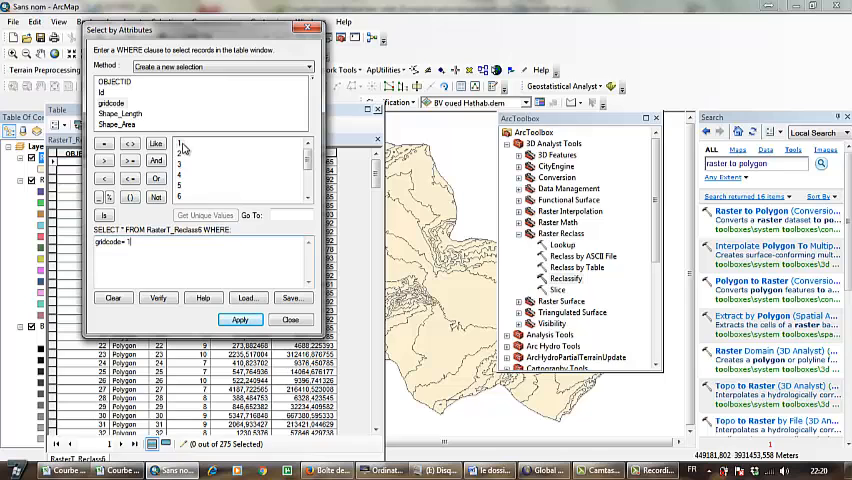
{"action": "left_click", "coordinate": [240, 319]}
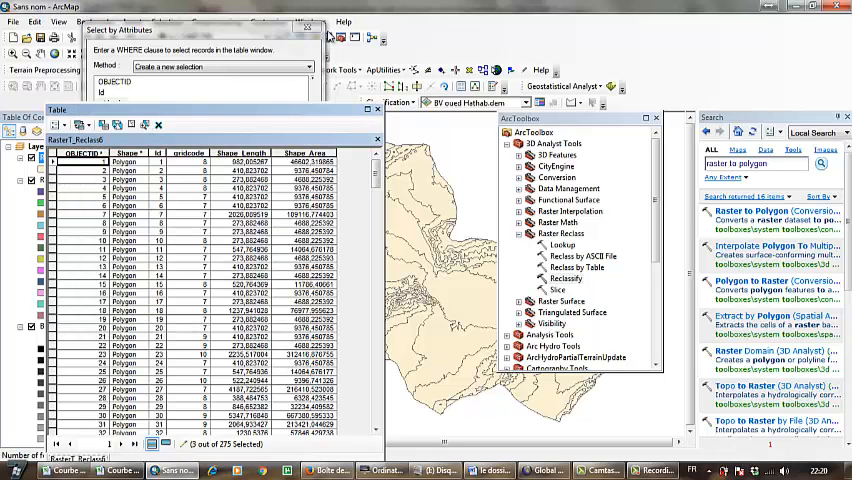
Step: Merge the gridcode 1 polygons into one feature, then select and merge gridcode 2
{"action": "left_click_drag", "start_coordinate": [268, 40], "coordinate": [165, 46]}
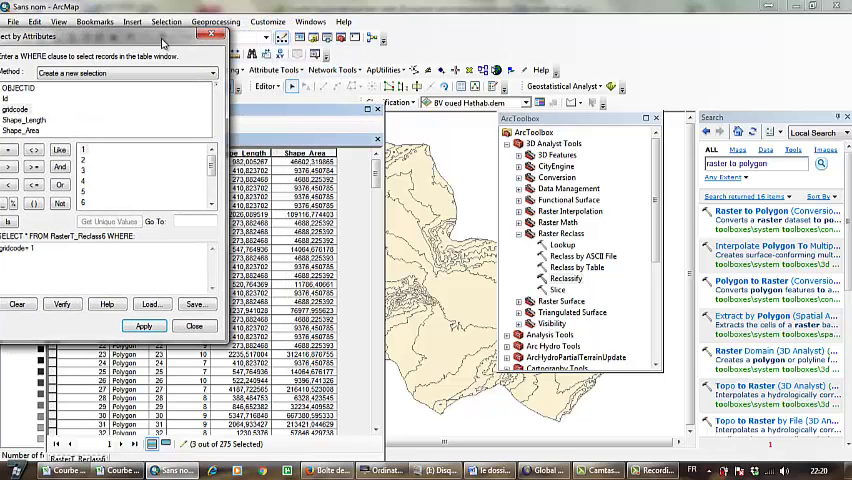
{"action": "left_click", "coordinate": [266, 88]}
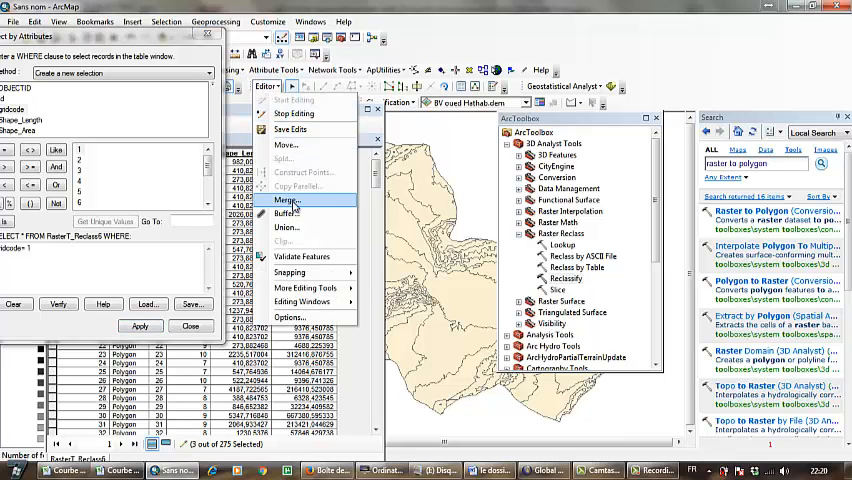
{"action": "left_click", "coordinate": [292, 201]}
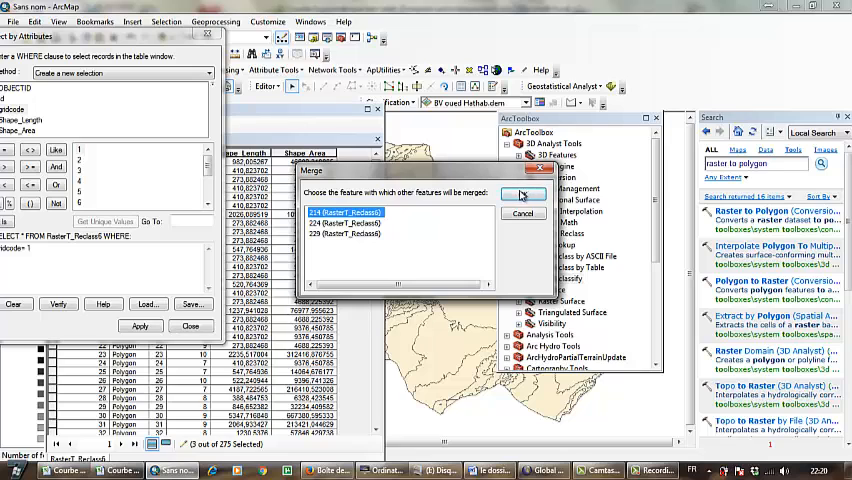
{"action": "left_click", "coordinate": [520, 195]}
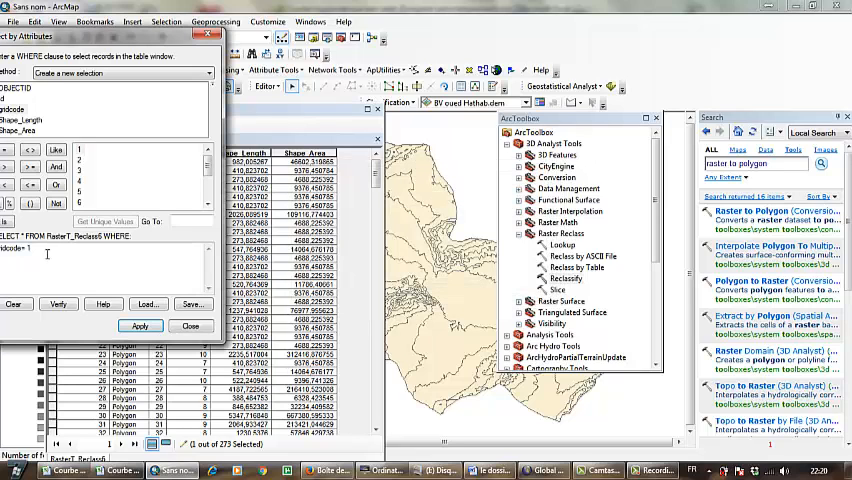
{"action": "left_click", "coordinate": [140, 326]}
{"action": "left_click", "coordinate": [266, 86]}
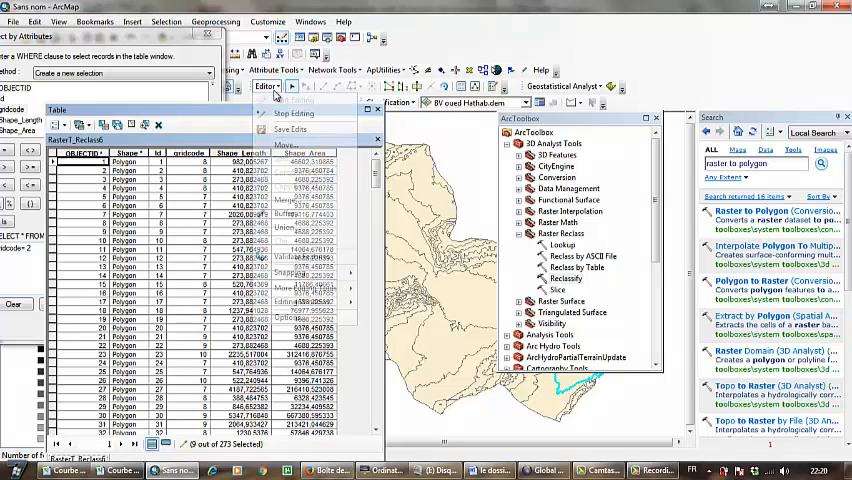
{"action": "left_click", "coordinate": [285, 198]}
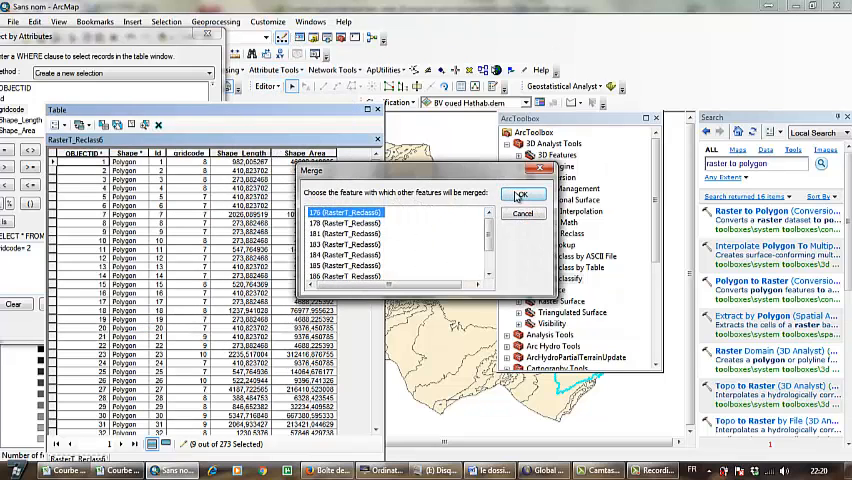
{"action": "left_click", "coordinate": [522, 195]}
Step: Select and merge the gridcode 3 polygons, then the gridcode 4 polygons, into single features
{"action": "left_click", "coordinate": [33, 261]}
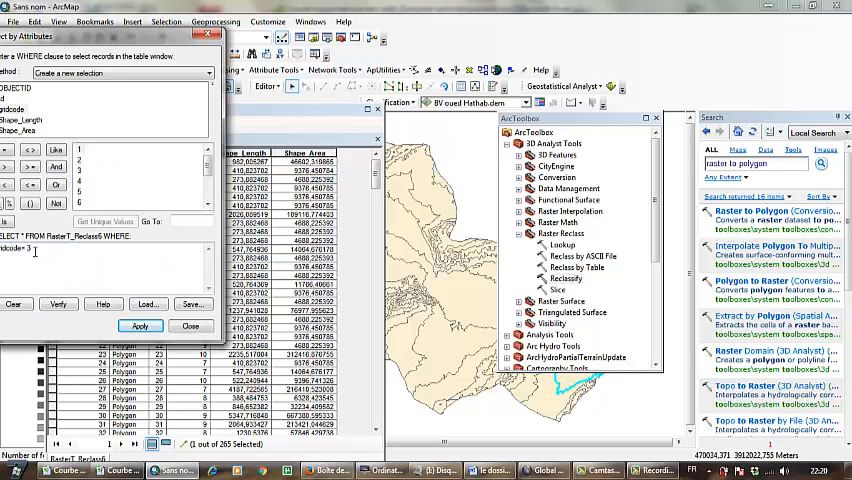
{"action": "left_click", "coordinate": [140, 326]}
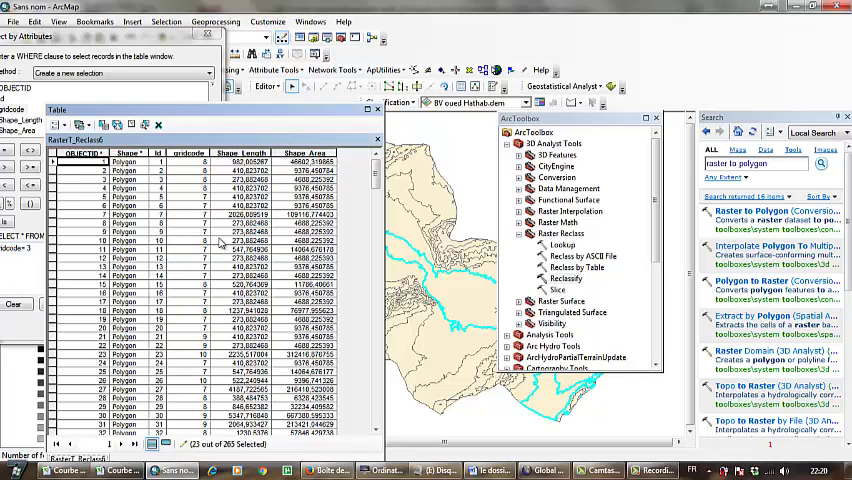
{"action": "left_click", "coordinate": [264, 87]}
{"action": "left_click", "coordinate": [285, 198]}
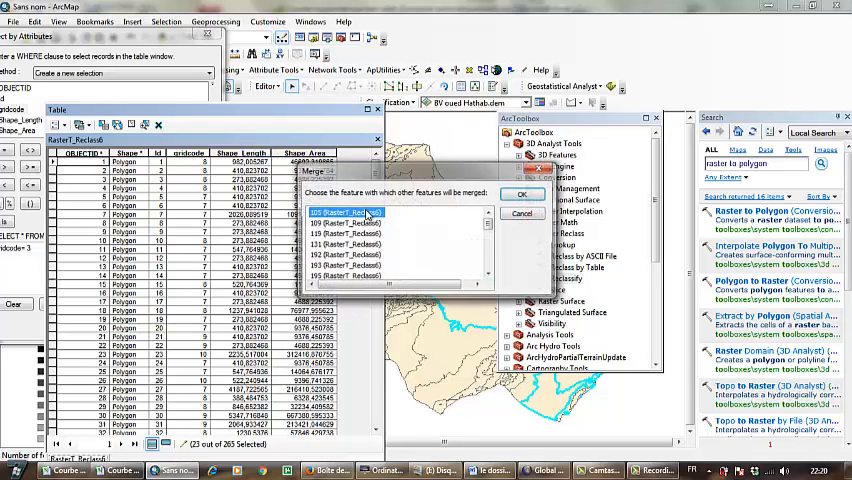
{"action": "left_click", "coordinate": [522, 195]}
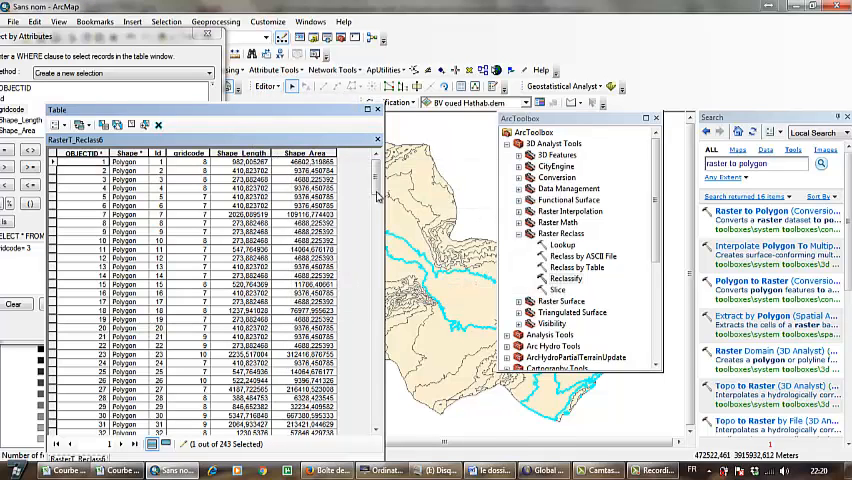
{"action": "left_click", "coordinate": [107, 50]}
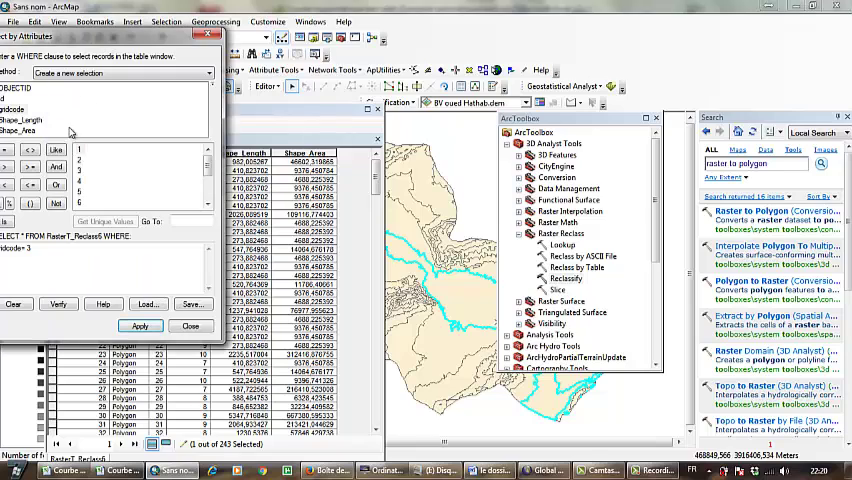
{"action": "left_click", "coordinate": [41, 252]}
{"action": "type", "text": "4"}
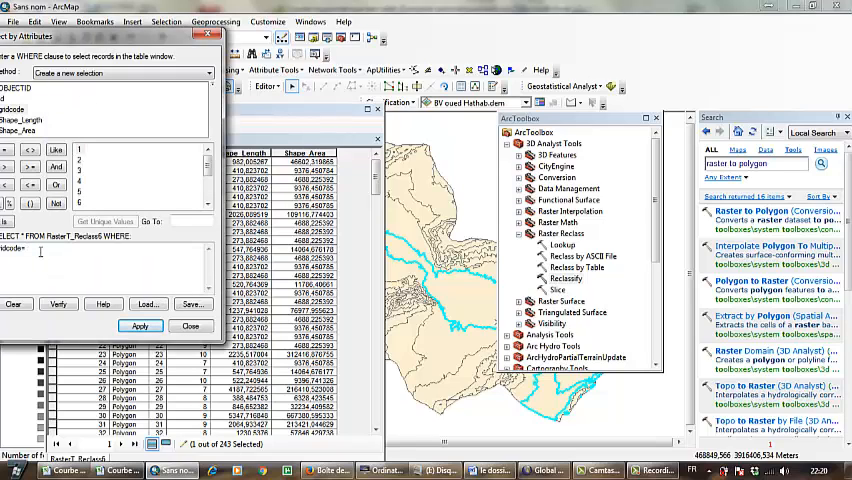
{"action": "left_click", "coordinate": [140, 326]}
{"action": "left_click", "coordinate": [270, 87]}
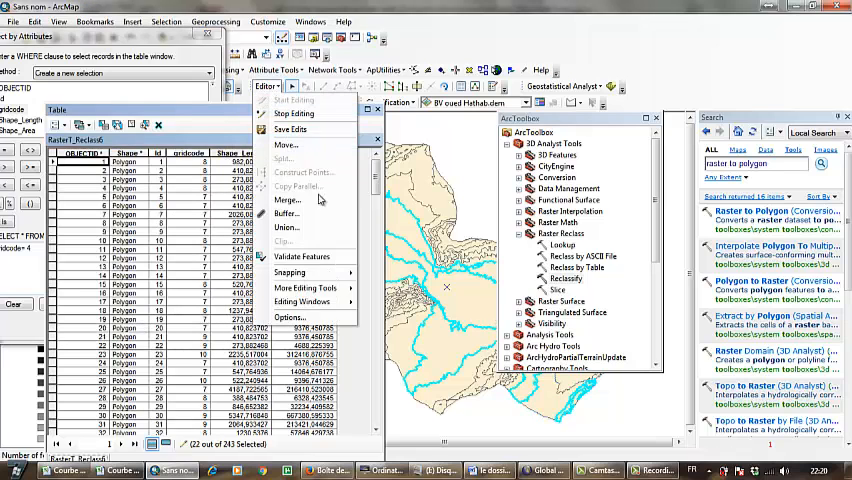
{"action": "left_click", "coordinate": [214, 135]}
{"action": "left_click", "coordinate": [522, 197]}
{"action": "type", "text": "11"}
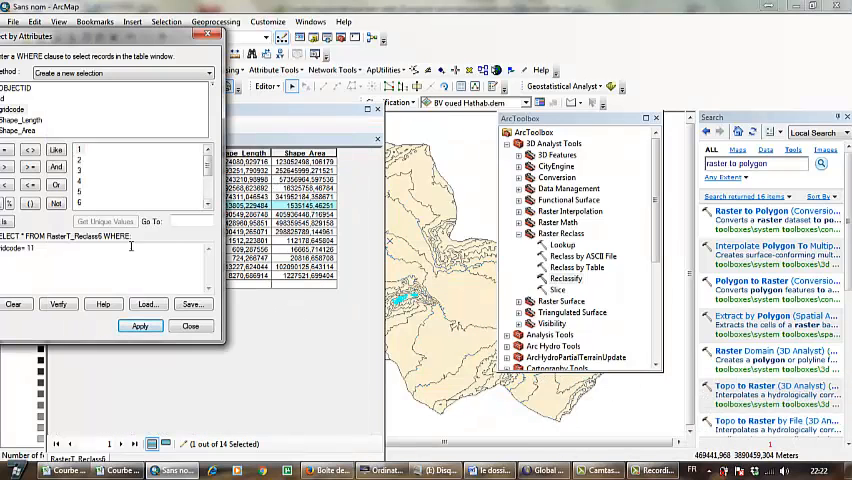
Step: Select the three gridcode 12 polygons and merge them, leaving 12 records in the table
{"action": "left_click", "coordinate": [121, 255]}
{"action": "type", "text": "2"}
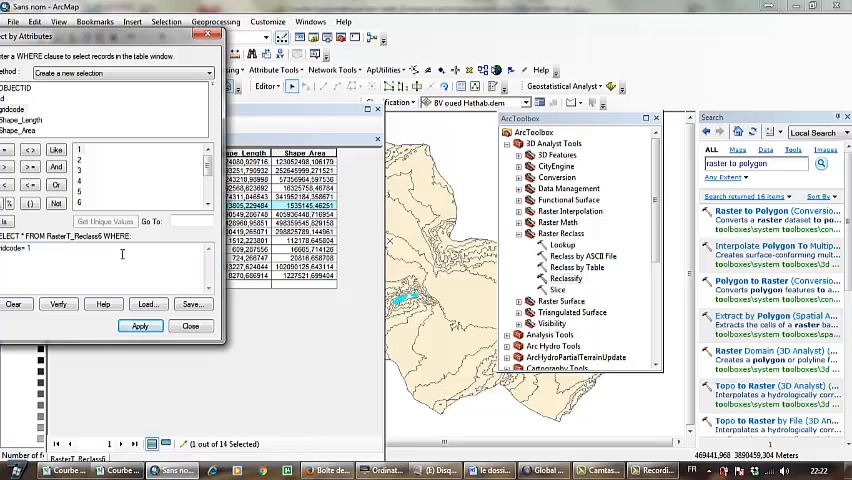
{"action": "left_click", "coordinate": [140, 326]}
{"action": "left_click", "coordinate": [270, 86]}
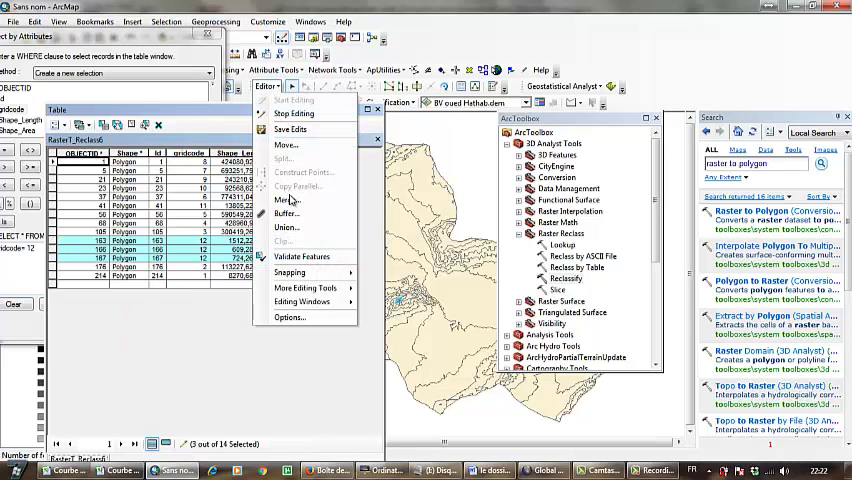
{"action": "left_click", "coordinate": [295, 200]}
{"action": "left_click", "coordinate": [530, 195]}
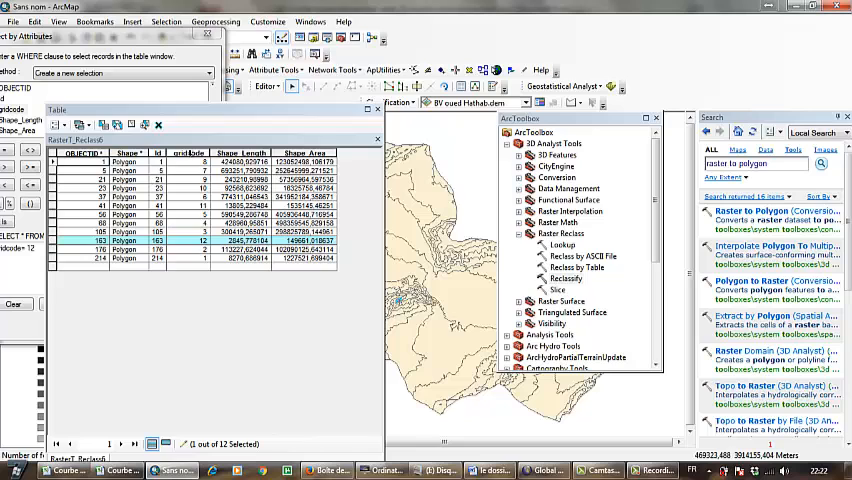
Step: Sort the 12-record table by gridcode ascending, 1 through 12
{"action": "left_click", "coordinate": [189, 153]}
{"action": "right_click", "coordinate": [193, 155]}
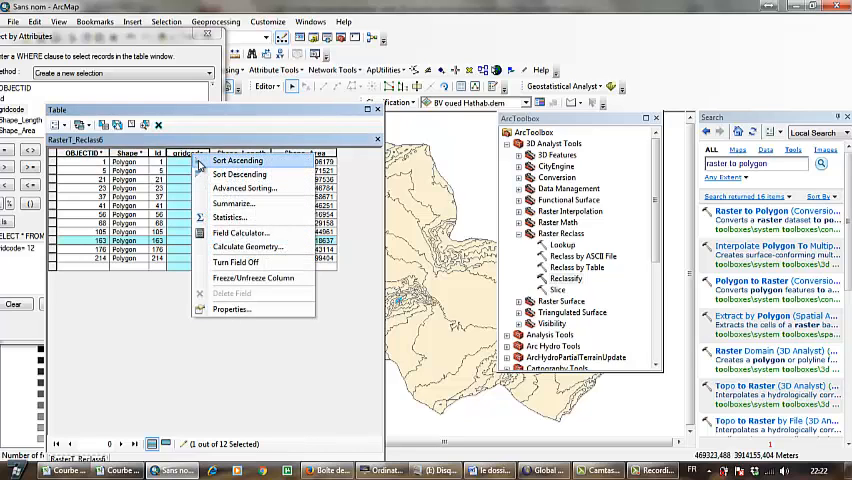
{"action": "left_click", "coordinate": [201, 161]}
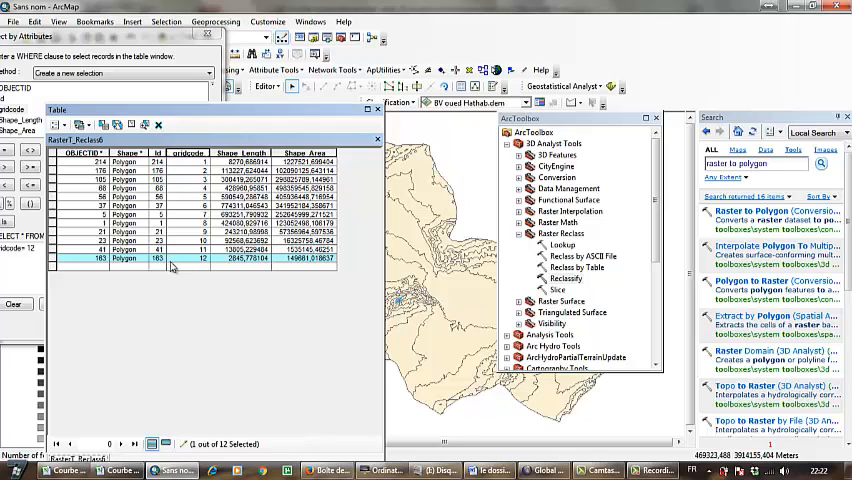
Step: Stop editing, saving the merge edits, and close the Select By Attributes window
{"action": "left_click", "coordinate": [266, 88]}
{"action": "left_click", "coordinate": [290, 114]}
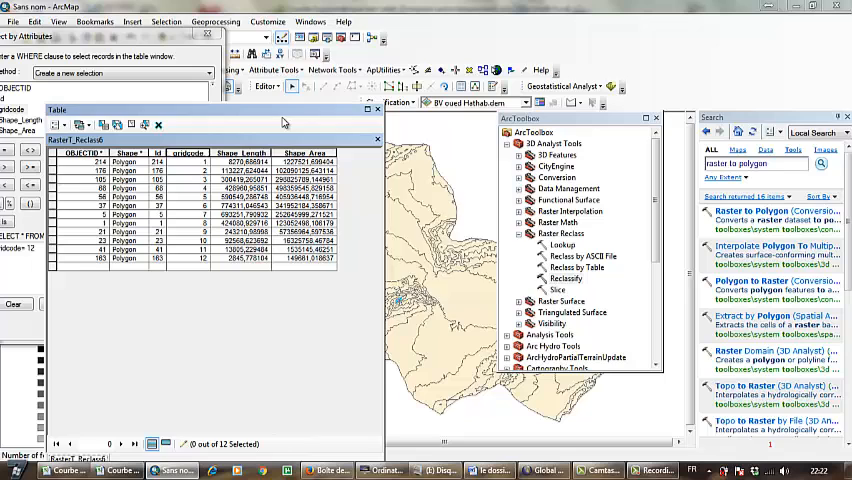
{"action": "left_click", "coordinate": [386, 276]}
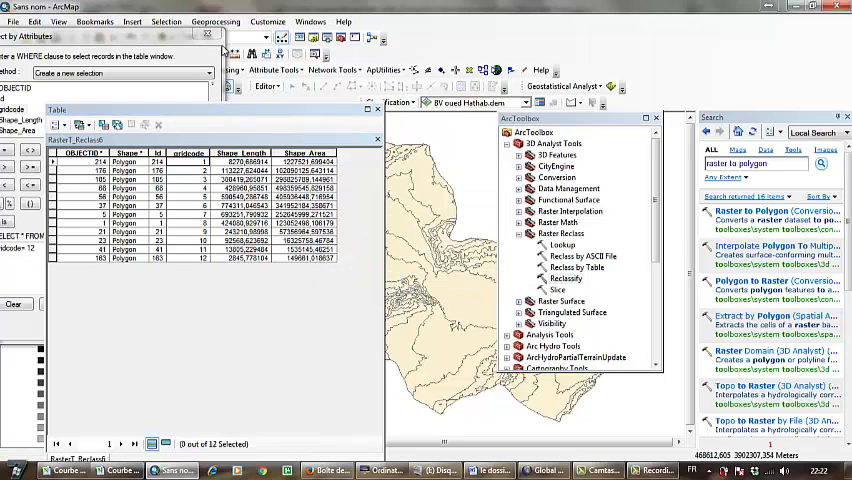
{"action": "left_click", "coordinate": [142, 30]}
{"action": "left_click", "coordinate": [207, 33]}
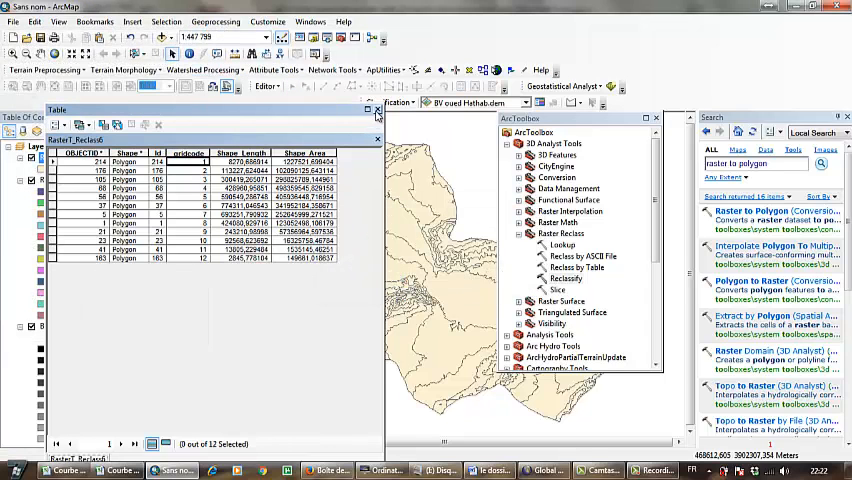
Step: Export the table, browsing to the C:\BV oued ben saleh folder as destination
{"action": "left_click_drag", "start_coordinate": [112, 108], "coordinate": [220, 113]}
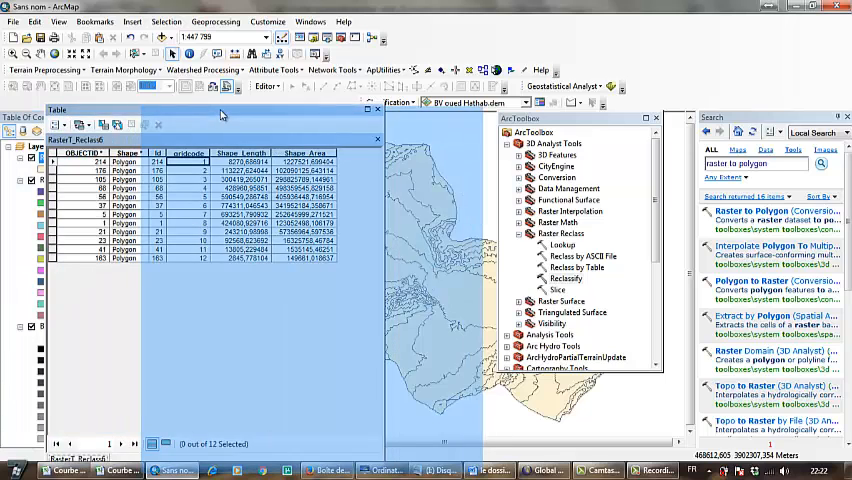
{"action": "left_click", "coordinate": [170, 129]}
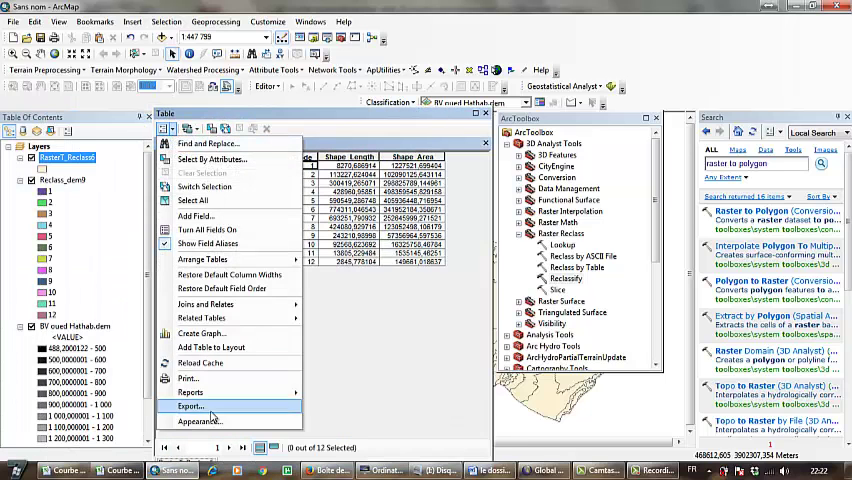
{"action": "left_click", "coordinate": [205, 406]}
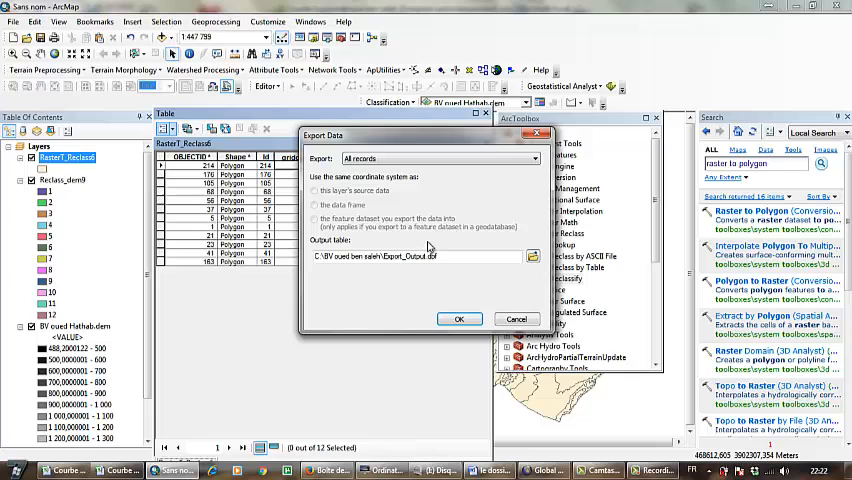
{"action": "left_click", "coordinate": [533, 258]}
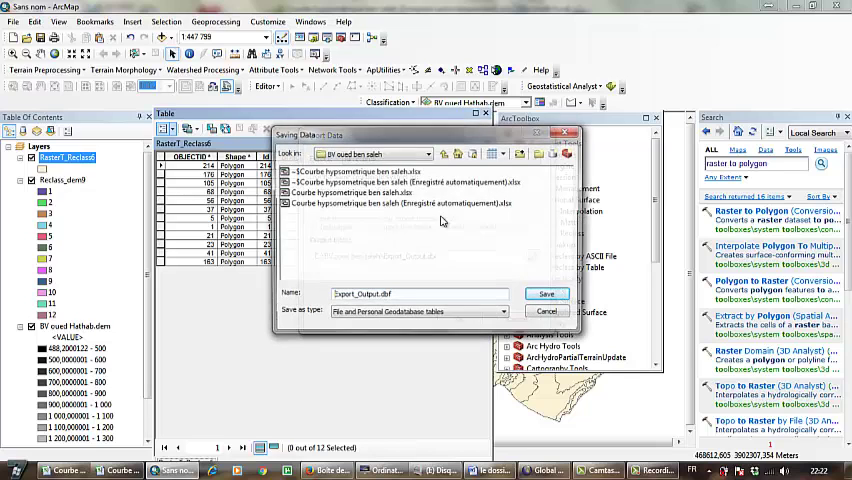
{"action": "left_click", "coordinate": [397, 155]}
{"action": "left_click", "coordinate": [375, 177]}
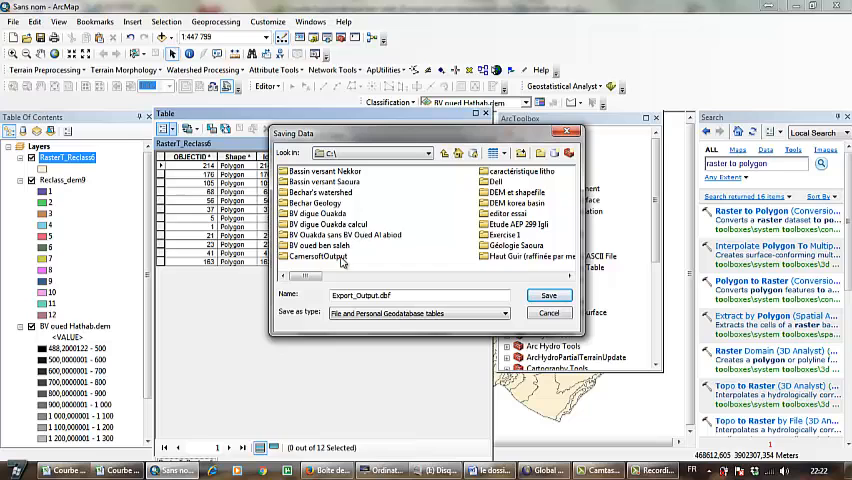
{"action": "left_click", "coordinate": [319, 246]}
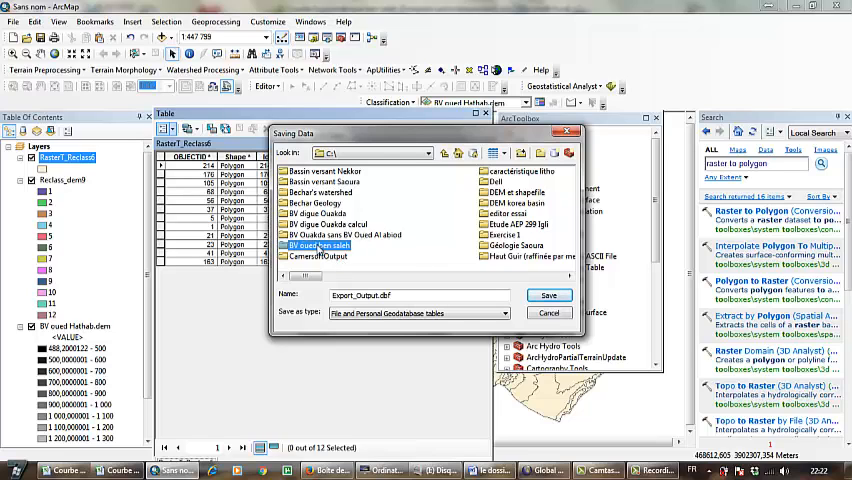
{"action": "double_click", "coordinate": [319, 246]}
Step: Save it as dBASE table Polygonesurfacesof_bensalehwatershed and run the export
{"action": "left_click", "coordinate": [433, 313]}
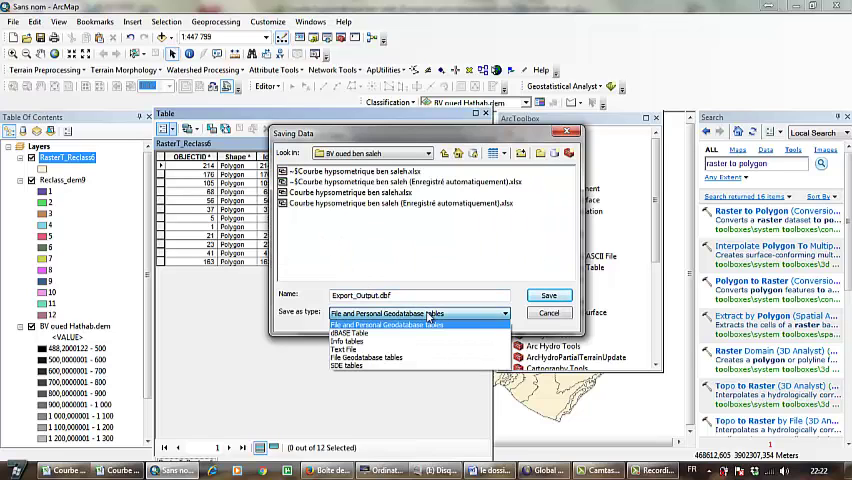
{"action": "left_click", "coordinate": [378, 336]}
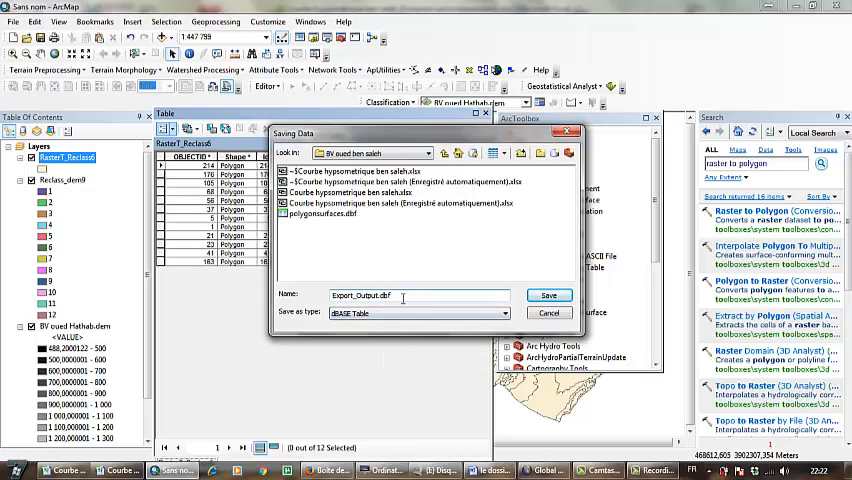
{"action": "type", "text": "P"}
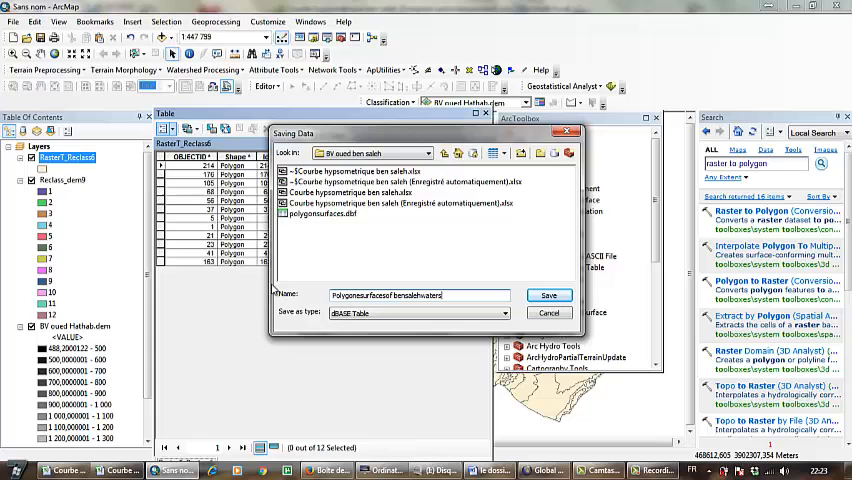
{"action": "left_click", "coordinate": [549, 297]}
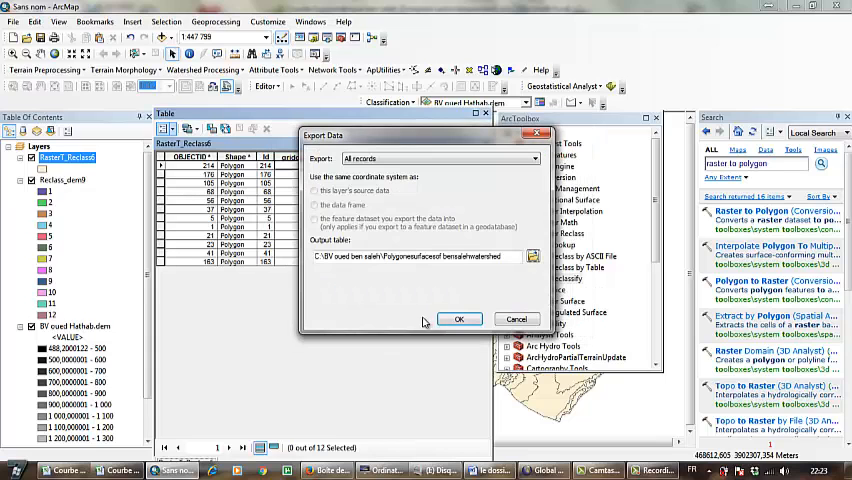
{"action": "left_click", "coordinate": [452, 320]}
Step: Decline adding the table to the map, then view the exported .dbf in C:\BV oued ben saleh in Explorer
{"action": "left_click", "coordinate": [510, 332]}
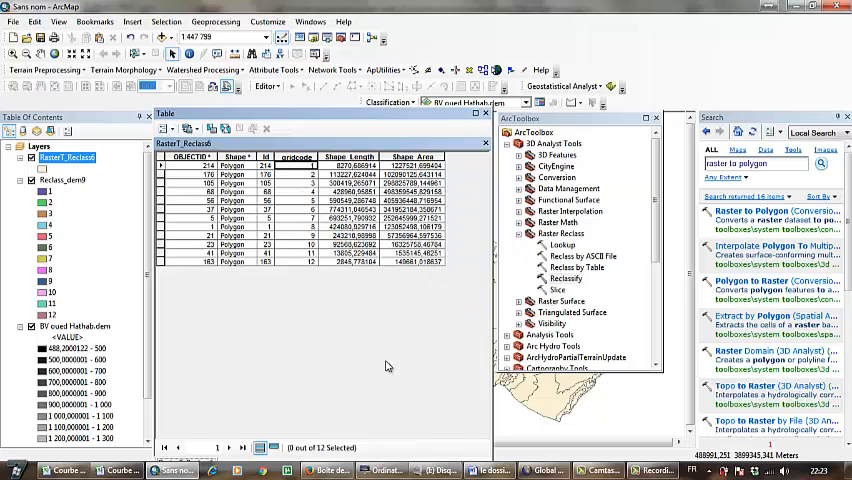
{"action": "left_click", "coordinate": [385, 470]}
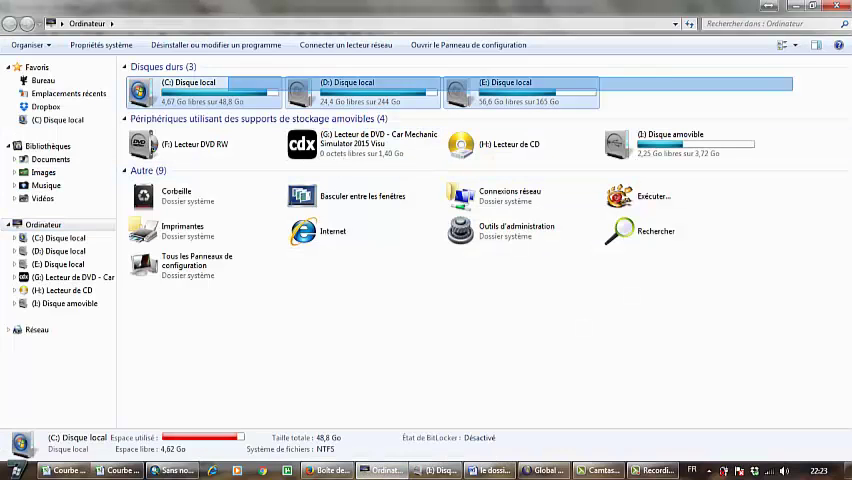
{"action": "left_click", "coordinate": [212, 104]}
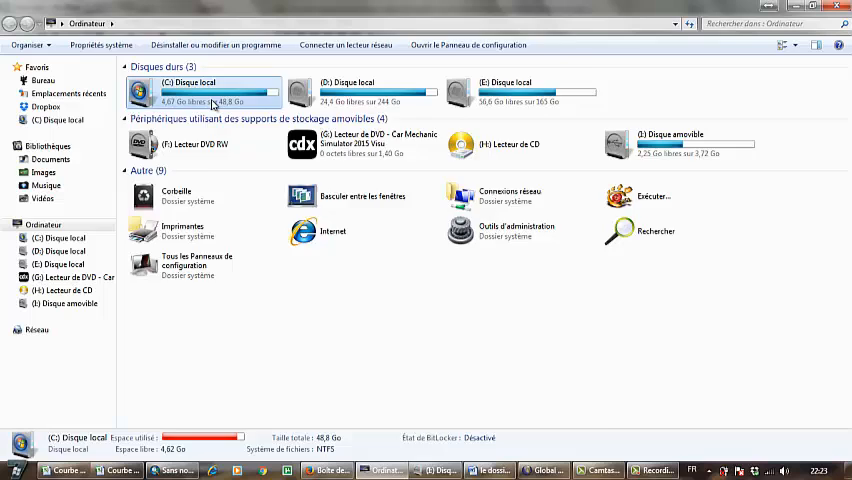
{"action": "double_click", "coordinate": [212, 104]}
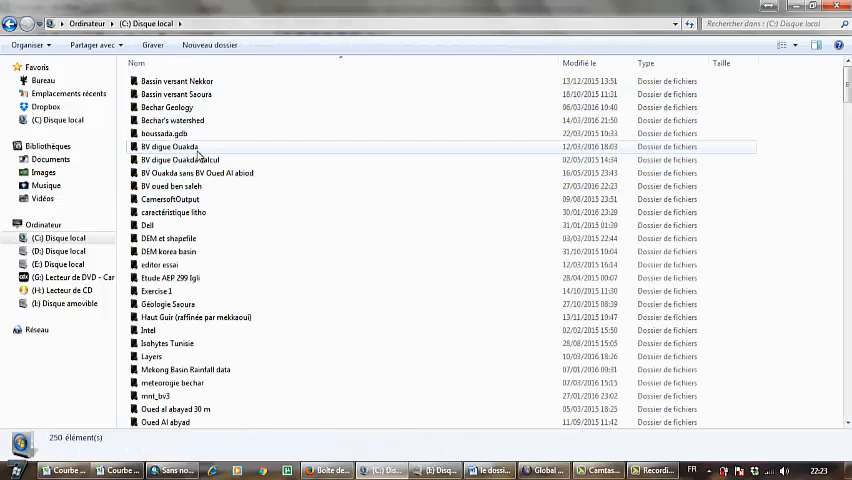
{"action": "left_click", "coordinate": [197, 150]}
{"action": "double_click", "coordinate": [196, 186]}
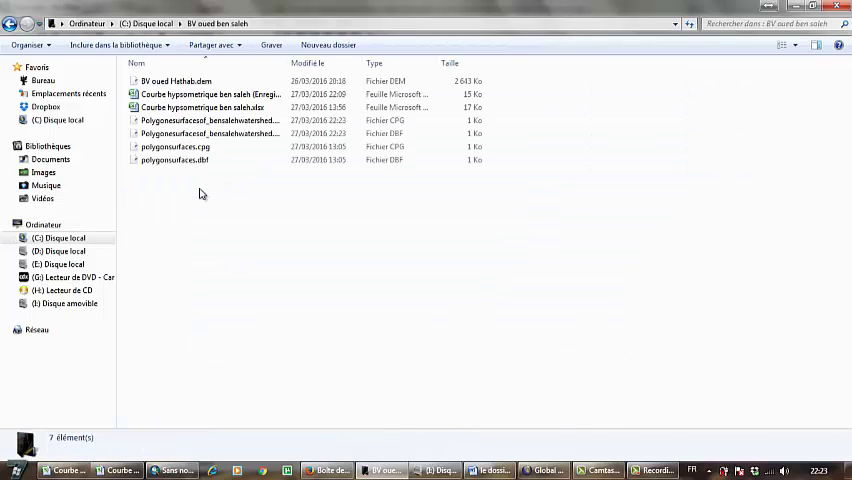
{"action": "mouse_move", "coordinate": [205, 63]}
{"action": "left_click_drag", "start_coordinate": [289, 57], "coordinate": [400, 62]}
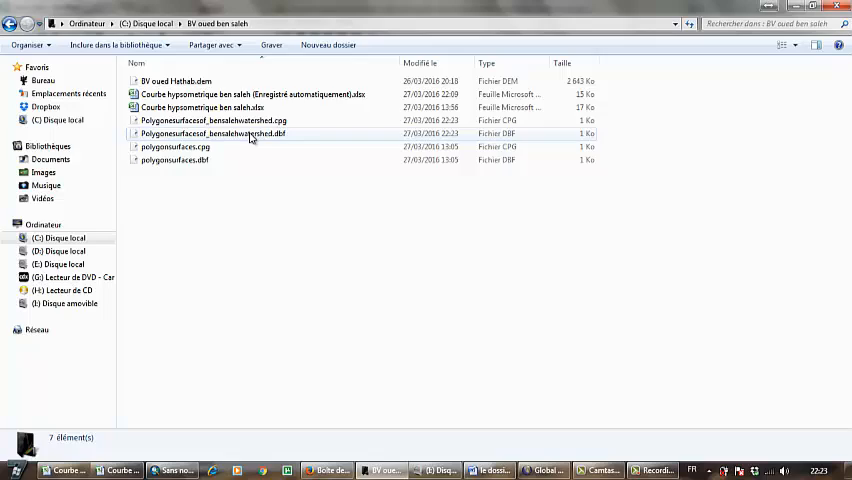
Step: Create a blank new workbook (Classeur2) from the Office menu and return to the BV oued ben saleh folder
{"action": "left_click", "coordinate": [122, 470]}
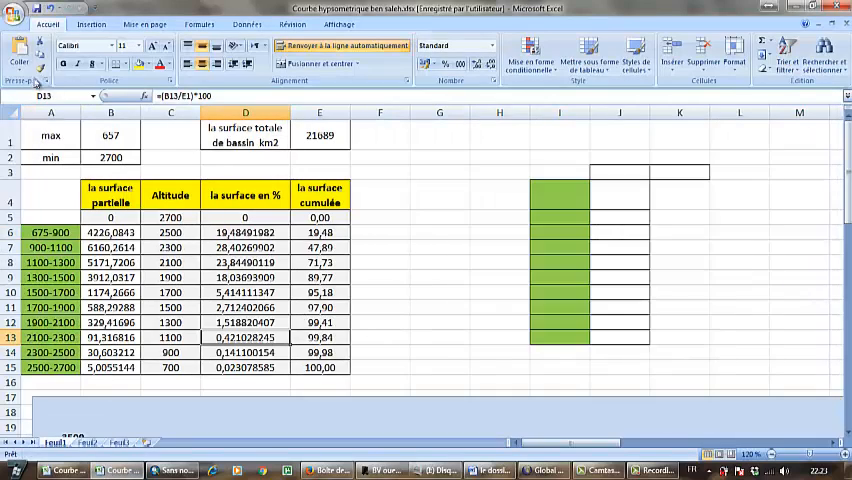
{"action": "left_click", "coordinate": [14, 14]}
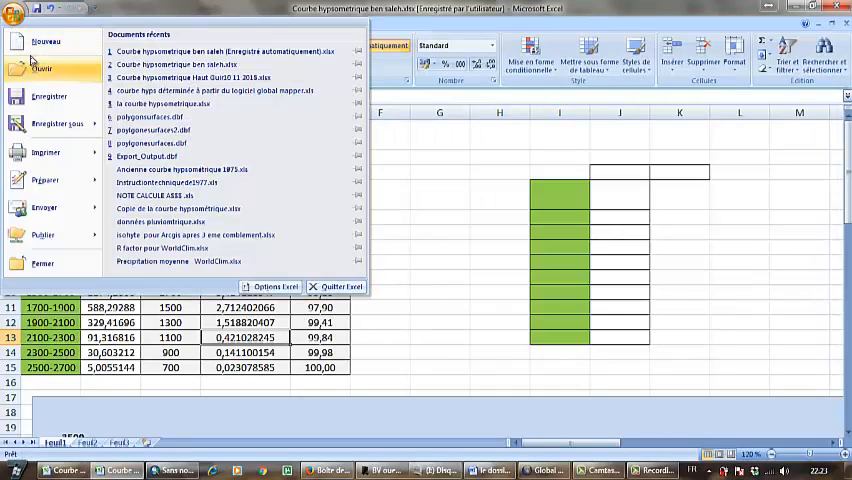
{"action": "left_click", "coordinate": [33, 42]}
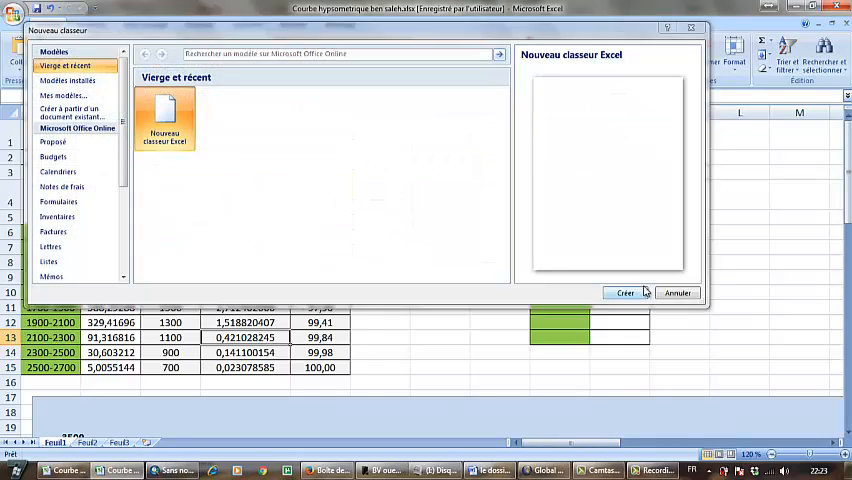
{"action": "left_click", "coordinate": [638, 295]}
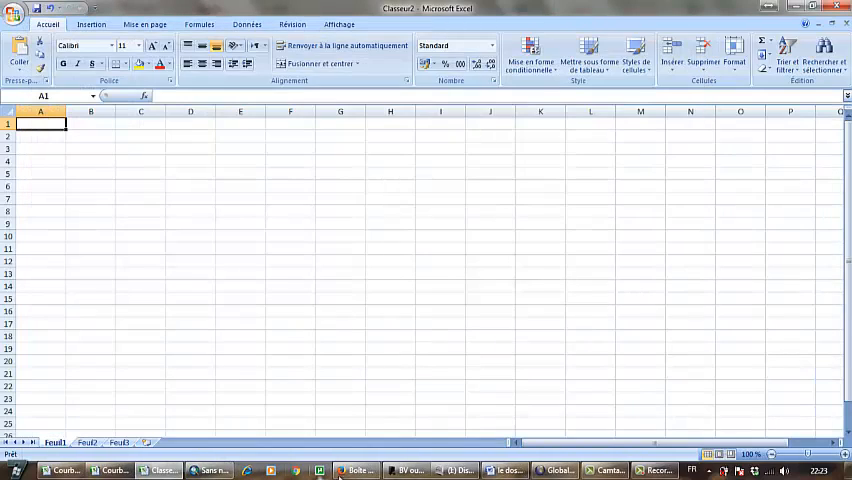
{"action": "left_click", "coordinate": [402, 470]}
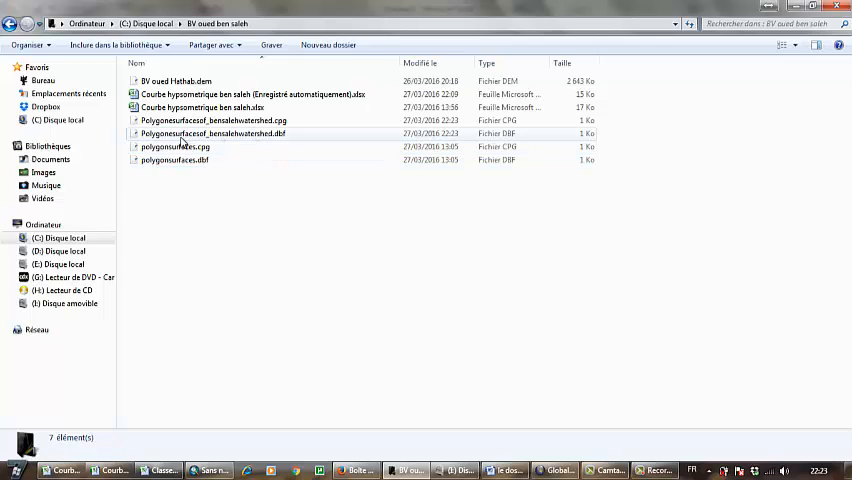
Step: Drag Polygonesurfacesof_bensalehwatershed.dbf onto the Excel taskbar icon so its table opens as a sheet
{"action": "left_click", "coordinate": [253, 141]}
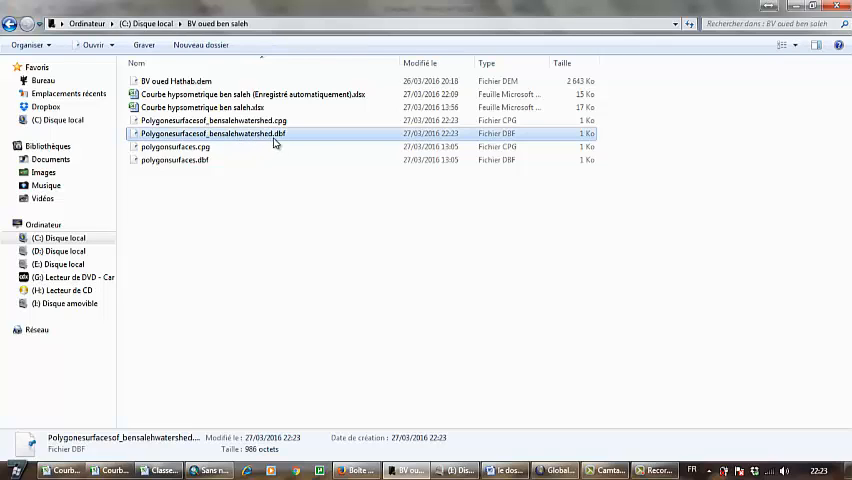
{"action": "mouse_move", "coordinate": [268, 155]}
{"action": "left_mouse_down"}
{"action": "mouse_move", "coordinate": [170, 462]}
{"action": "mouse_move", "coordinate": [82, 178]}
{"action": "mouse_move", "coordinate": [30, 124]}
{"action": "left_mouse_up"}
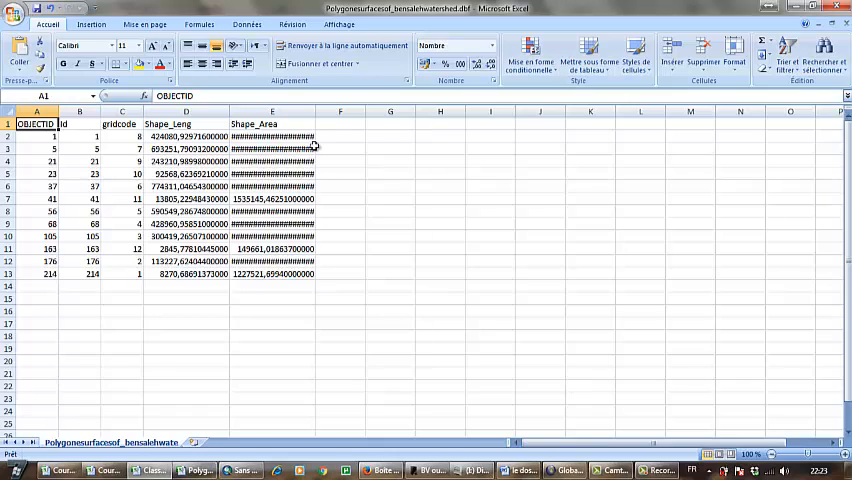
Step: Widen the gridcode and Shape_Area columns and inspect a few gridcode and Shape_Leng values
{"action": "left_click_drag", "start_coordinate": [318, 111], "coordinate": [349, 111]}
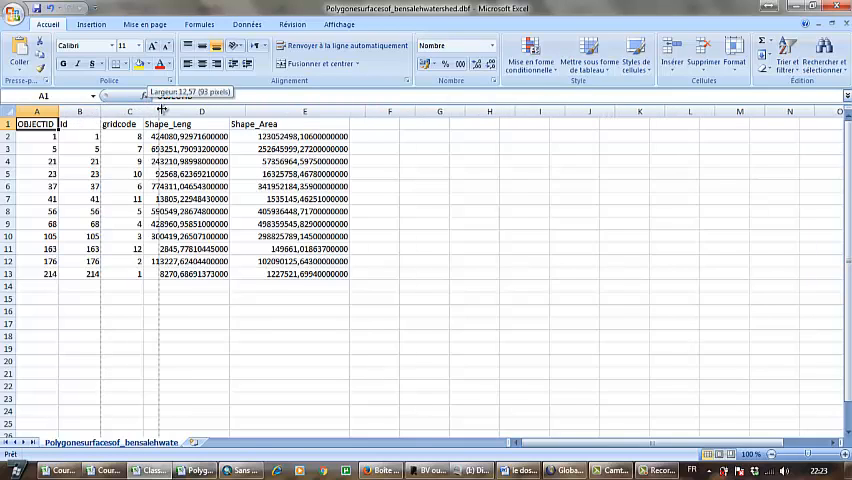
{"action": "mouse_move", "coordinate": [147, 107]}
{"action": "left_mouse_down"}
{"action": "mouse_move", "coordinate": [158, 110]}
{"action": "mouse_move", "coordinate": [153, 273]}
{"action": "left_mouse_up"}
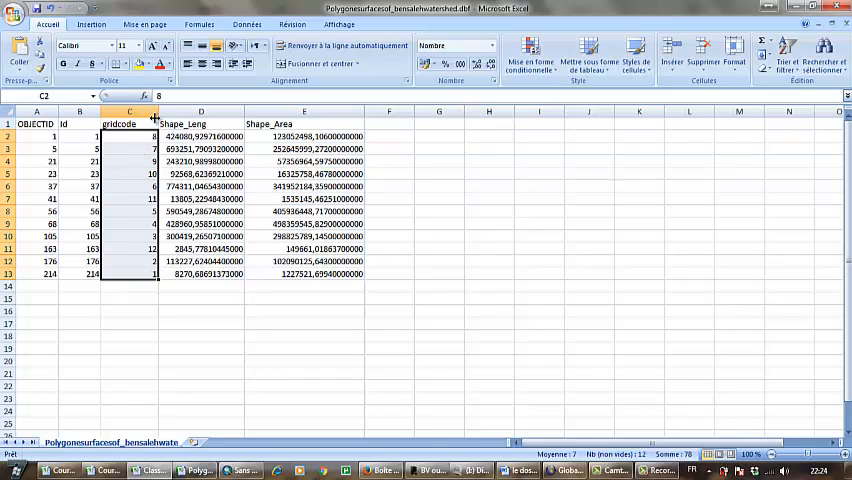
{"action": "left_click", "coordinate": [125, 174]}
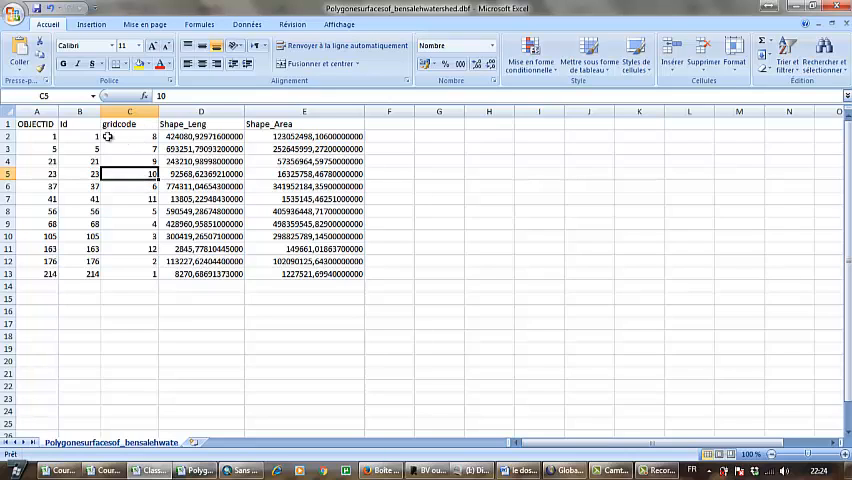
{"action": "left_click", "coordinate": [132, 124]}
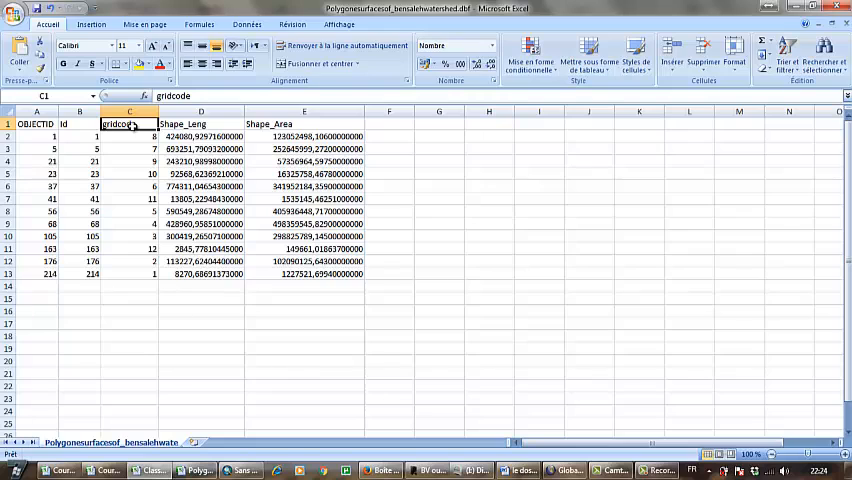
{"action": "left_click", "coordinate": [150, 170]}
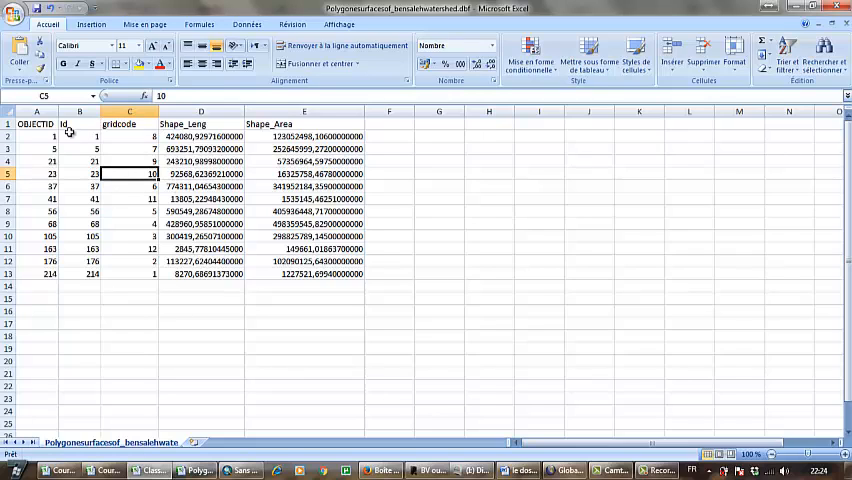
{"action": "left_click", "coordinate": [200, 211]}
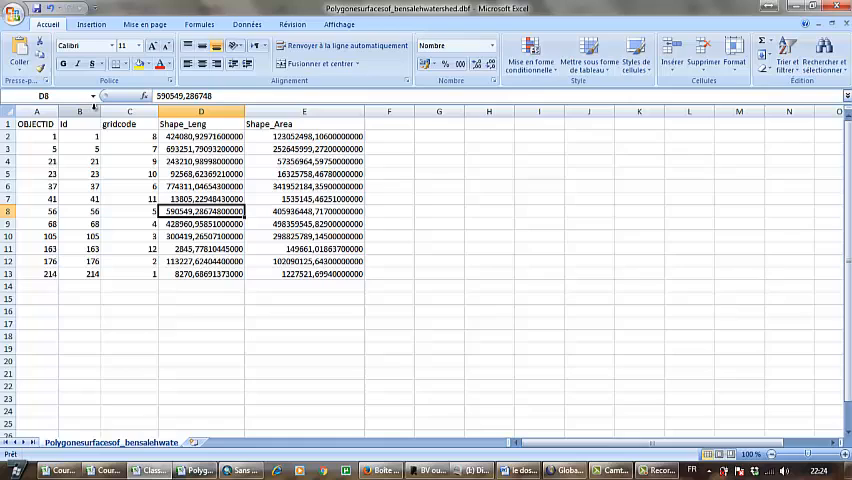
Step: Clear the OBJECTID, Id and Shape_Leng columns with Delete
{"action": "left_click_drag", "start_coordinate": [95, 111], "coordinate": [37, 111]}
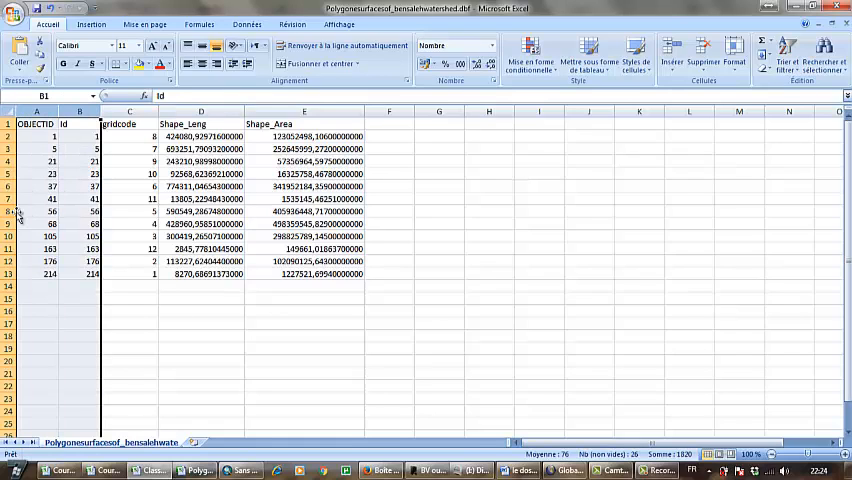
{"action": "key", "text": "Delete"}
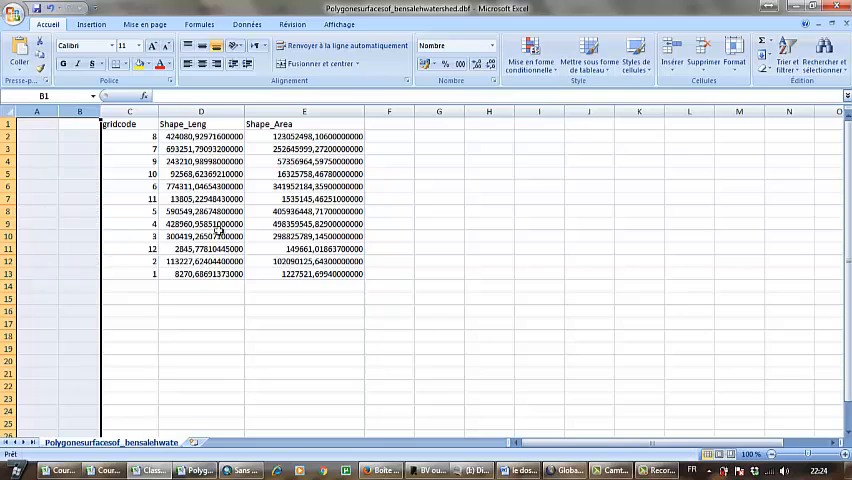
{"action": "left_click", "coordinate": [215, 224]}
{"action": "left_click", "coordinate": [237, 108]}
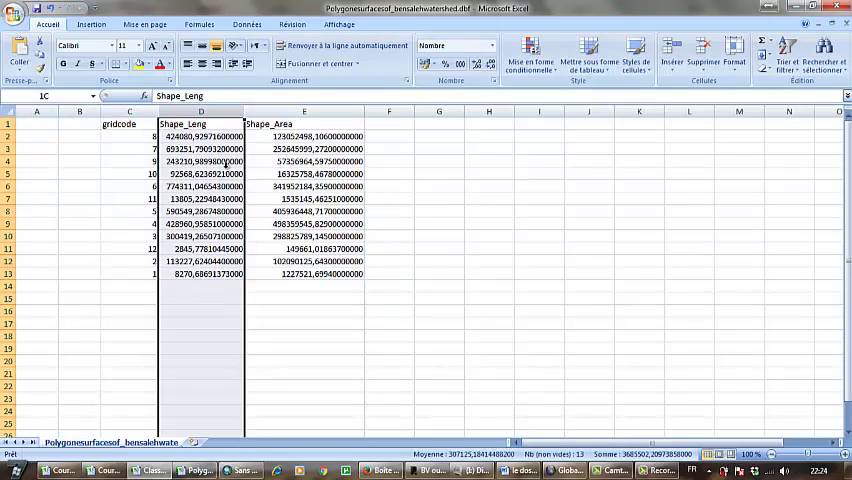
{"action": "key", "text": "Delete"}
{"action": "left_click", "coordinate": [137, 172]}
Step: Delete the emptied columns via Supprimer so only gridcode and Shape_Area remain in A and B, then select A1
{"action": "left_click_drag", "start_coordinate": [141, 124], "coordinate": [152, 260]}
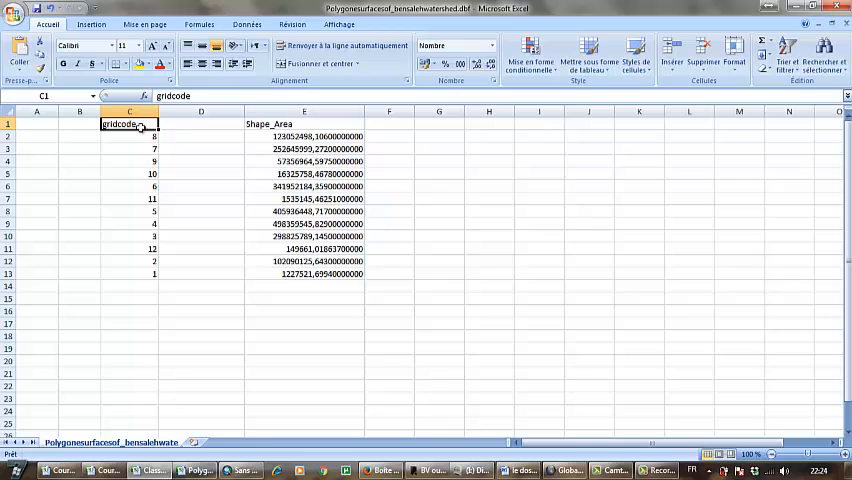
{"action": "left_click", "coordinate": [205, 111]}
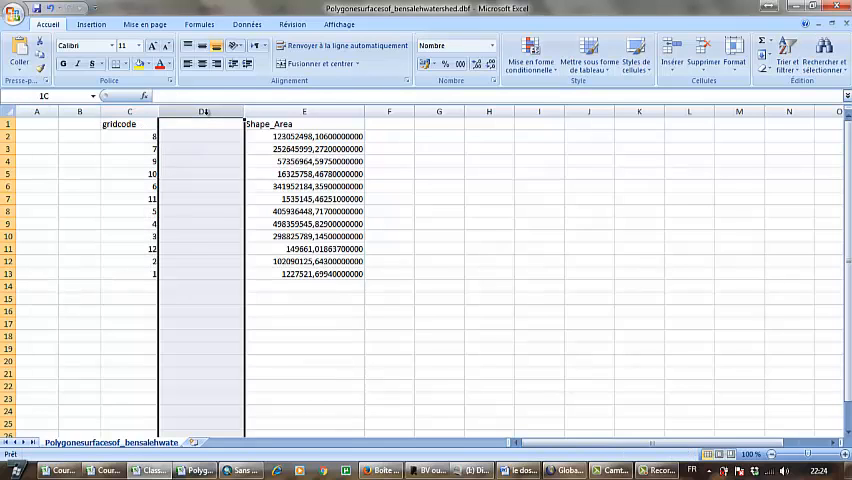
{"action": "right_click", "coordinate": [207, 113]}
{"action": "left_click", "coordinate": [244, 193]}
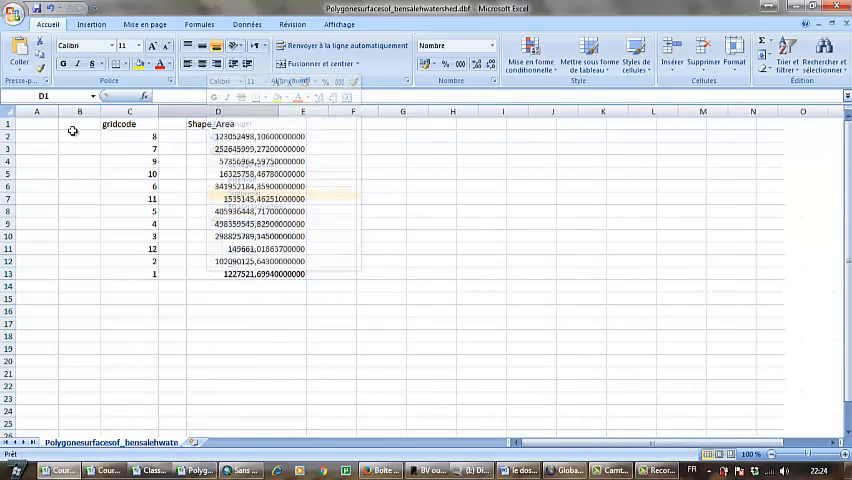
{"action": "left_click_drag", "start_coordinate": [36, 111], "coordinate": [78, 113]}
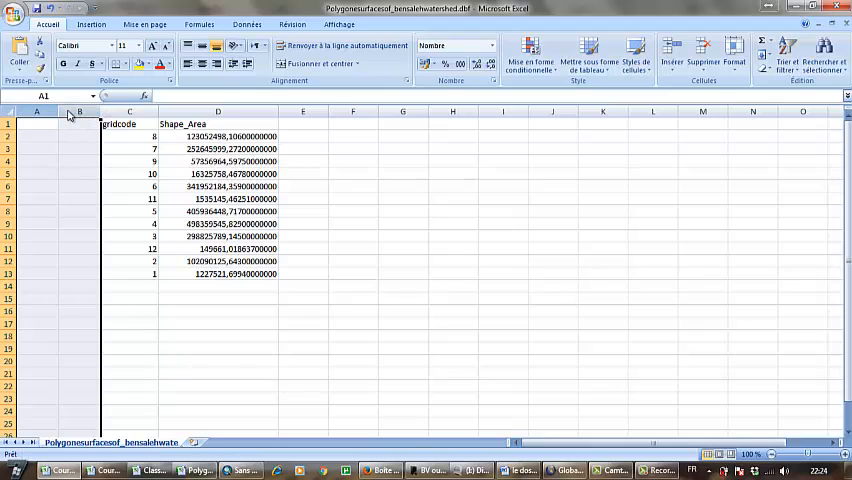
{"action": "right_click", "coordinate": [72, 116]}
{"action": "left_click", "coordinate": [125, 188]}
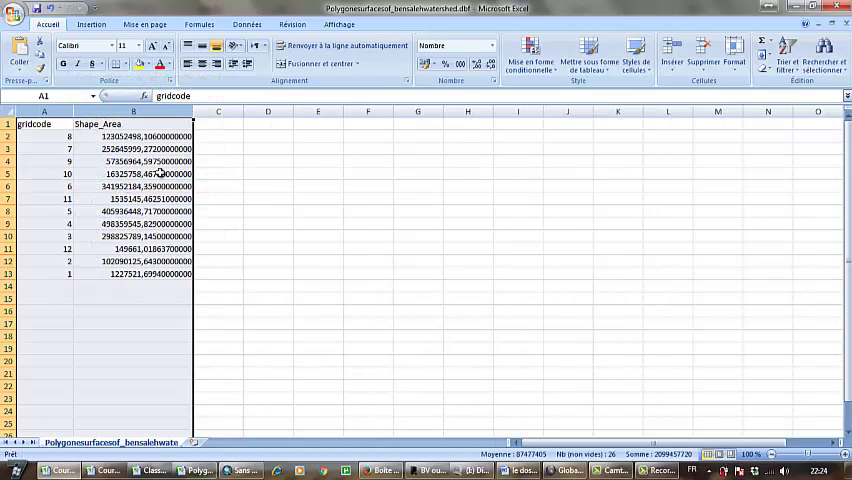
{"action": "left_click", "coordinate": [239, 196]}
{"action": "left_click", "coordinate": [62, 123]}
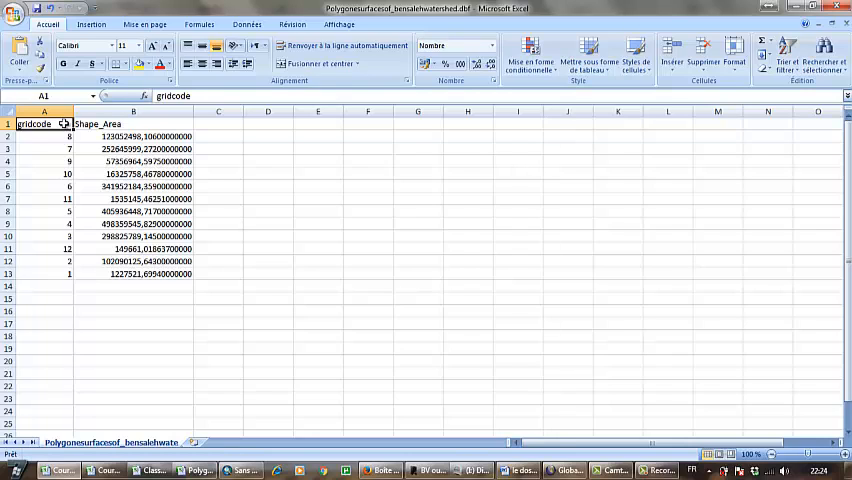
{"action": "type", "text": "0"}
Step: Confirm 0 in A1 and attempt a custom sort of column A, cancelling after the missing sort column error
{"action": "left_click", "coordinate": [346, 222]}
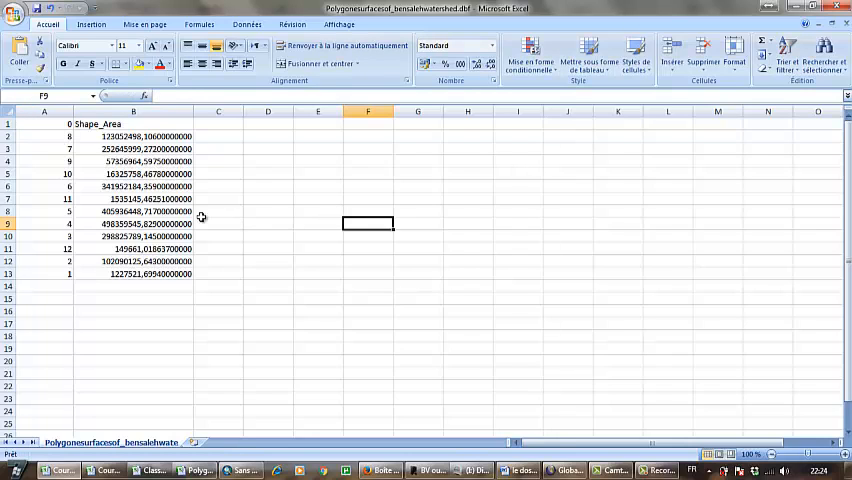
{"action": "left_click", "coordinate": [44, 111]}
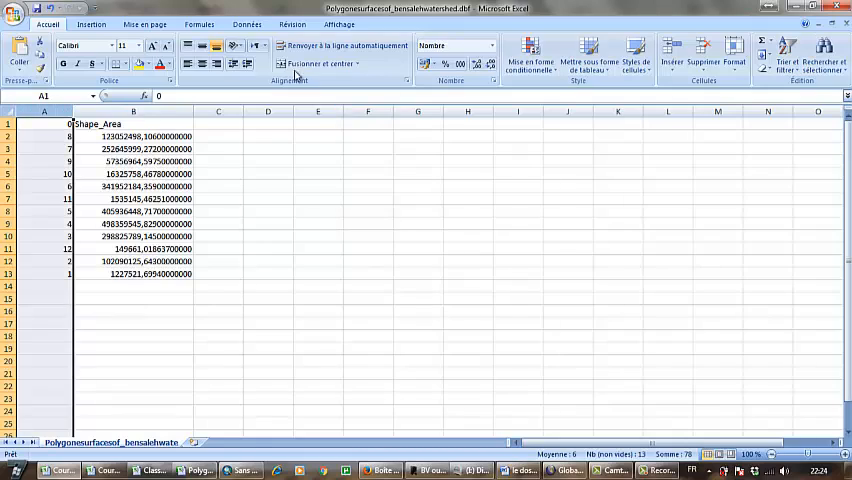
{"action": "left_click", "coordinate": [257, 26]}
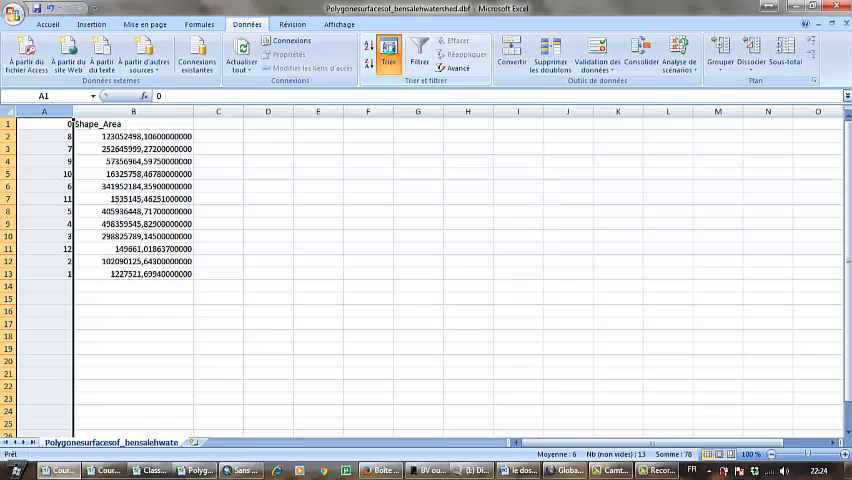
{"action": "left_click", "coordinate": [388, 52]}
{"action": "left_click", "coordinate": [443, 133]}
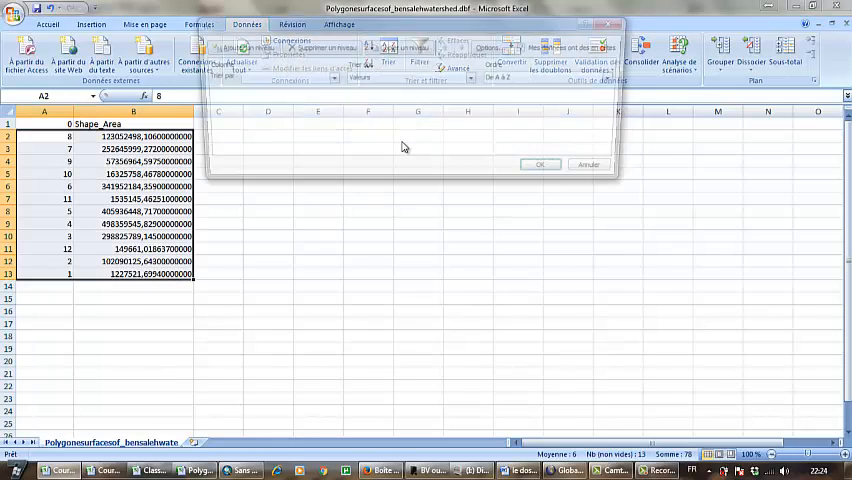
{"action": "left_click", "coordinate": [550, 171]}
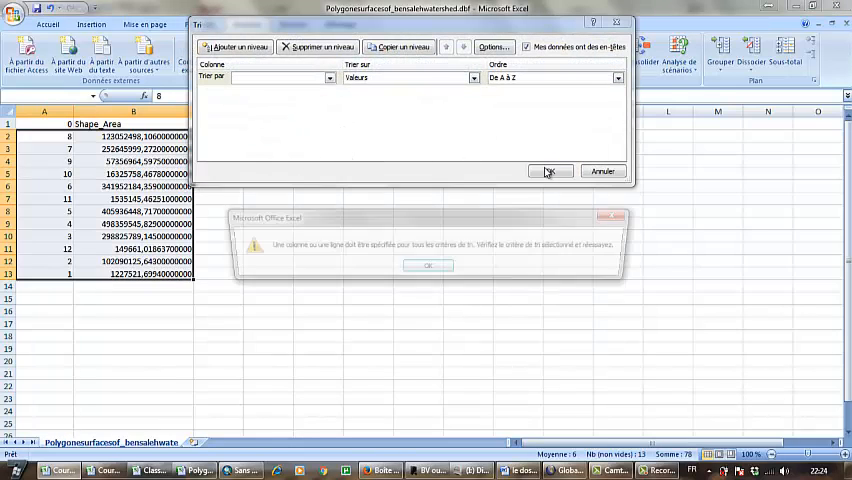
{"action": "left_click", "coordinate": [413, 271]}
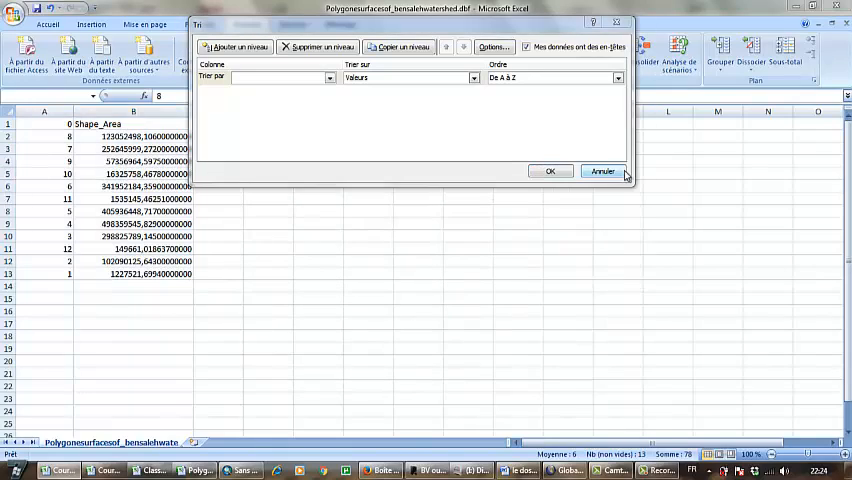
{"action": "left_click", "coordinate": [603, 172]}
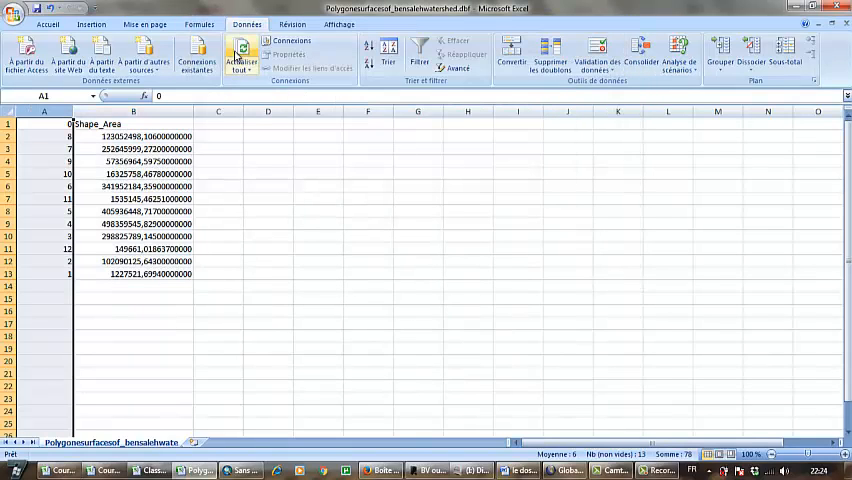
Step: Sort gridcode ascending 1 to 12 with Shape_Area extended, then select A1 to rename it gridcode
{"action": "left_click", "coordinate": [369, 48]}
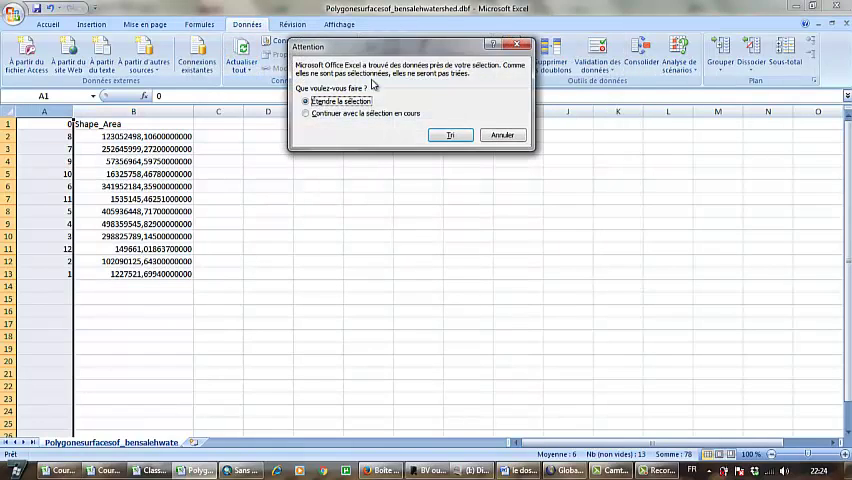
{"action": "left_click", "coordinate": [448, 134]}
{"action": "left_click", "coordinate": [225, 199]}
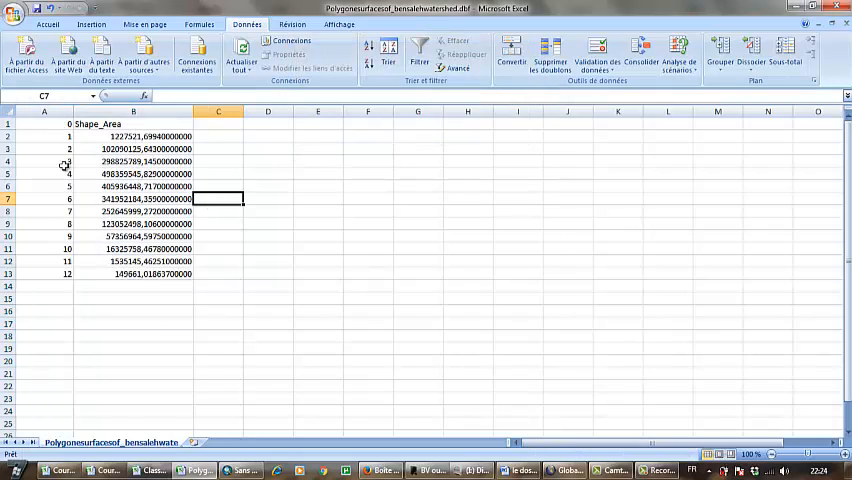
{"action": "left_click", "coordinate": [65, 124]}
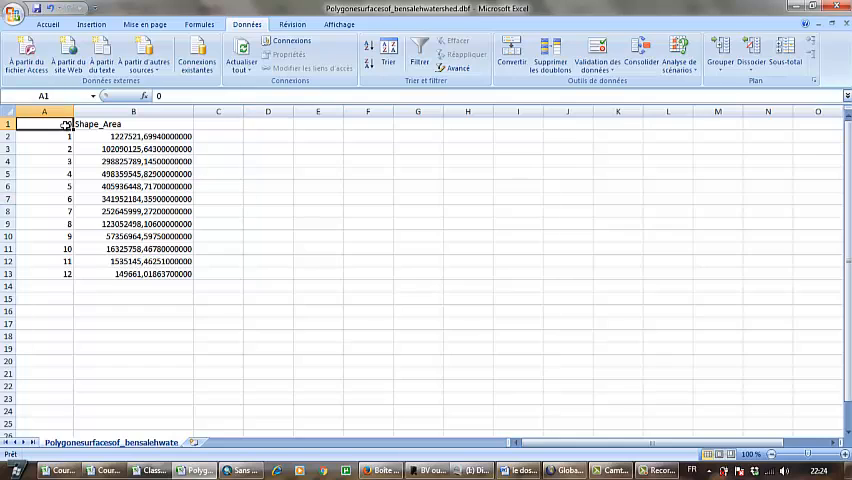
{"action": "type", "text": "gri"}
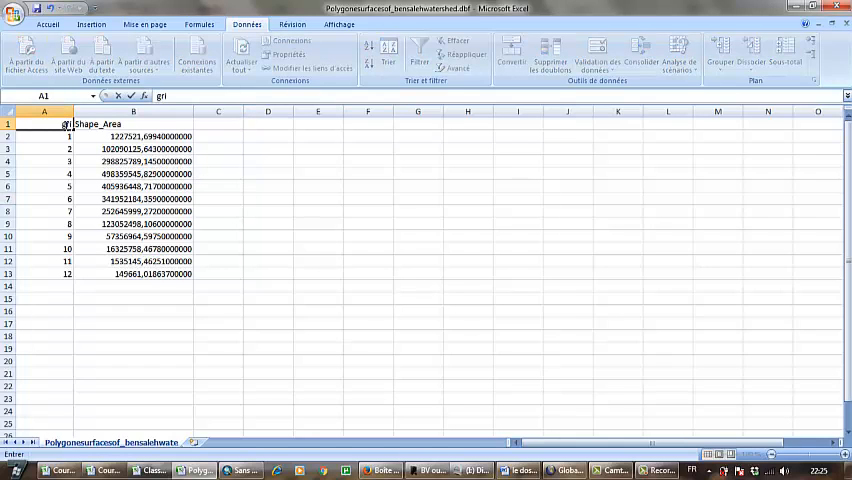
{"action": "type", "text": "dcod"}
{"action": "type", "text": "e"}
Step: Commit the gridcode header and highlight the twelve Shape_Area values B2:B13
{"action": "left_click", "coordinate": [311, 221]}
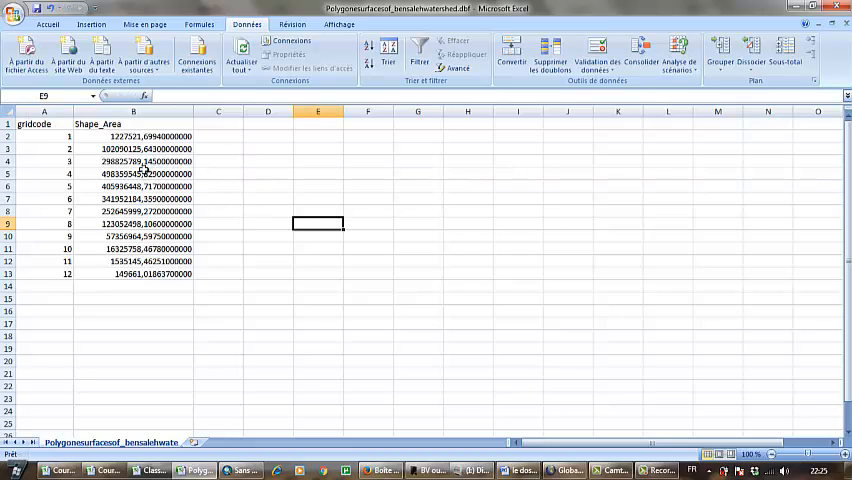
{"action": "left_click_drag", "start_coordinate": [151, 136], "coordinate": [112, 271]}
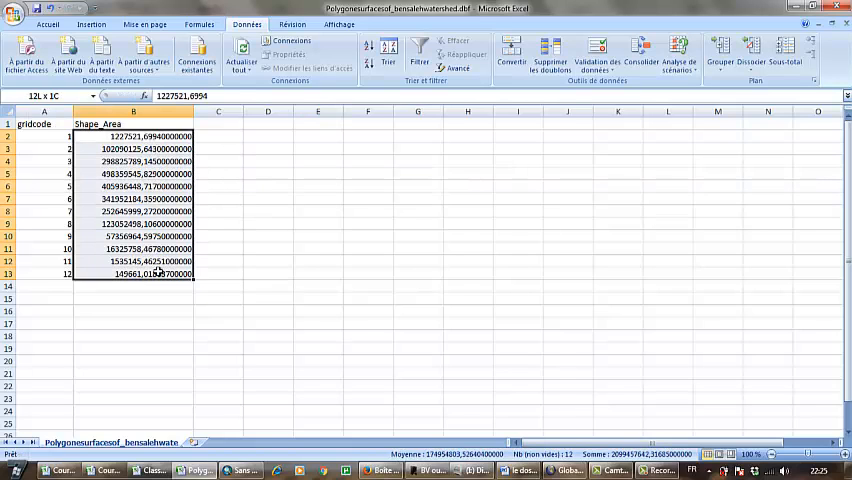
{"action": "left_click", "coordinate": [242, 239]}
{"action": "left_click_drag", "start_coordinate": [150, 136], "coordinate": [163, 274]}
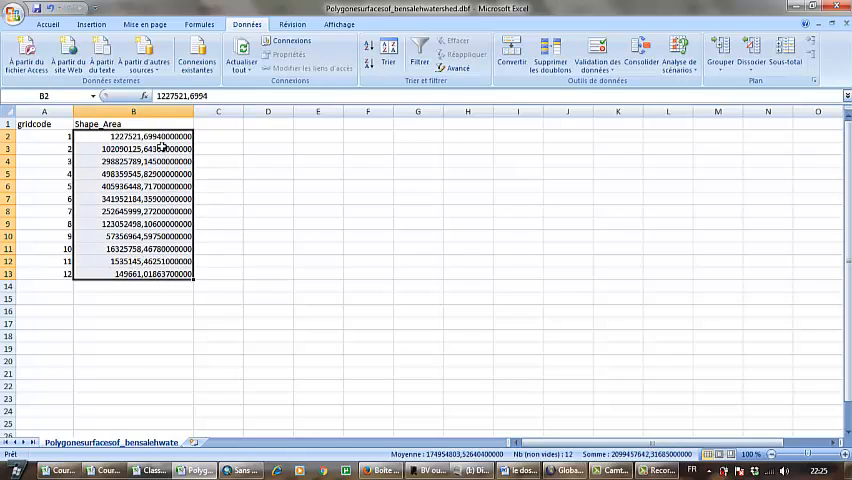
{"action": "left_click", "coordinate": [257, 251]}
Step: Enter =B2/1000000 in C2, fill it down to C13 and widen column C for the km² areas
{"action": "left_click", "coordinate": [211, 139]}
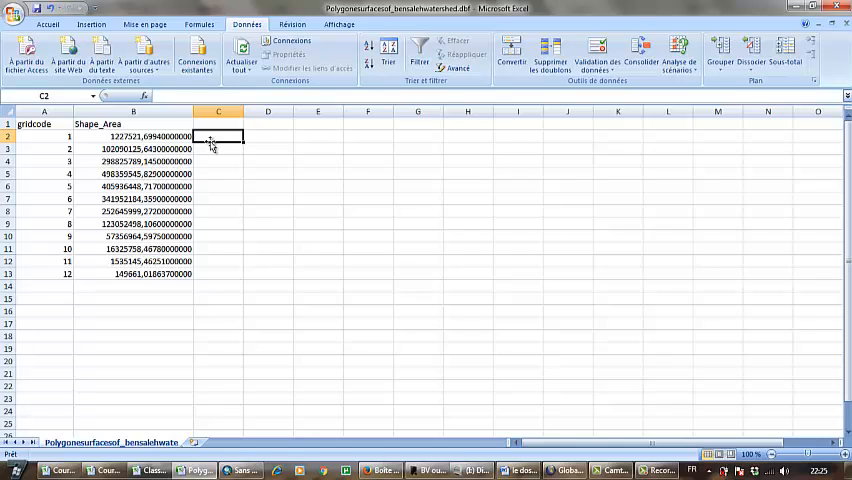
{"action": "type", "text": "="}
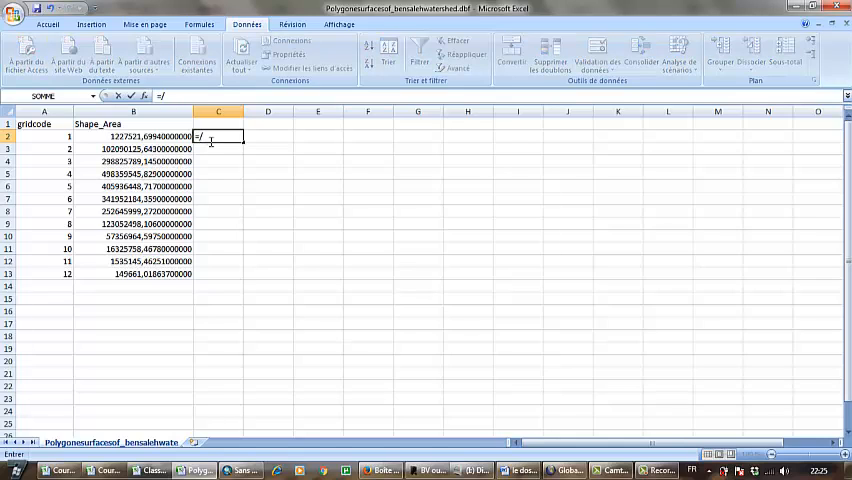
{"action": "left_click", "coordinate": [151, 135]}
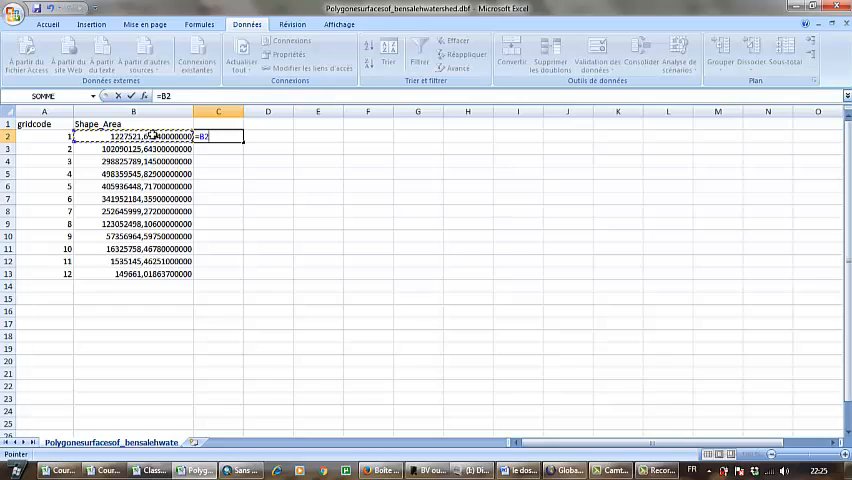
{"action": "type", "text": "/1000000"}
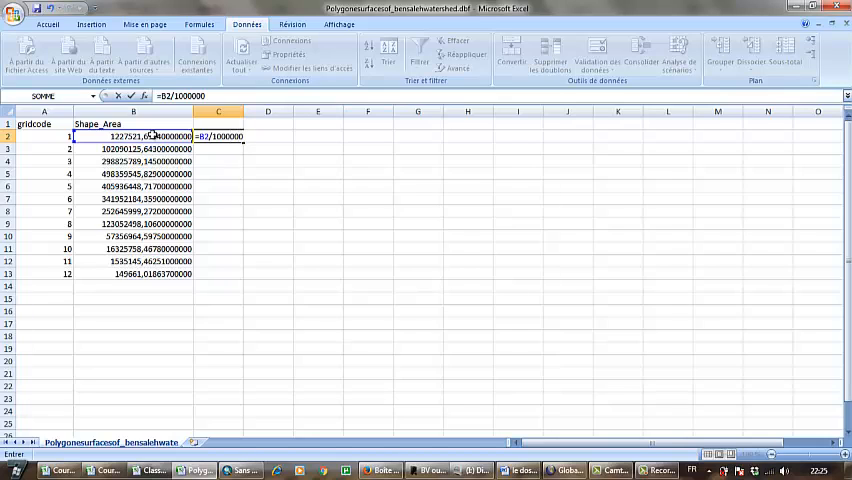
{"action": "key", "text": "Return"}
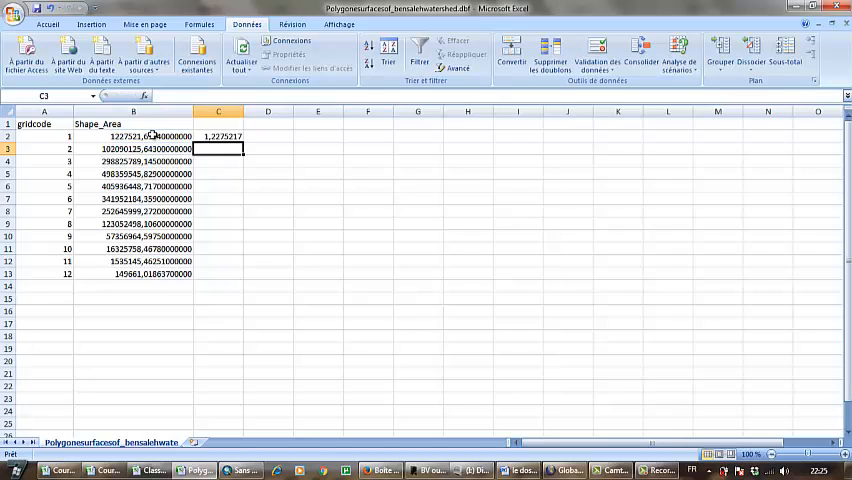
{"action": "left_click", "coordinate": [238, 138]}
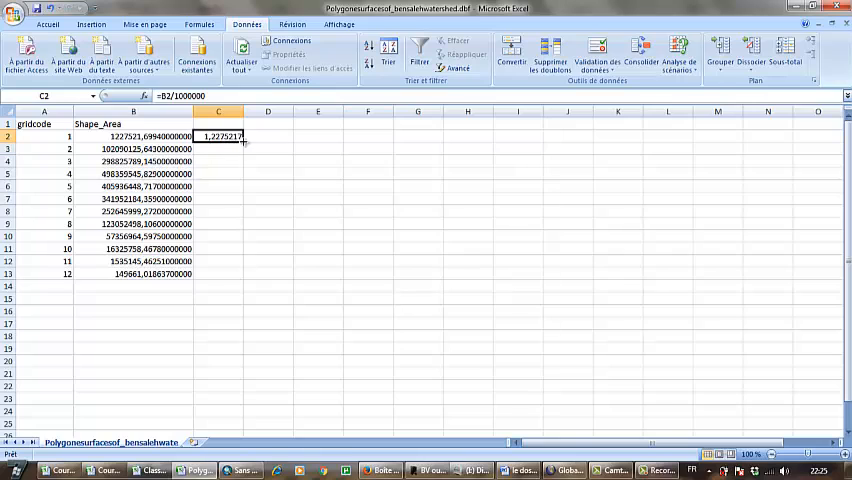
{"action": "left_click_drag", "start_coordinate": [243, 141], "coordinate": [247, 286]}
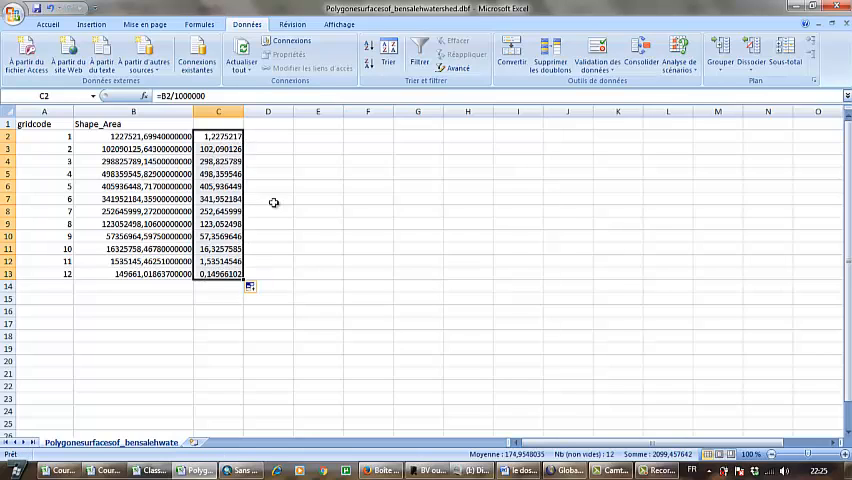
{"action": "left_click_drag", "start_coordinate": [244, 112], "coordinate": [268, 112]}
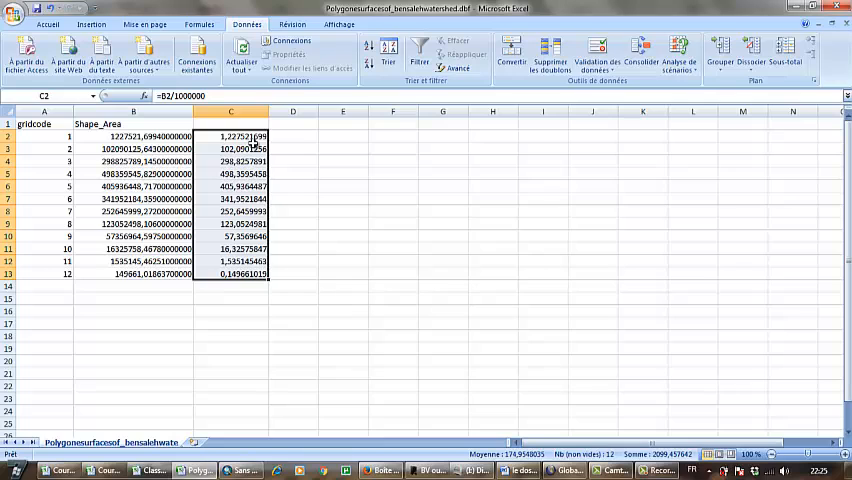
Step: Select C2:C13 and AutoSum the km² areas below the column
{"action": "left_click_drag", "start_coordinate": [236, 136], "coordinate": [240, 268]}
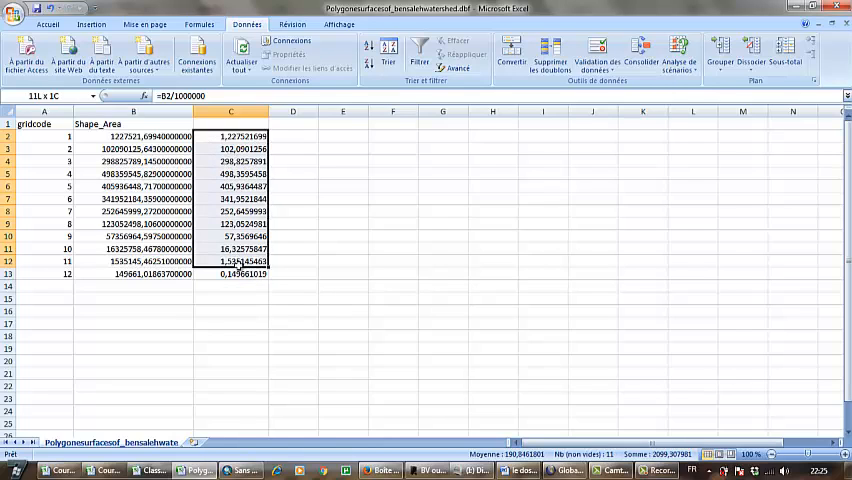
{"action": "left_click", "coordinate": [568, 470]}
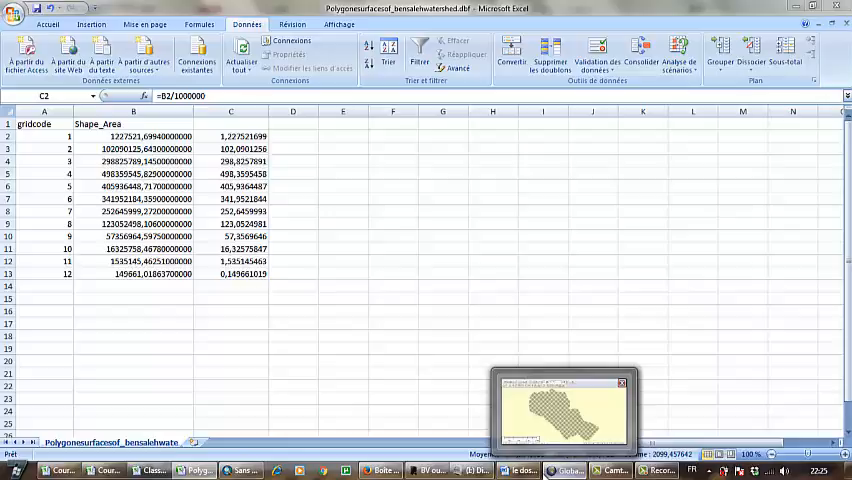
{"action": "left_click", "coordinate": [197, 470]}
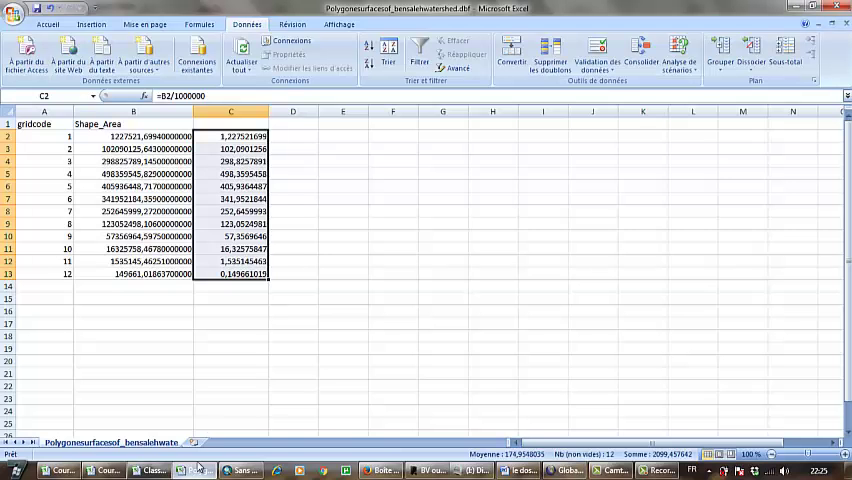
{"action": "left_click", "coordinate": [45, 24]}
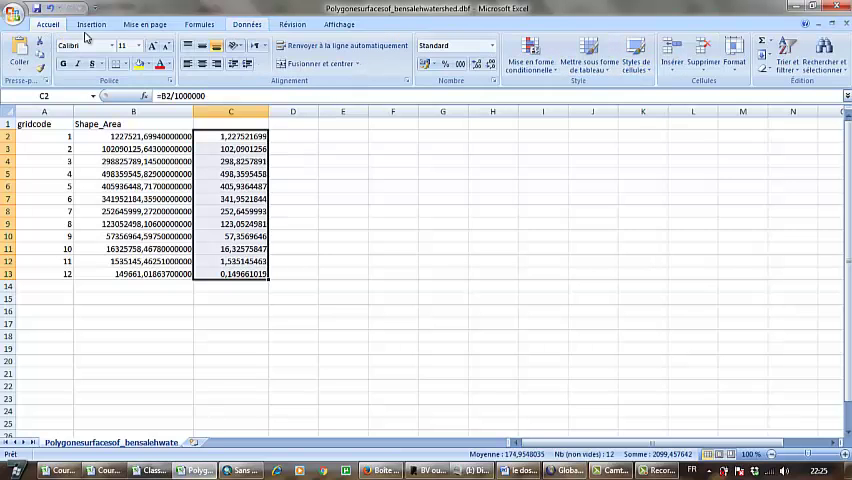
{"action": "left_click", "coordinate": [762, 43]}
Step: Check the 2099,457642 total in C14 and copy the km² values C2:C13
{"action": "left_click", "coordinate": [239, 288]}
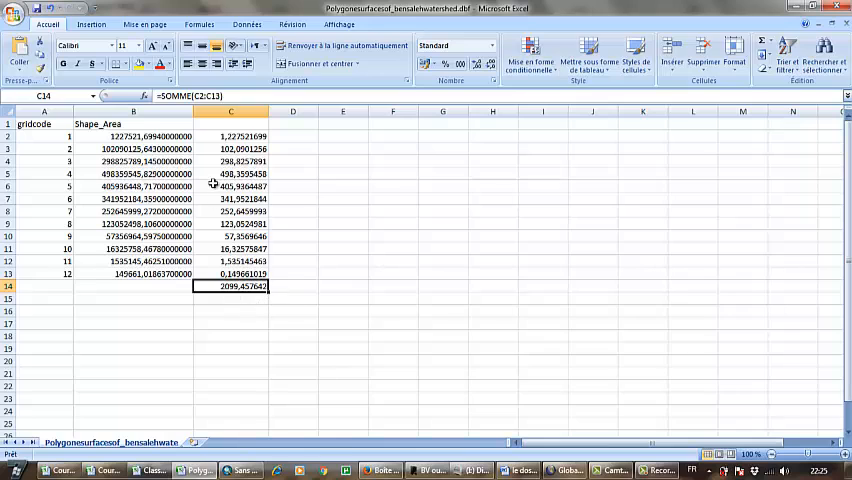
{"action": "left_click_drag", "start_coordinate": [238, 137], "coordinate": [244, 273]}
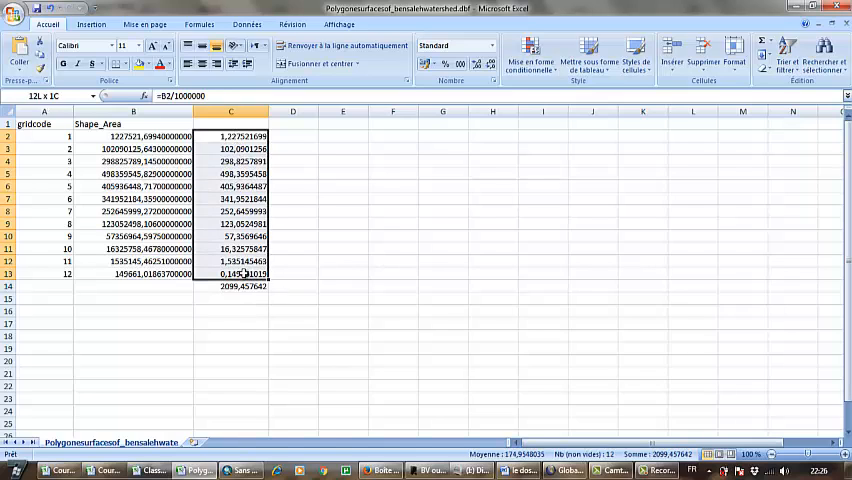
{"action": "right_click", "coordinate": [240, 212]}
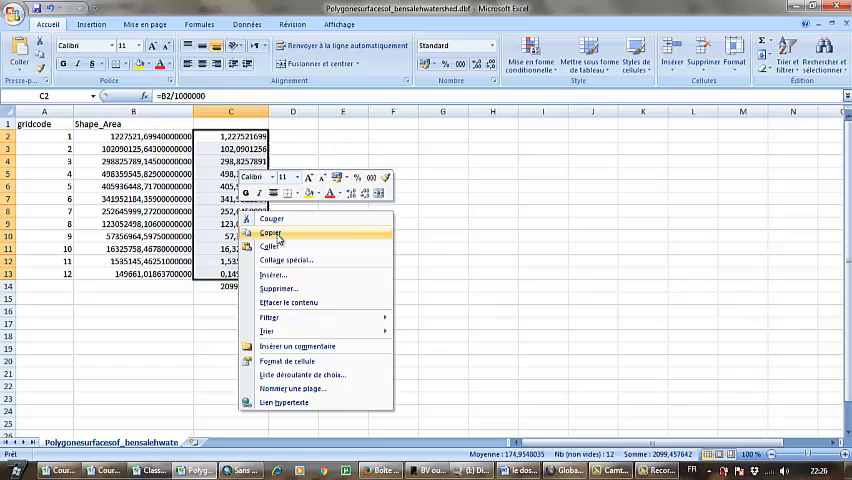
{"action": "left_click", "coordinate": [277, 236]}
{"action": "mouse_move", "coordinate": [60, 470]}
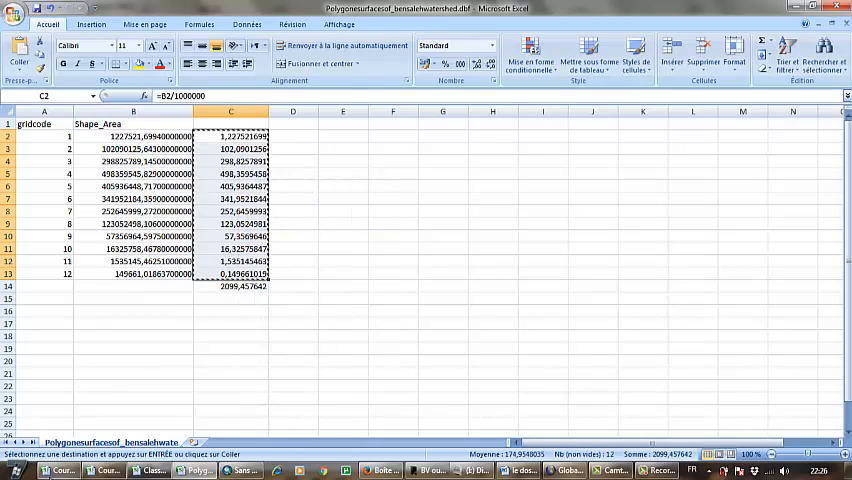
Step: Launch Microsoft Word from the Start menu and paste the twelve km² values as a one-column table
{"action": "left_click", "coordinate": [80, 410]}
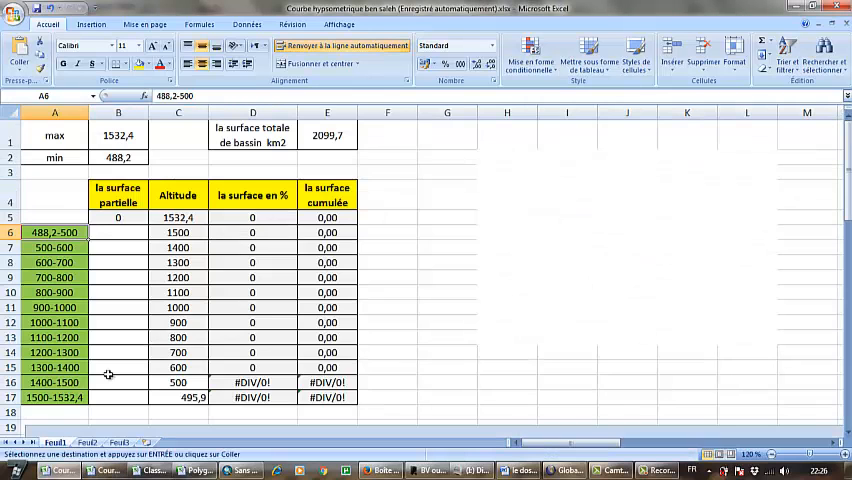
{"action": "key", "text": "super"}
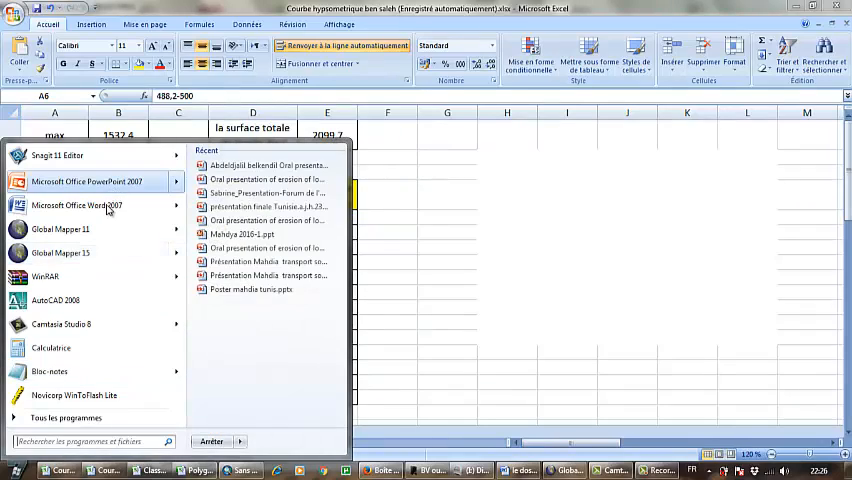
{"action": "left_click", "coordinate": [108, 205]}
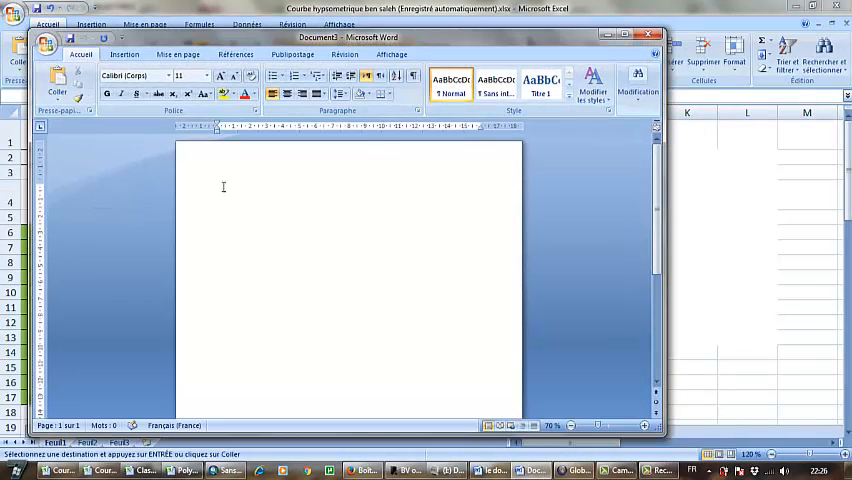
{"action": "right_click", "coordinate": [224, 187]}
{"action": "left_click", "coordinate": [259, 223]}
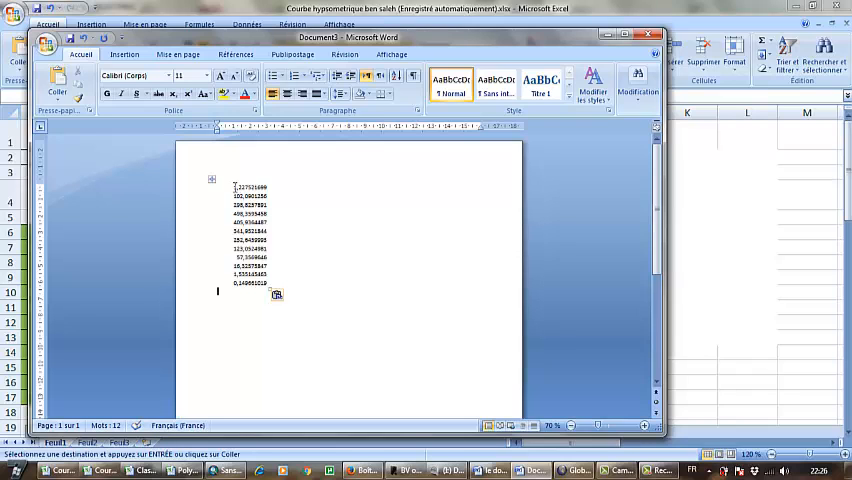
Step: Copy the pasted table from Word and return to the hypsometric Excel workbook
{"action": "left_click_drag", "start_coordinate": [235, 187], "coordinate": [262, 283]}
{"action": "right_click", "coordinate": [260, 234]}
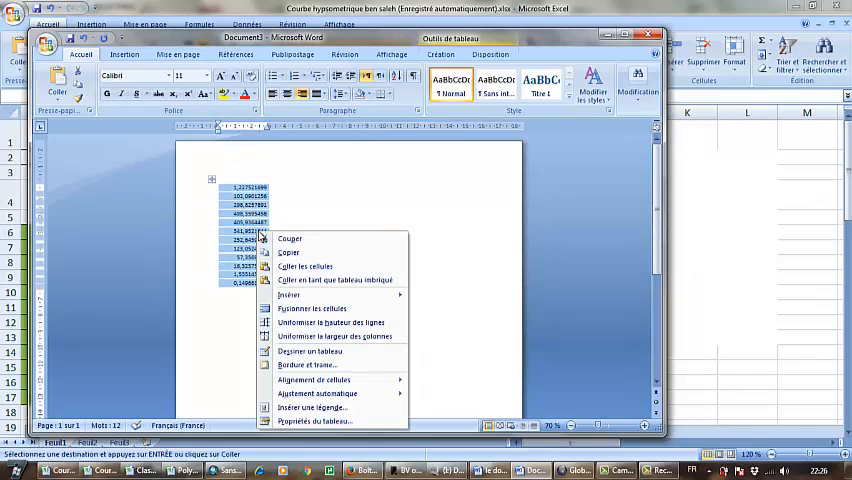
{"action": "left_click", "coordinate": [288, 252]}
{"action": "mouse_move", "coordinate": [60, 470]}
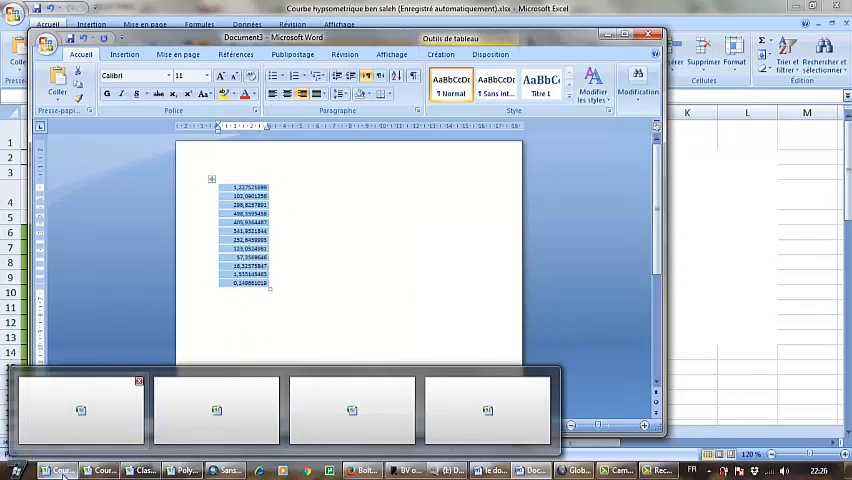
{"action": "left_click", "coordinate": [80, 410]}
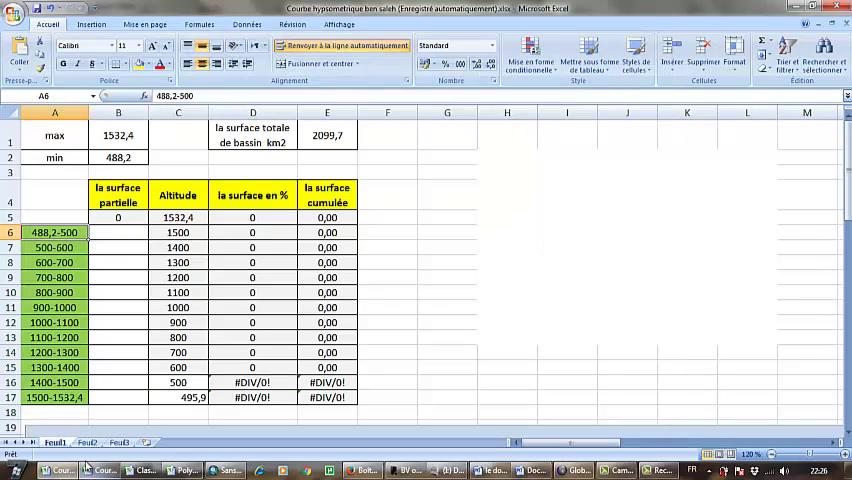
Step: Paste the partial areas into B6:B17 of the altitude table and inspect the #DIV/0! formula in D16
{"action": "left_click", "coordinate": [108, 241]}
{"action": "right_click", "coordinate": [108, 230]}
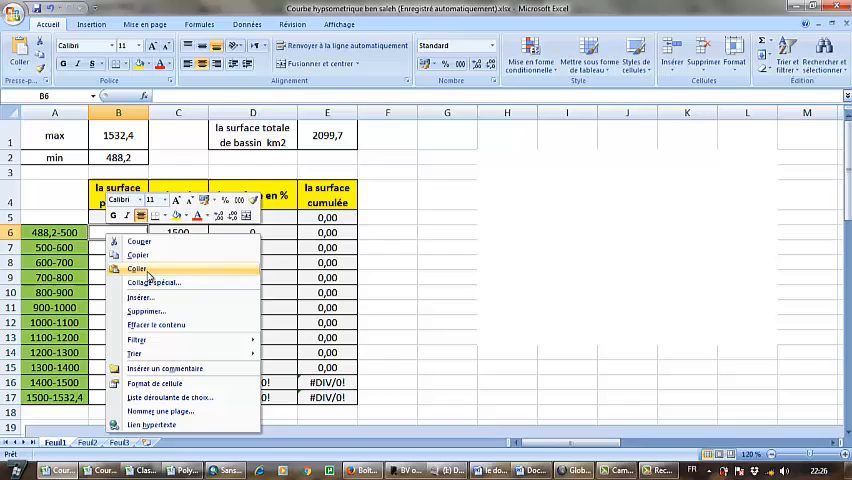
{"action": "left_click", "coordinate": [148, 274]}
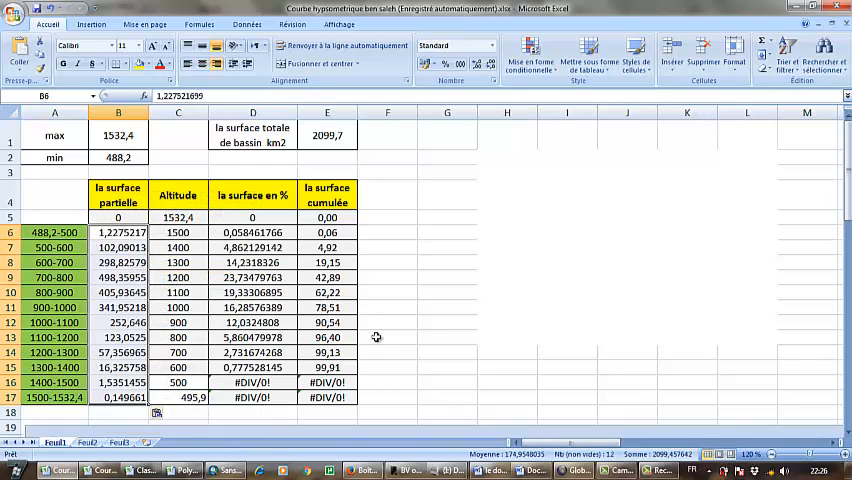
{"action": "left_click", "coordinate": [474, 208]}
{"action": "left_click", "coordinate": [258, 383]}
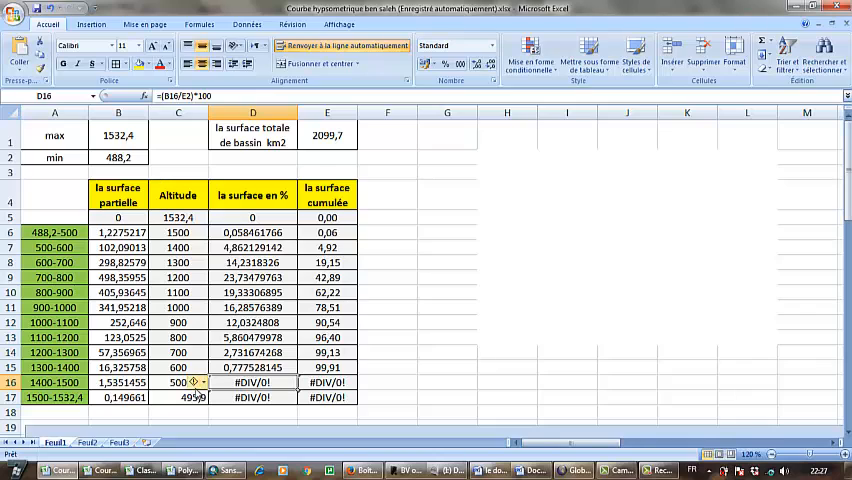
Step: Replace E2 and E3 with the total-surface cell E1 in the D16 and D17 formulas, then check B6 and E1
{"action": "left_click", "coordinate": [189, 97]}
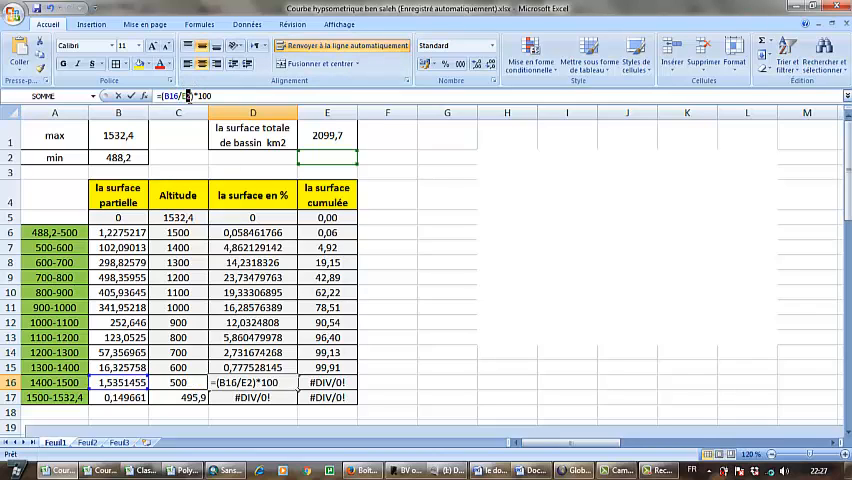
{"action": "double_click", "coordinate": [188, 96]}
{"action": "type", "text": "E1"}
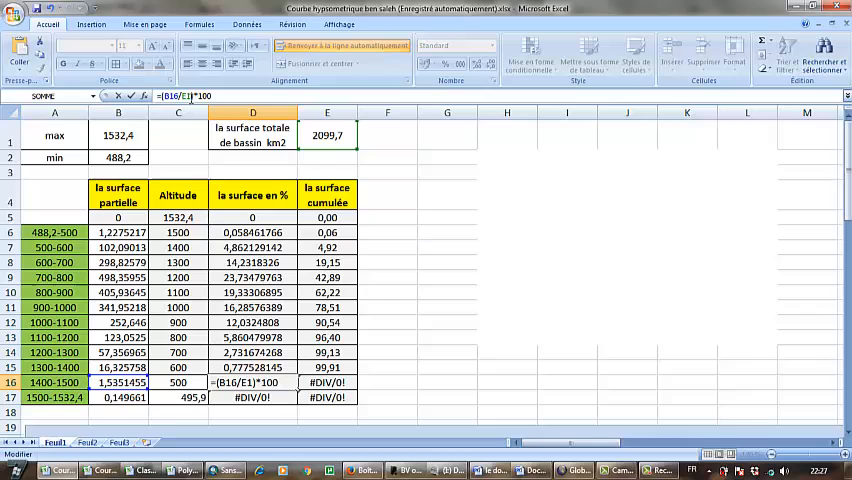
{"action": "key", "text": "Return"}
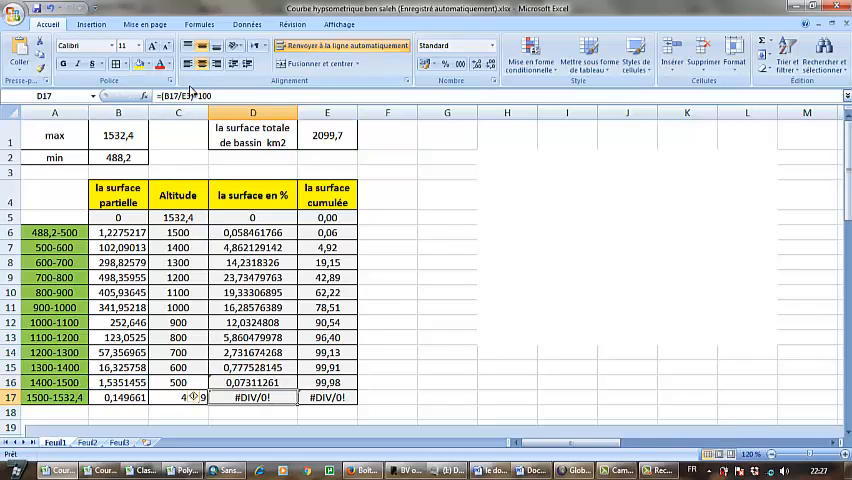
{"action": "double_click", "coordinate": [188, 95]}
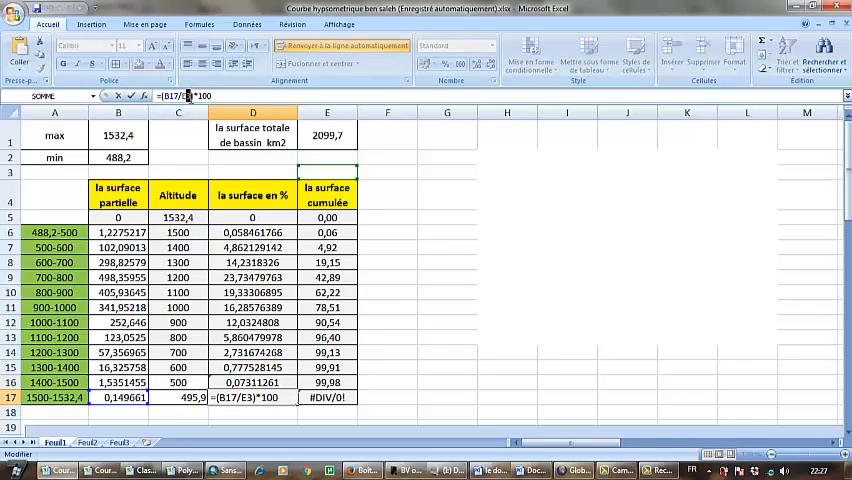
{"action": "type", "text": "E1"}
{"action": "key", "text": "Return"}
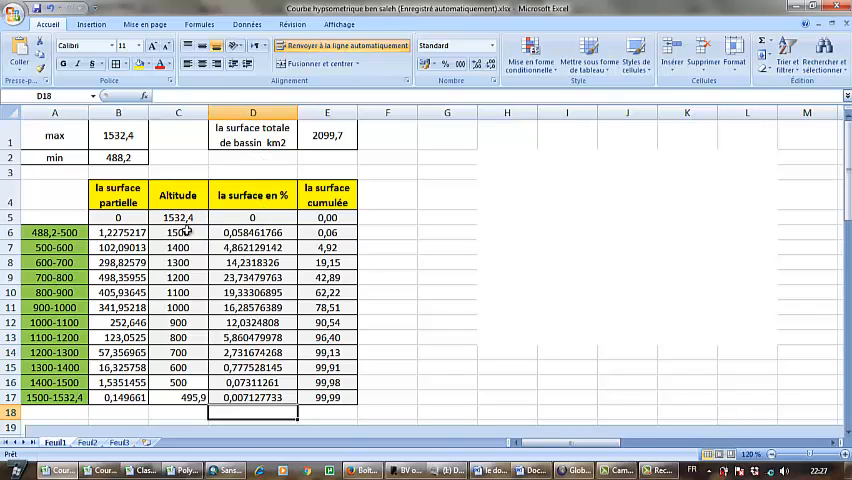
{"action": "left_click", "coordinate": [120, 230]}
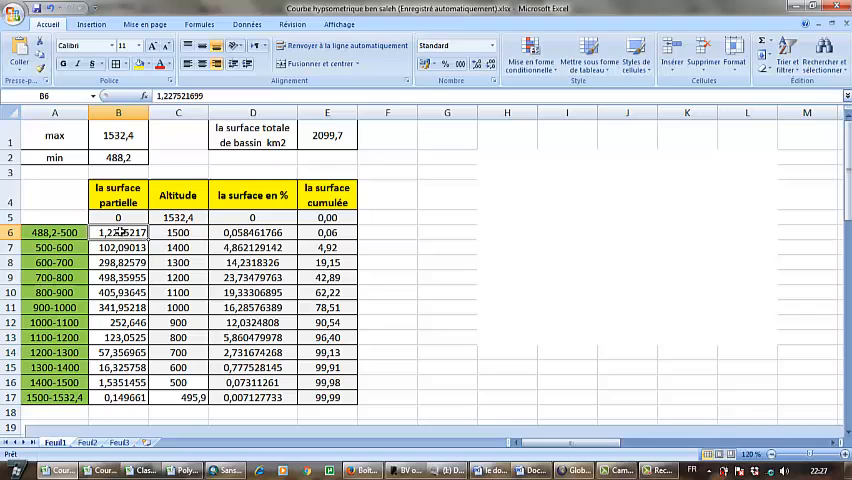
{"action": "left_click", "coordinate": [328, 141]}
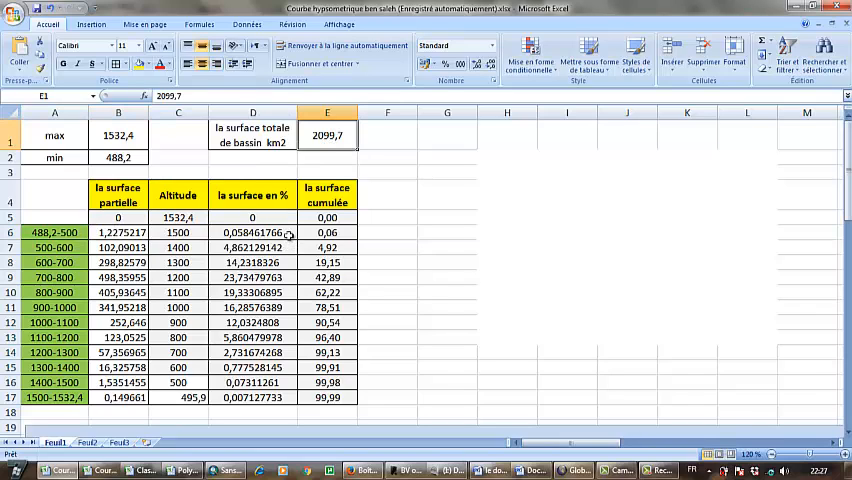
{"action": "scroll", "coordinate": [274, 270], "scroll_direction": "down", "scroll_amount": 1}
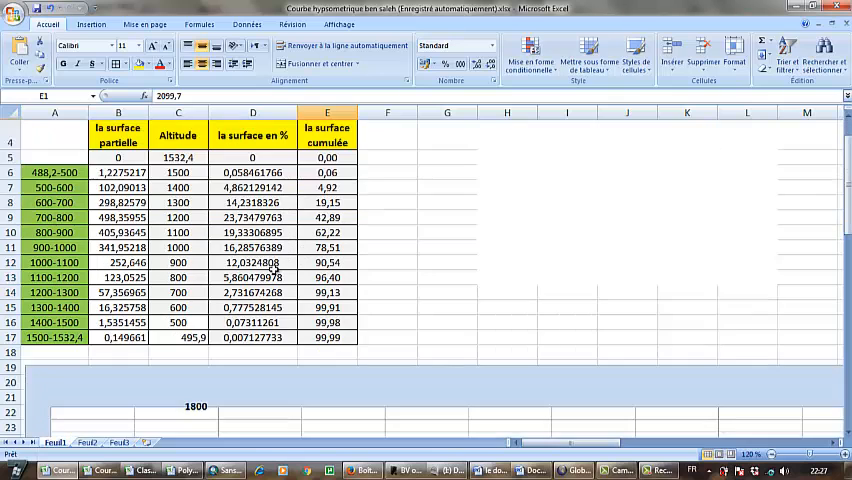
{"action": "scroll", "coordinate": [274, 279], "scroll_direction": "up", "scroll_amount": 1}
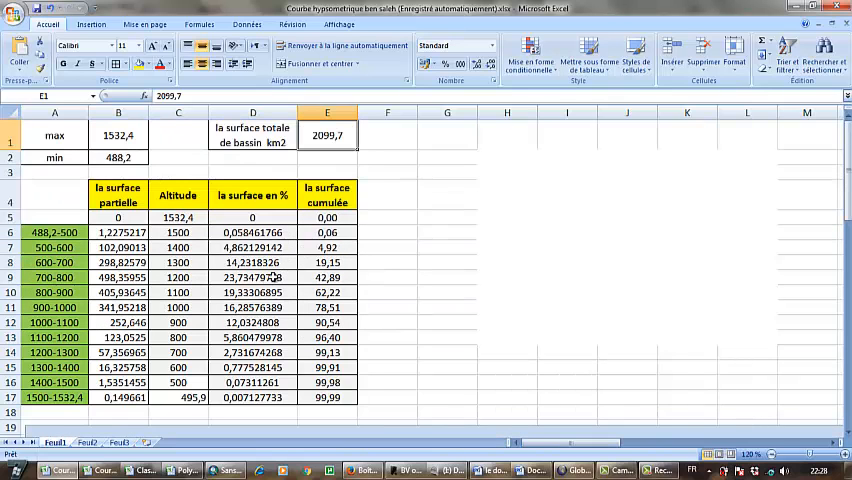
{"action": "left_click", "coordinate": [771, 455]}
{"action": "left_click", "coordinate": [771, 455]}
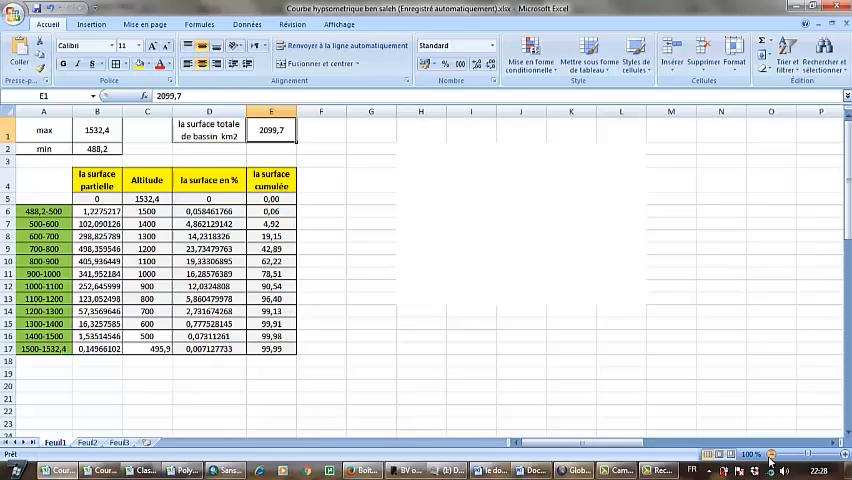
{"action": "left_click", "coordinate": [771, 455]}
{"action": "left_click", "coordinate": [771, 455]}
{"action": "left_click", "coordinate": [771, 456]}
{"action": "left_click", "coordinate": [771, 457]}
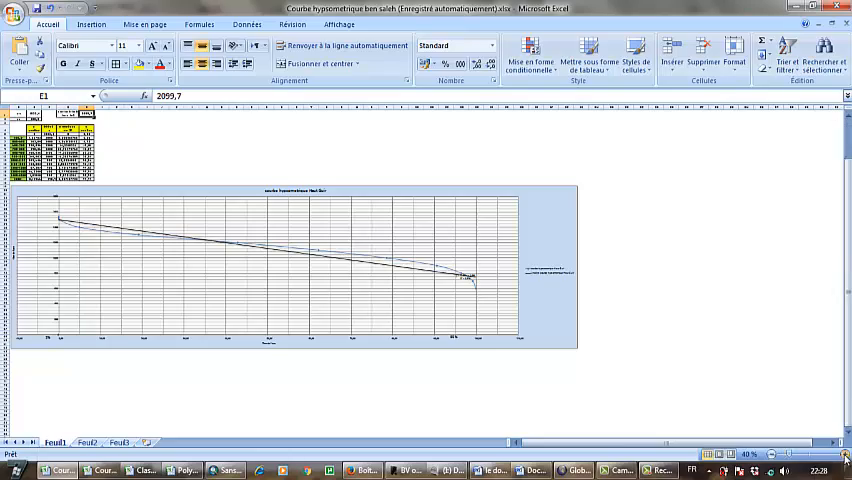
{"action": "scroll", "coordinate": [545, 308], "scroll_direction": "up", "scroll_amount": 2}
{"action": "scroll", "coordinate": [540, 300], "scroll_direction": "up", "scroll_amount": 3}
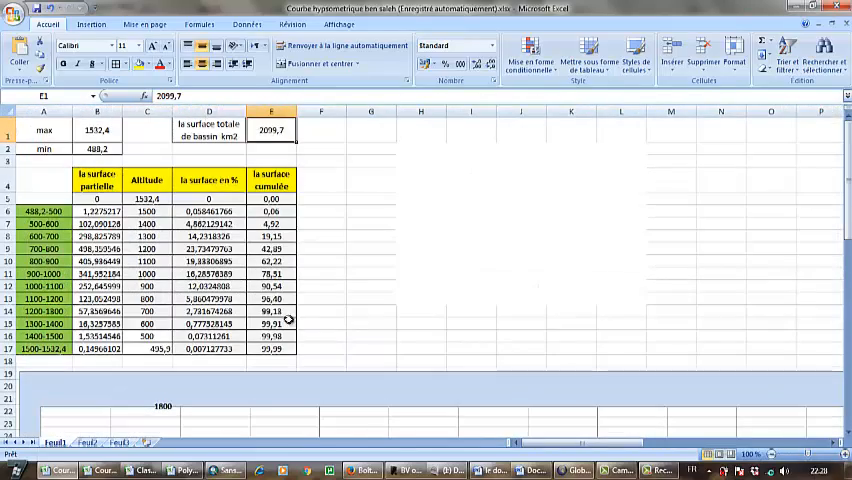
{"action": "scroll", "coordinate": [285, 266], "scroll_direction": "down", "scroll_amount": 1}
{"action": "left_click", "coordinate": [273, 124]}
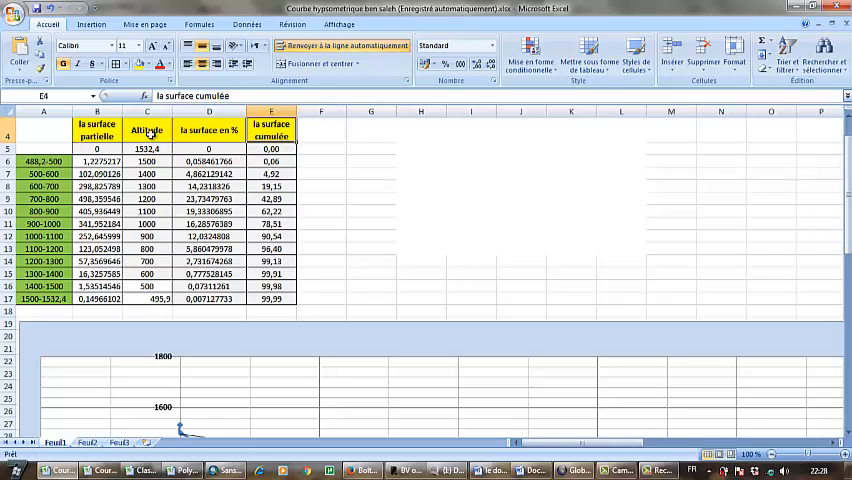
{"action": "mouse_move", "coordinate": [148, 131]}
{"action": "left_mouse_down"}
{"action": "mouse_move", "coordinate": [163, 311]}
{"action": "mouse_move", "coordinate": [163, 286]}
{"action": "left_mouse_up"}
{"action": "scroll", "coordinate": [170, 280], "scroll_direction": "down", "scroll_amount": 5}
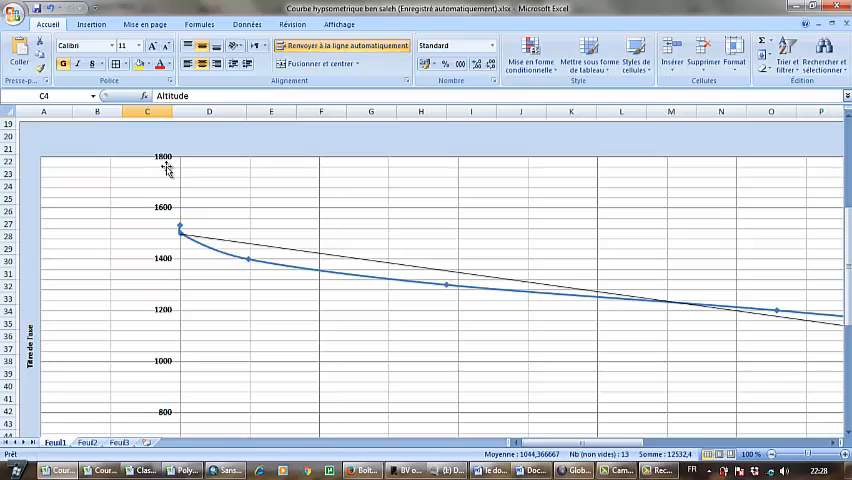
{"action": "left_click", "coordinate": [773, 456]}
{"action": "left_click", "coordinate": [773, 456]}
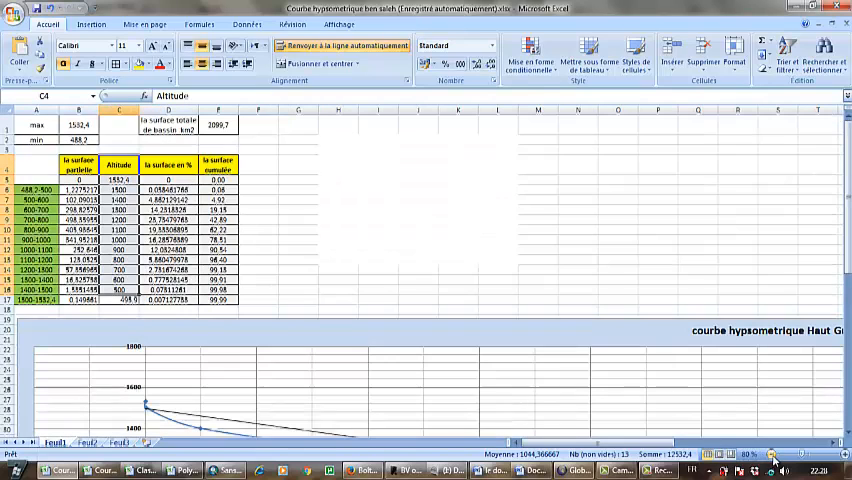
{"action": "scroll", "coordinate": [181, 311], "scroll_direction": "down", "scroll_amount": 7}
{"action": "scroll", "coordinate": [181, 311], "scroll_direction": "down", "scroll_amount": 4}
{"action": "scroll", "coordinate": [181, 311], "scroll_direction": "up", "scroll_amount": 1}
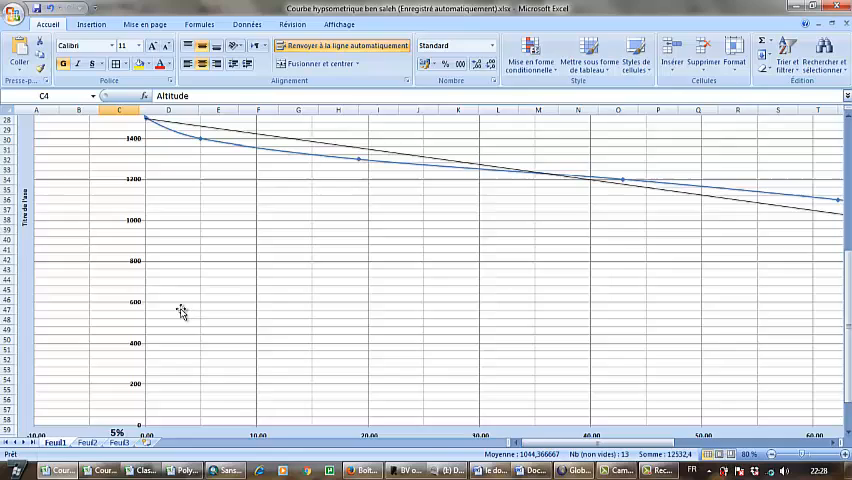
{"action": "scroll", "coordinate": [170, 290], "scroll_direction": "up", "scroll_amount": 3}
{"action": "left_click", "coordinate": [134, 178]}
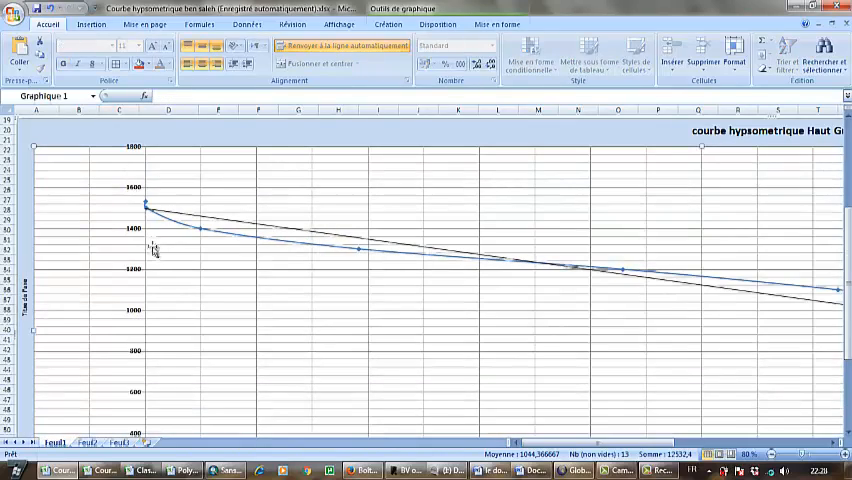
{"action": "scroll", "coordinate": [148, 255], "scroll_direction": "down", "scroll_amount": 2}
{"action": "scroll", "coordinate": [148, 255], "scroll_direction": "up", "scroll_amount": 4}
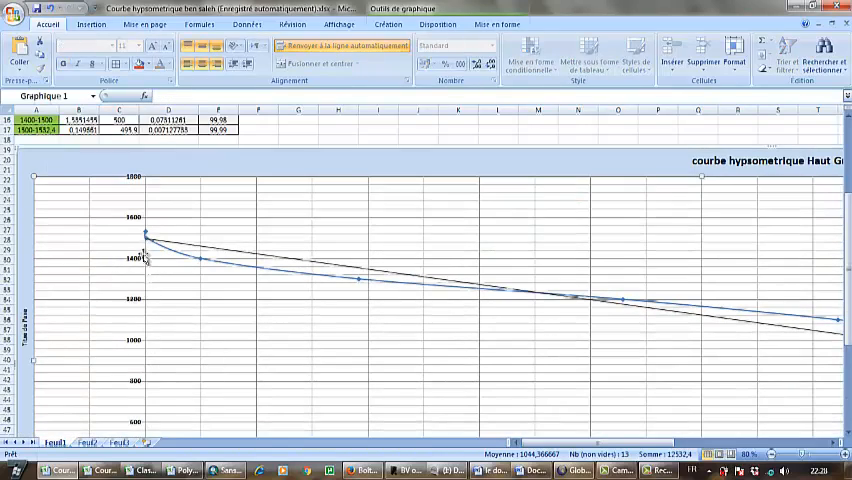
{"action": "scroll", "coordinate": [148, 265], "scroll_direction": "down", "scroll_amount": 6}
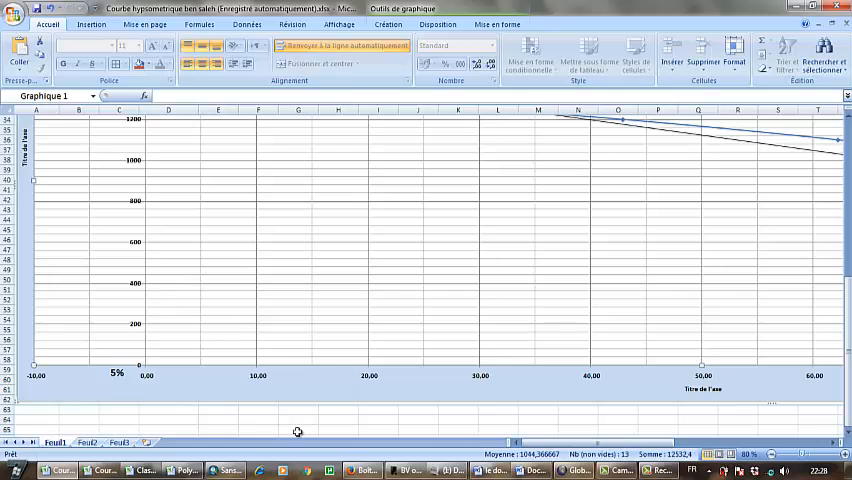
{"action": "left_click_drag", "start_coordinate": [541, 443], "coordinate": [673, 441]}
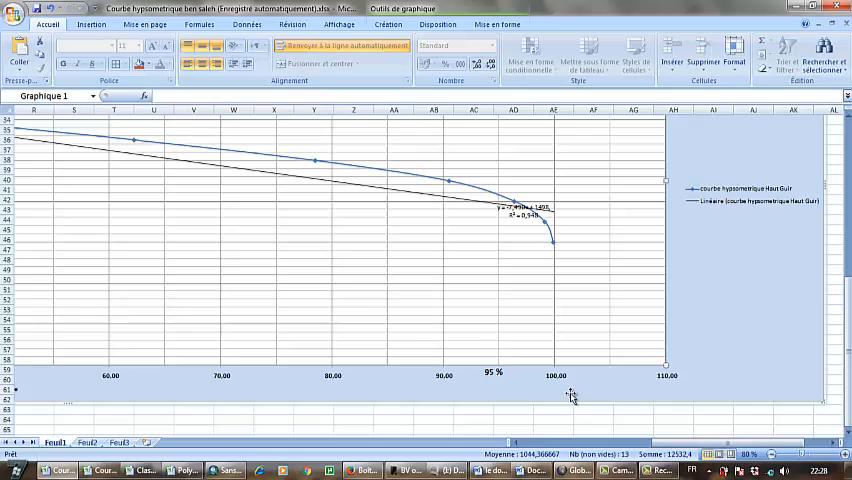
{"action": "scroll", "coordinate": [562, 368], "scroll_direction": "up", "scroll_amount": 3}
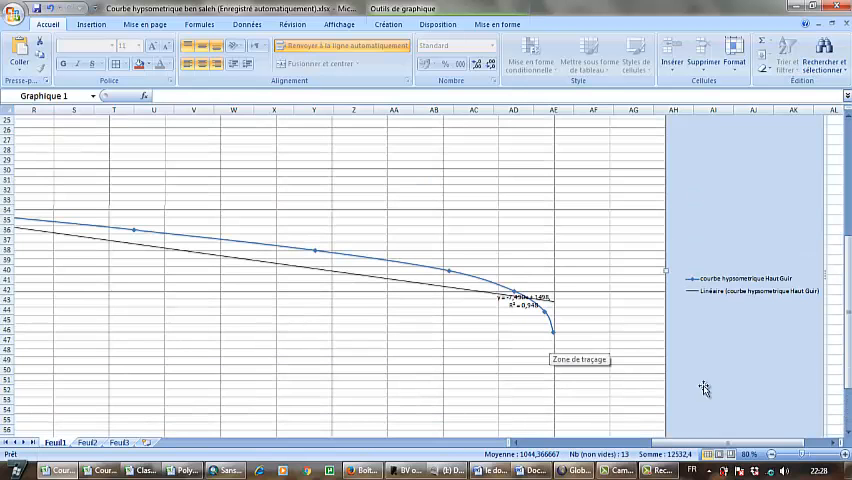
{"action": "left_click_drag", "start_coordinate": [775, 458], "coordinate": [765, 458]}
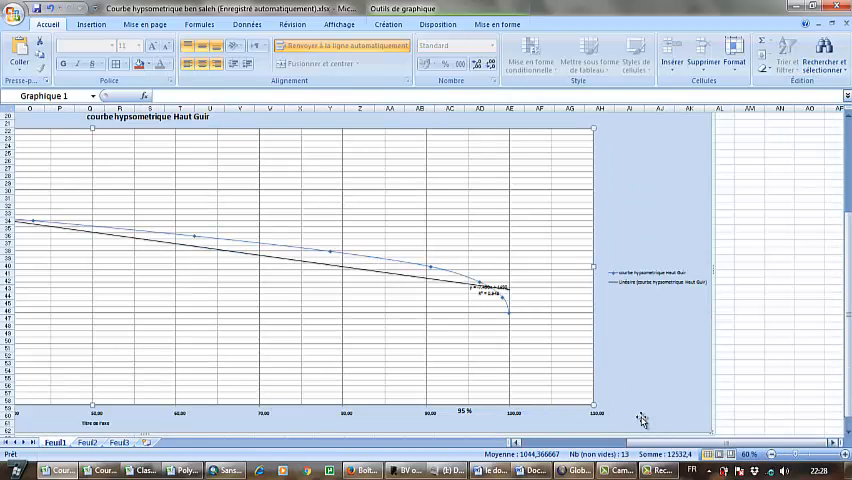
{"action": "left_click_drag", "start_coordinate": [686, 447], "coordinate": [600, 447]}
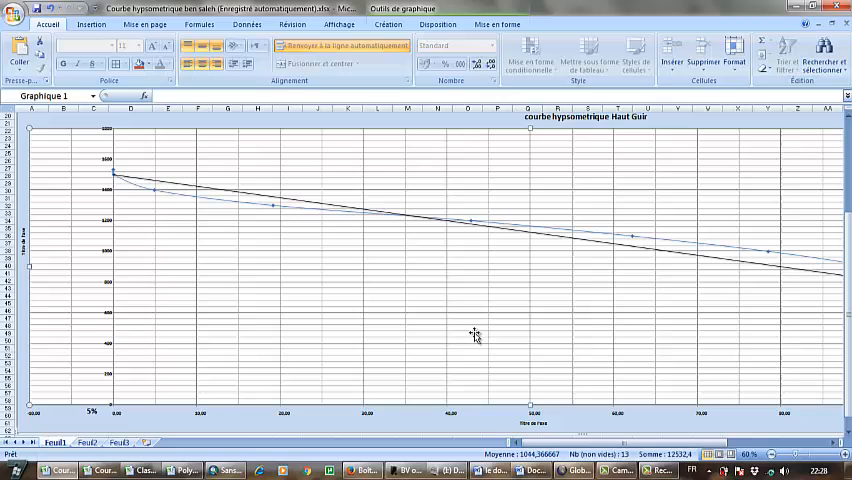
{"action": "scroll", "coordinate": [295, 280], "scroll_direction": "up", "scroll_amount": 5}
{"action": "scroll", "coordinate": [304, 291], "scroll_direction": "up", "scroll_amount": 2}
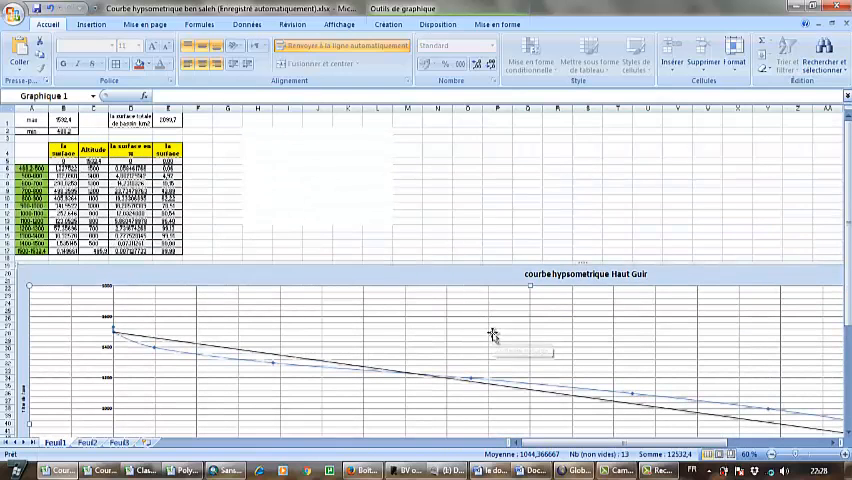
{"action": "mouse_move", "coordinate": [659, 470]}
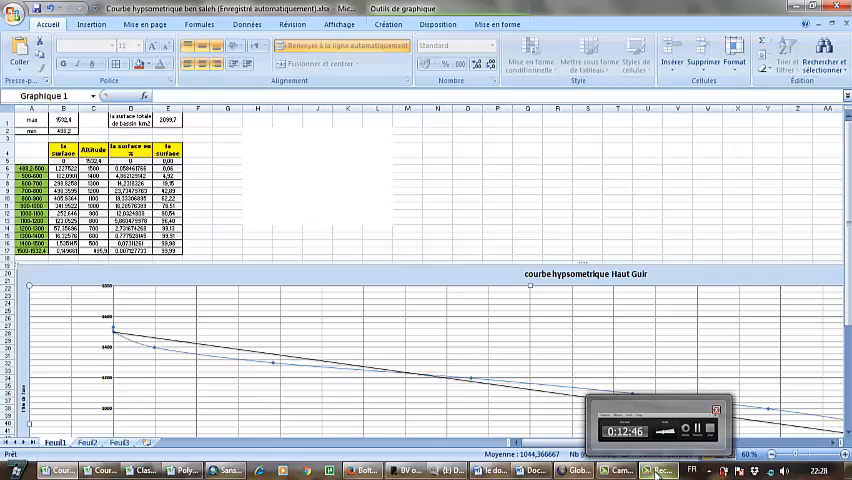
{"action": "left_click", "coordinate": [656, 471]}
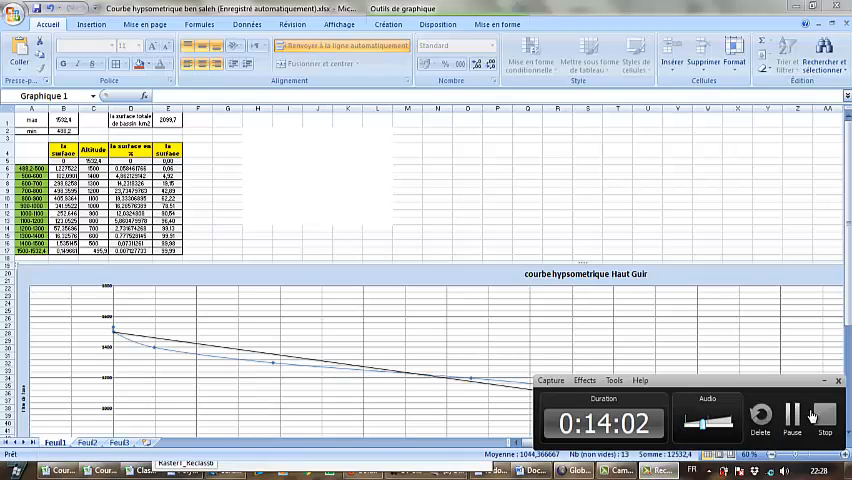